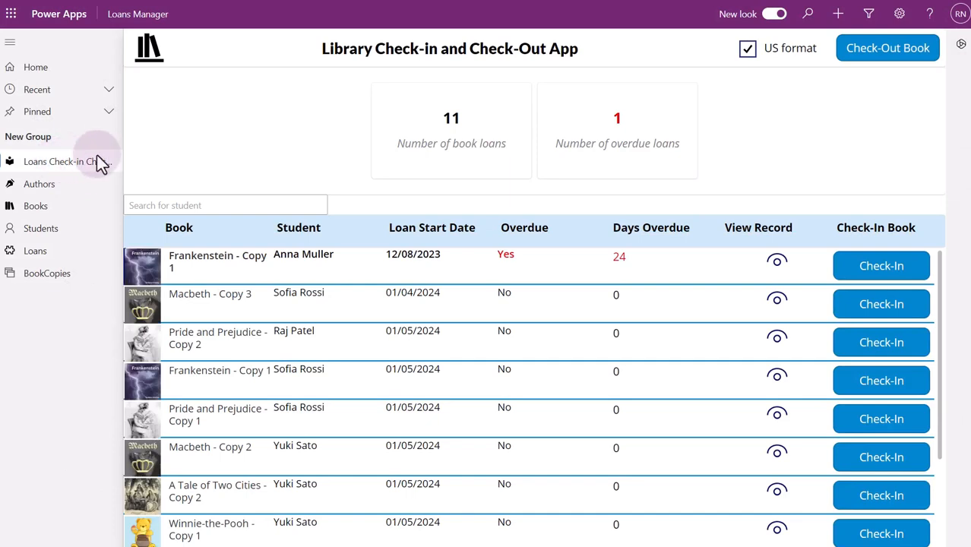
Step: Check out Frankenstein - Copy 2 to a student, choosing the student's name and the book copy for the loan
left_click(847, 60)
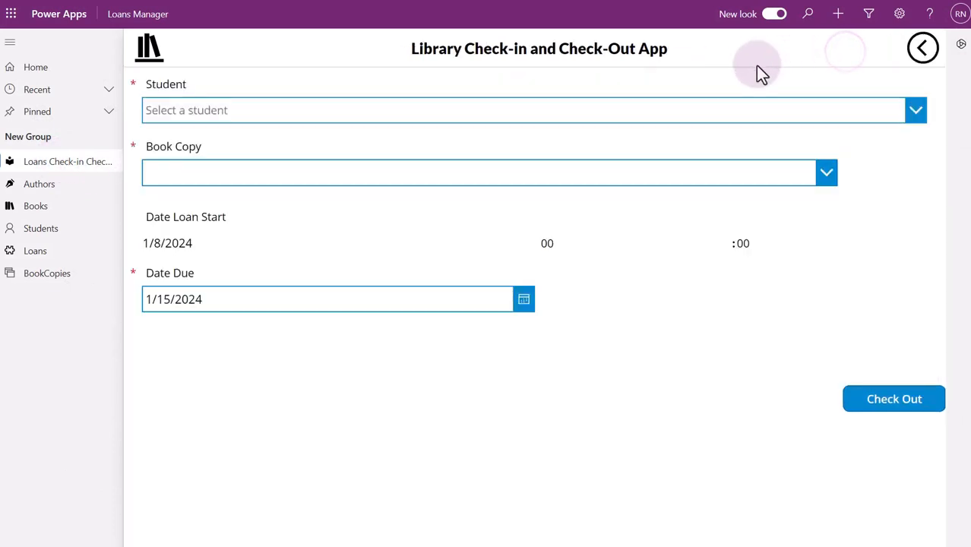
left_click(494, 107)
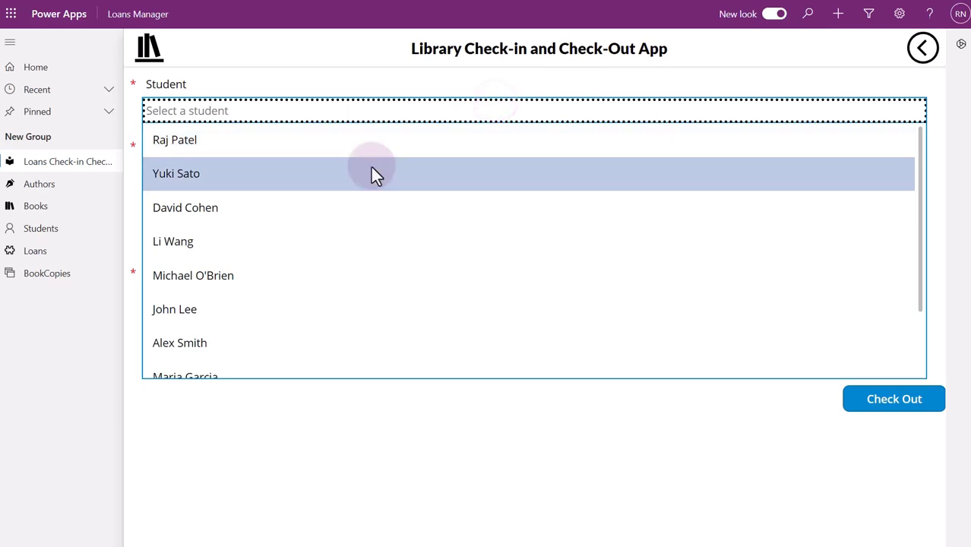
left_click(370, 174)
left_click(339, 180)
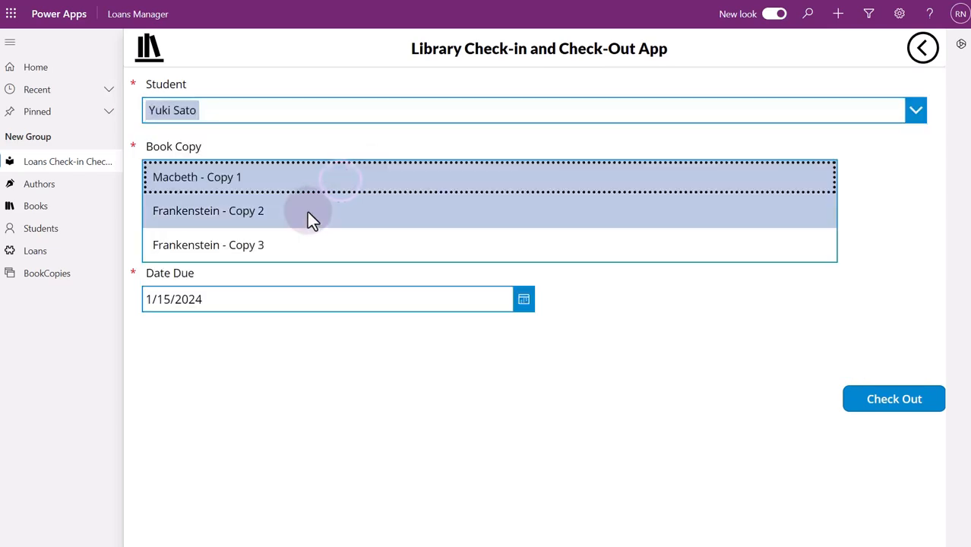
left_click(310, 211)
left_click(896, 401)
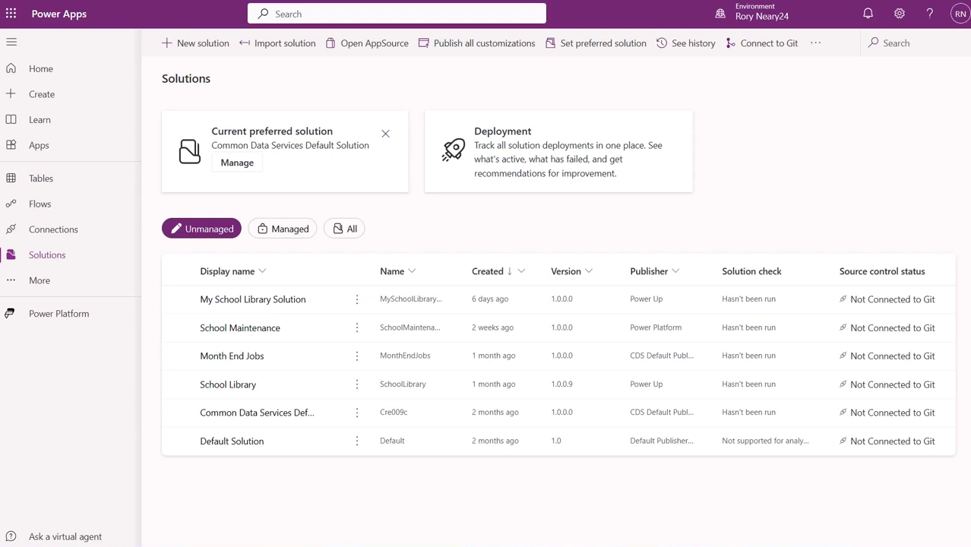
Step: Create a model-driven app named "Books manager with custom page" inside My School Library Solution
left_click(244, 299)
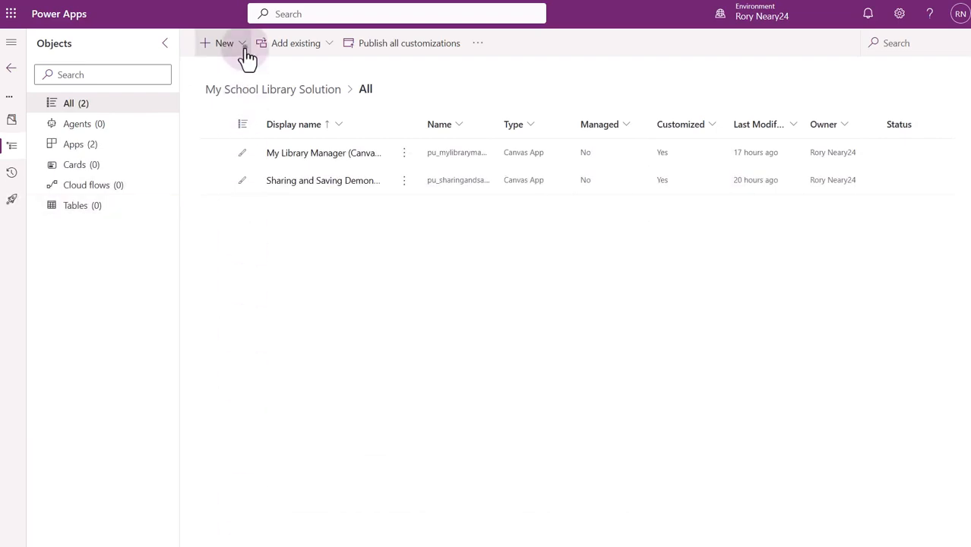
left_click(245, 49)
left_click(258, 89)
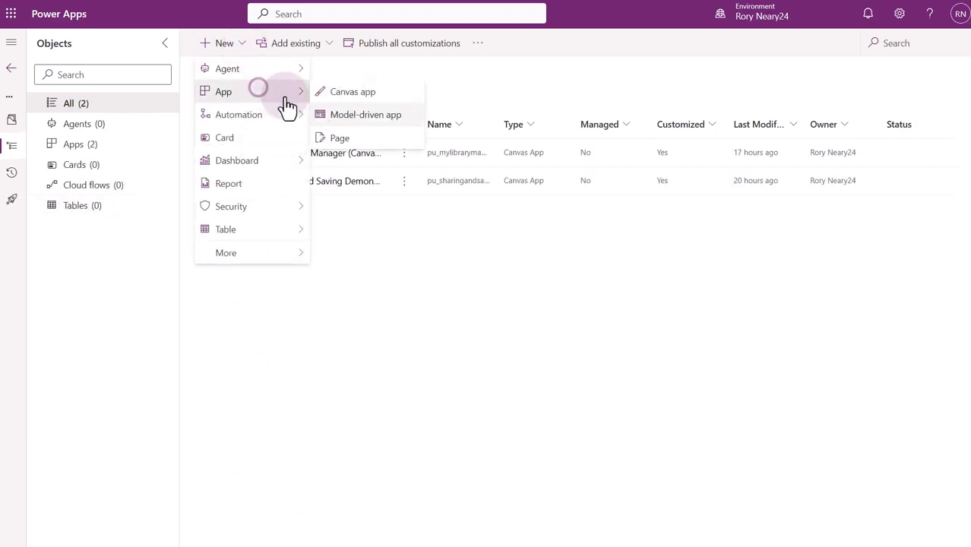
left_click(342, 118)
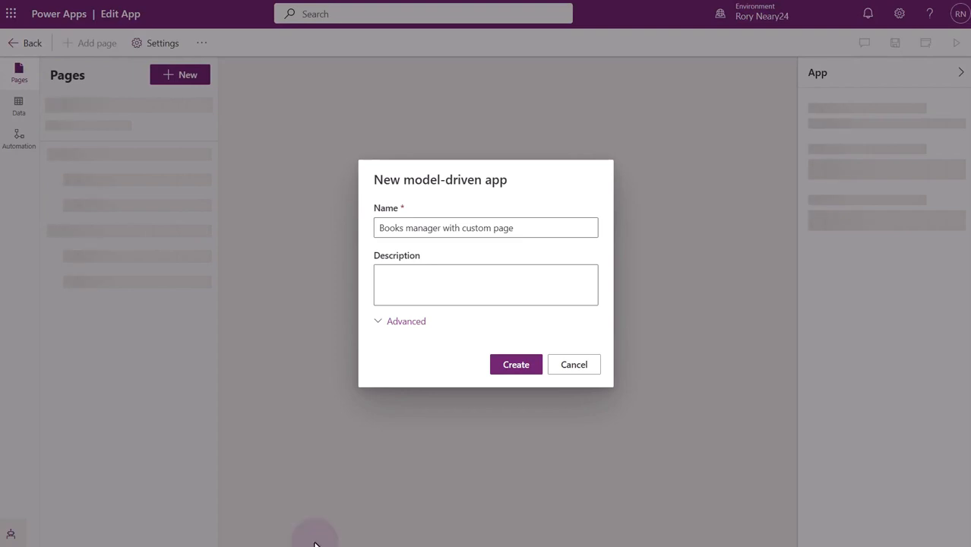
left_click(515, 367)
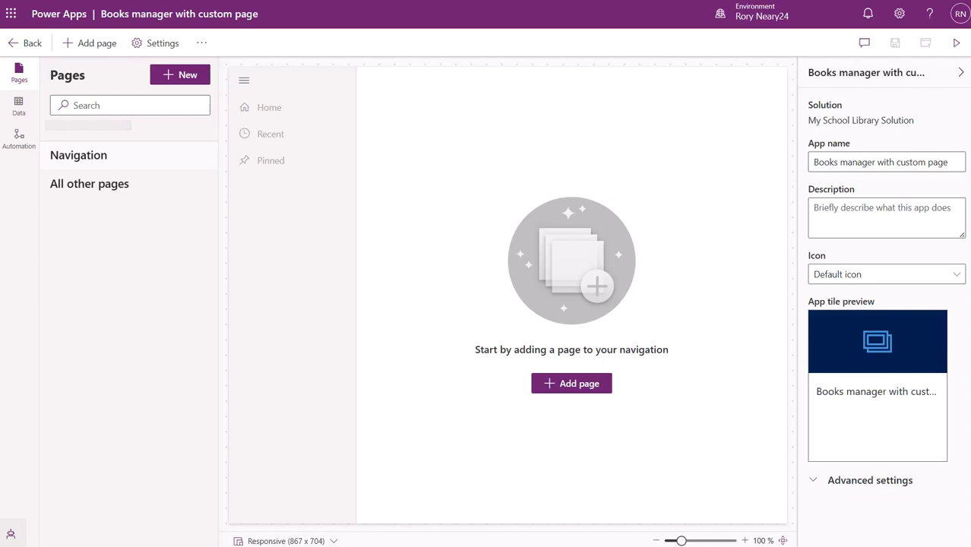
Step: Add the BookCopies and Books tables as pages shown in the navigation, and move the Books view above BookCopies
left_click(182, 80)
left_click(199, 162)
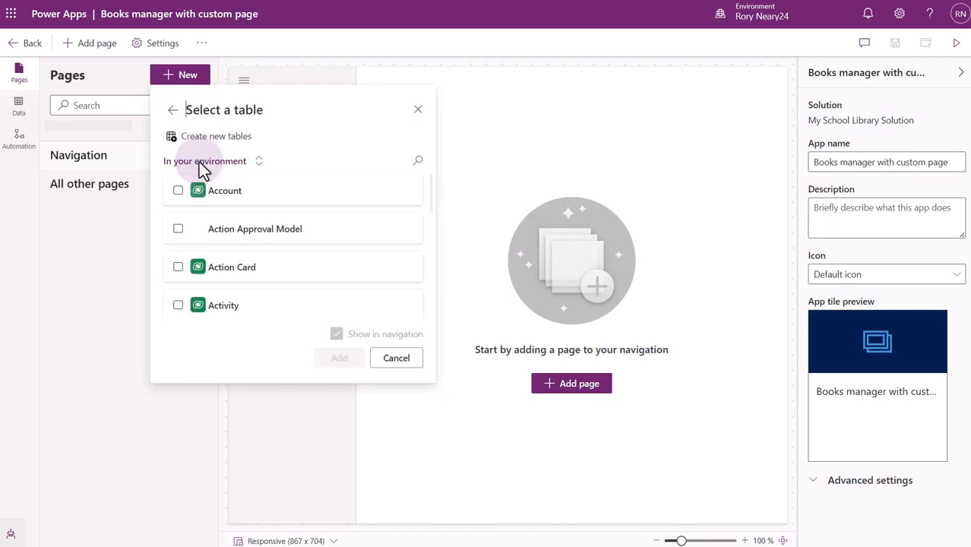
left_click(418, 160)
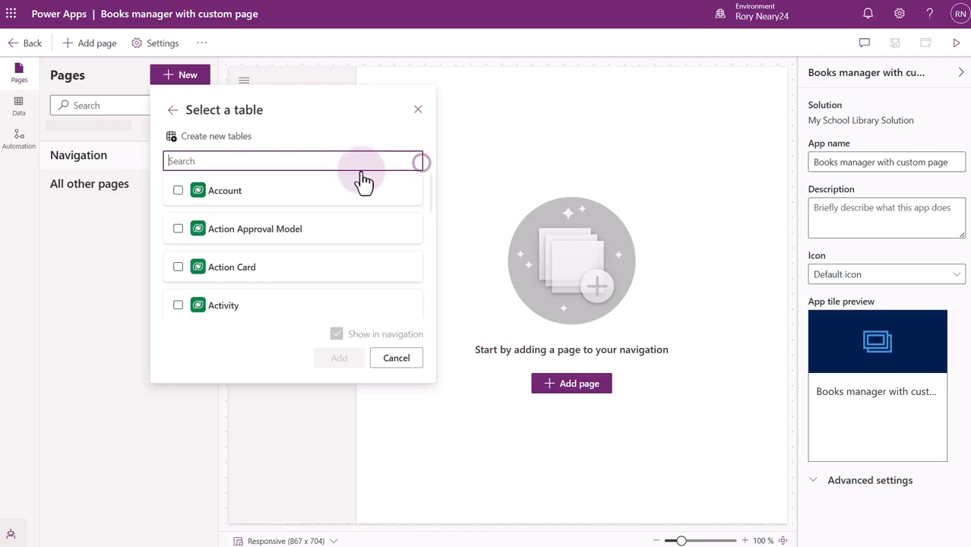
type("boo")
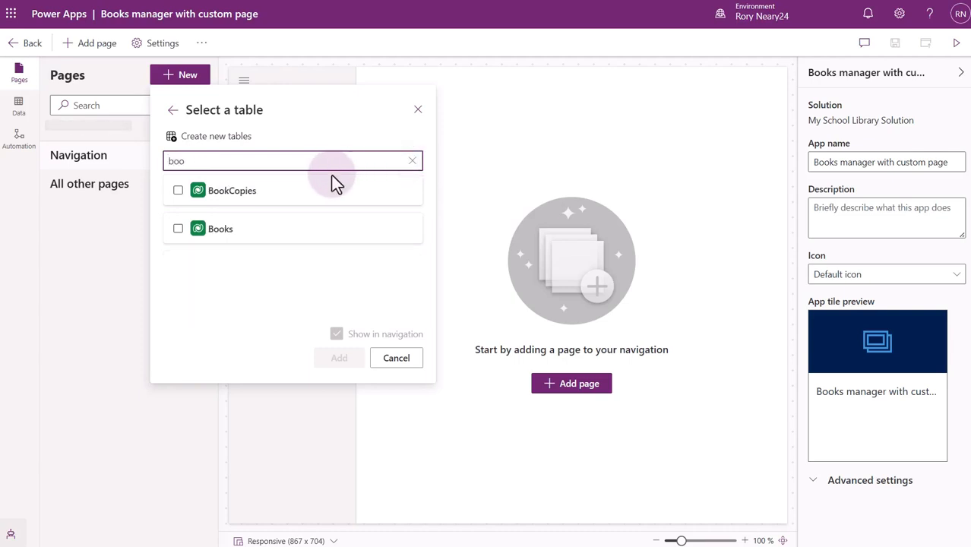
left_click(178, 191)
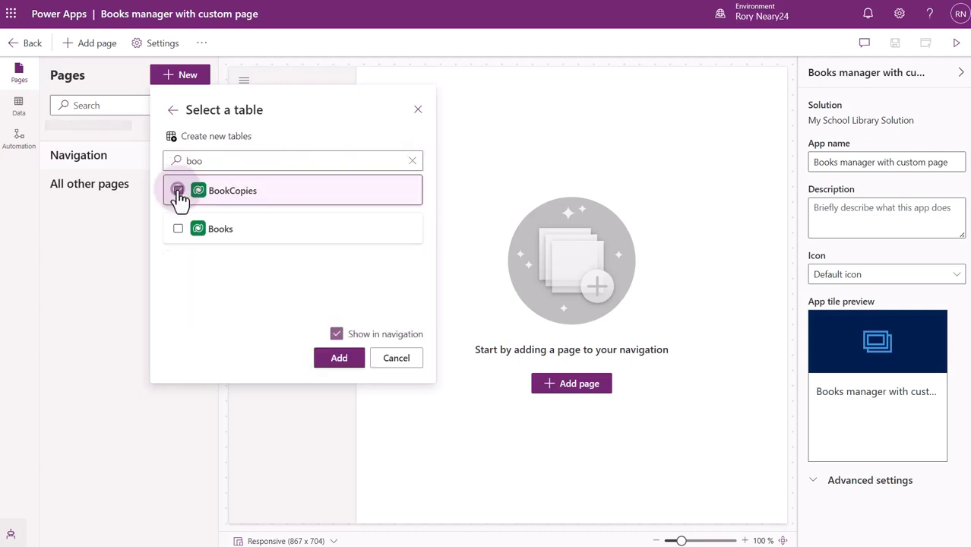
left_click(178, 229)
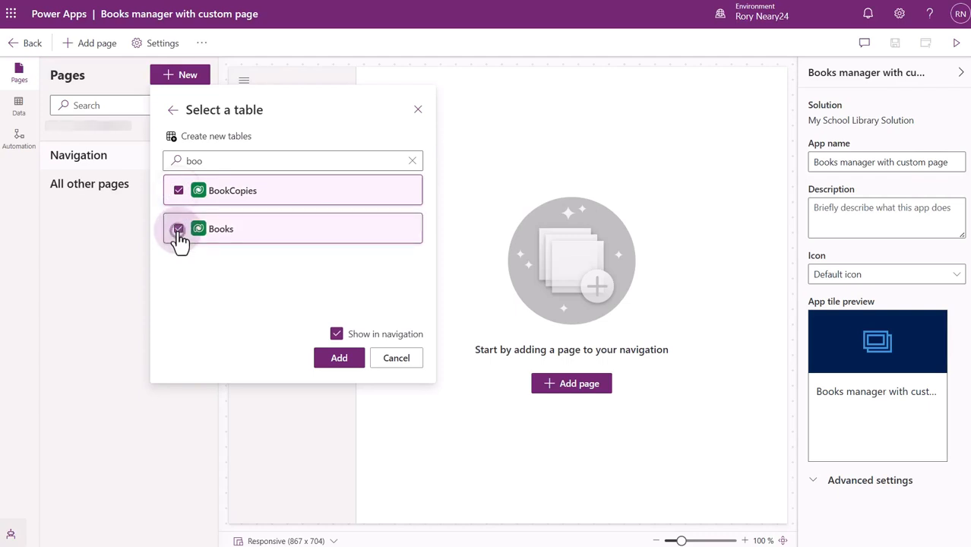
left_click(340, 360)
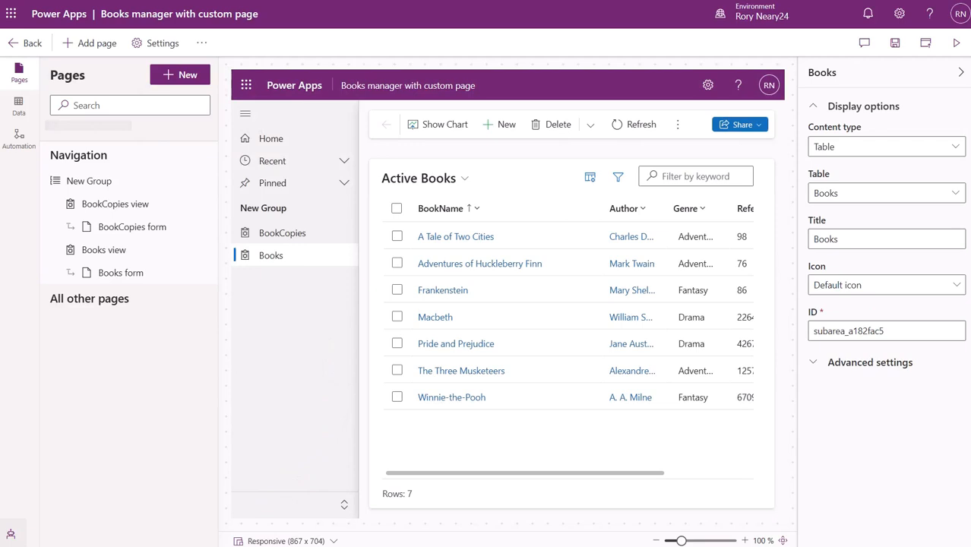
left_click(206, 249)
left_click(239, 316)
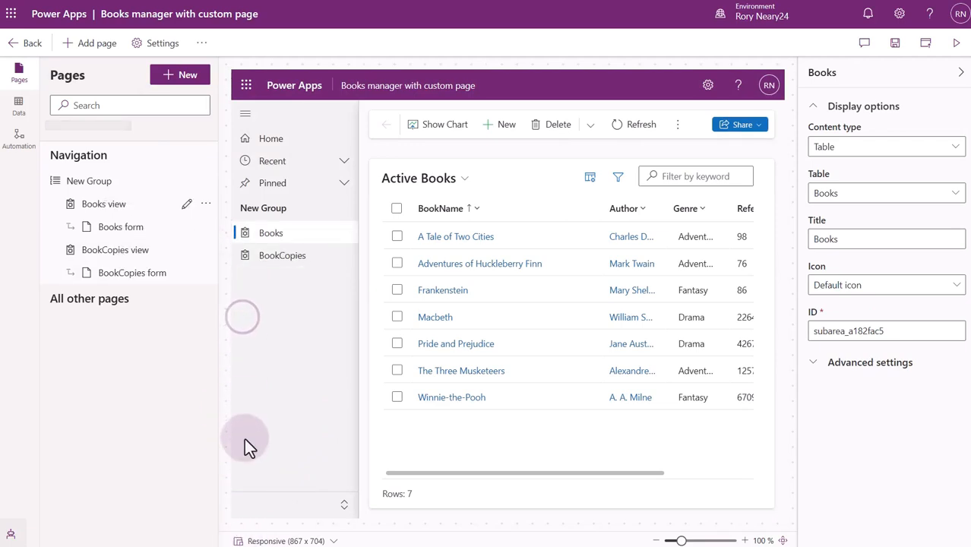
left_click(185, 79)
left_click(380, 177)
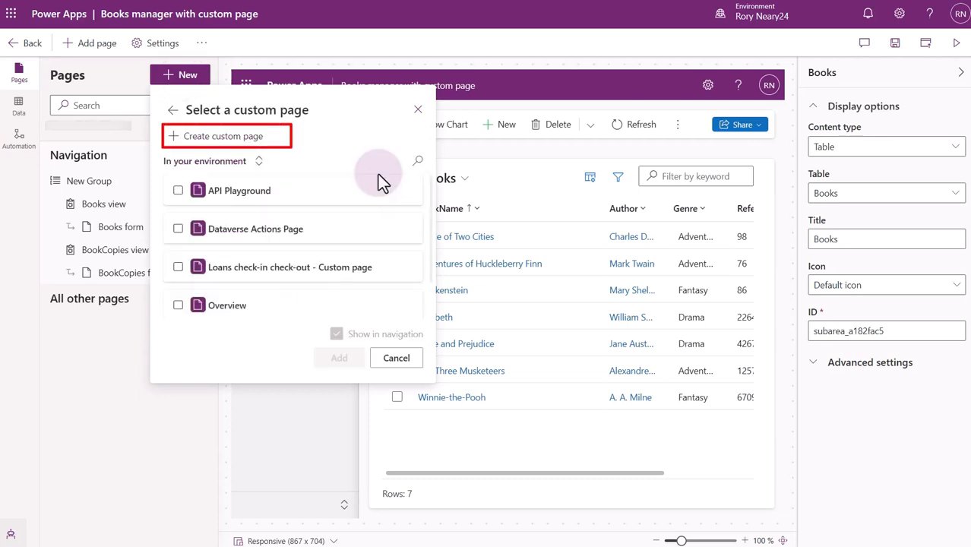
left_click(385, 244)
left_click(397, 357)
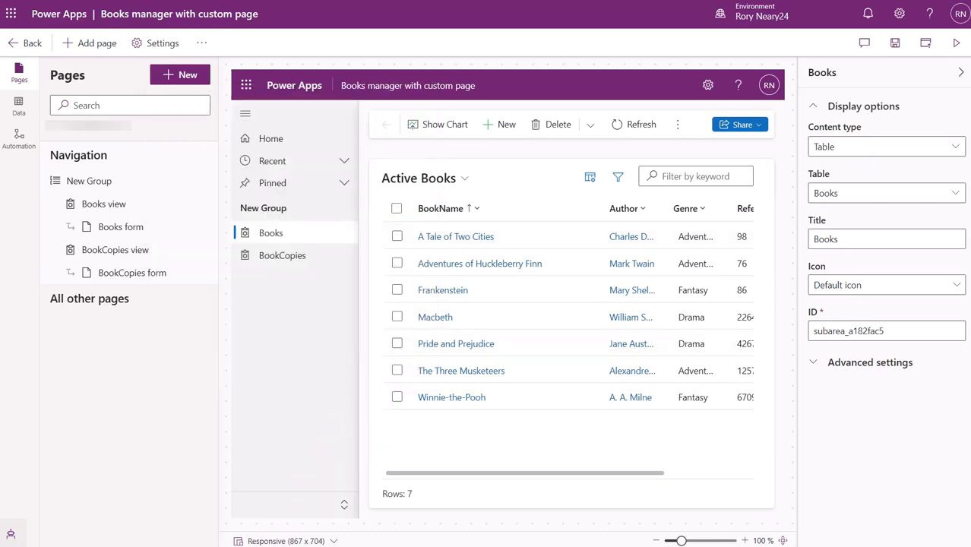
Step: Save the model-driven app and return to My School Library Solution
left_click(896, 43)
left_click(23, 45)
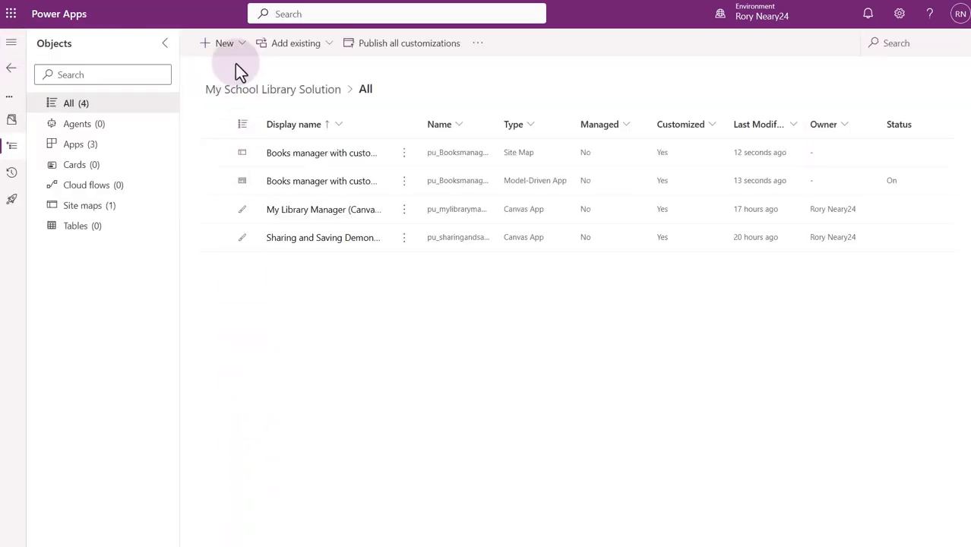
Step: Create a new custom page in the solution and save it with the name "Books review"
left_click(232, 45)
left_click(273, 95)
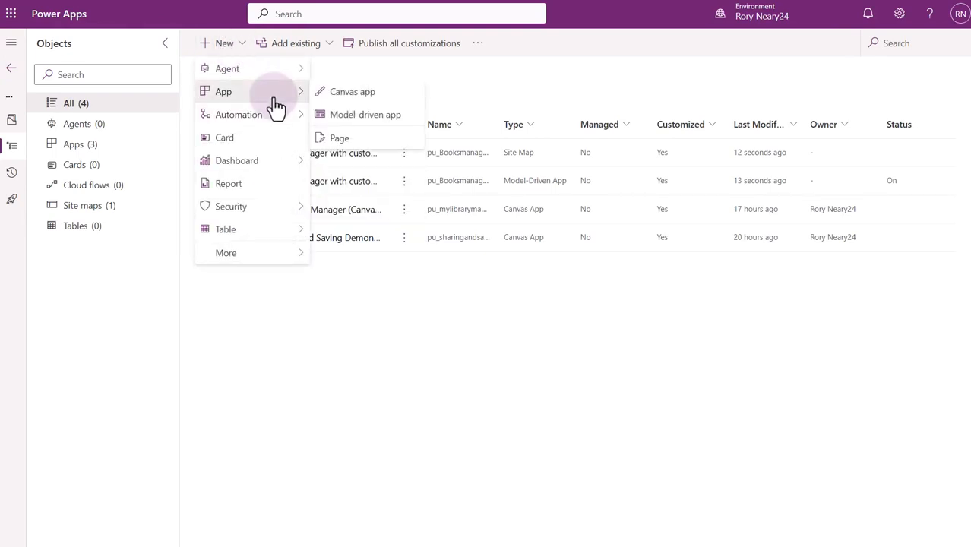
left_click(331, 138)
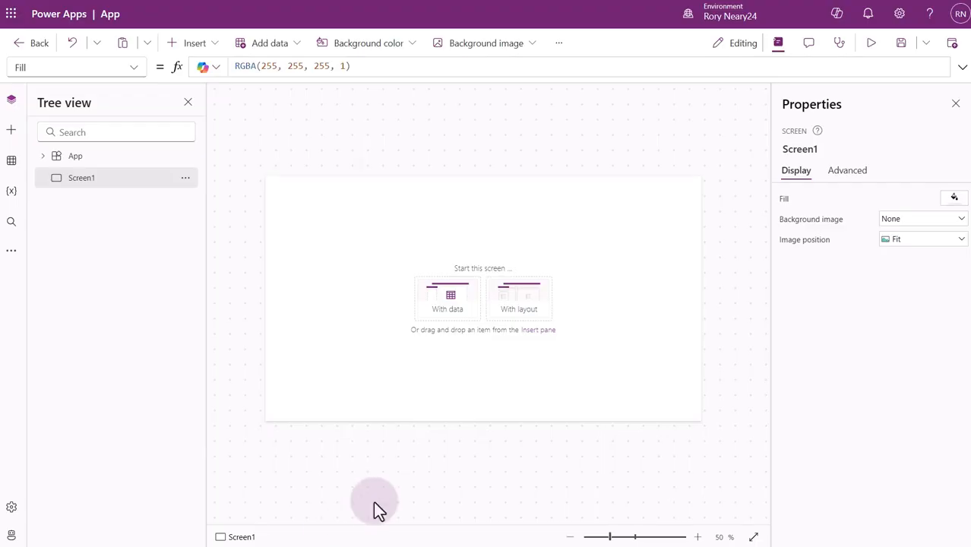
left_click(901, 44)
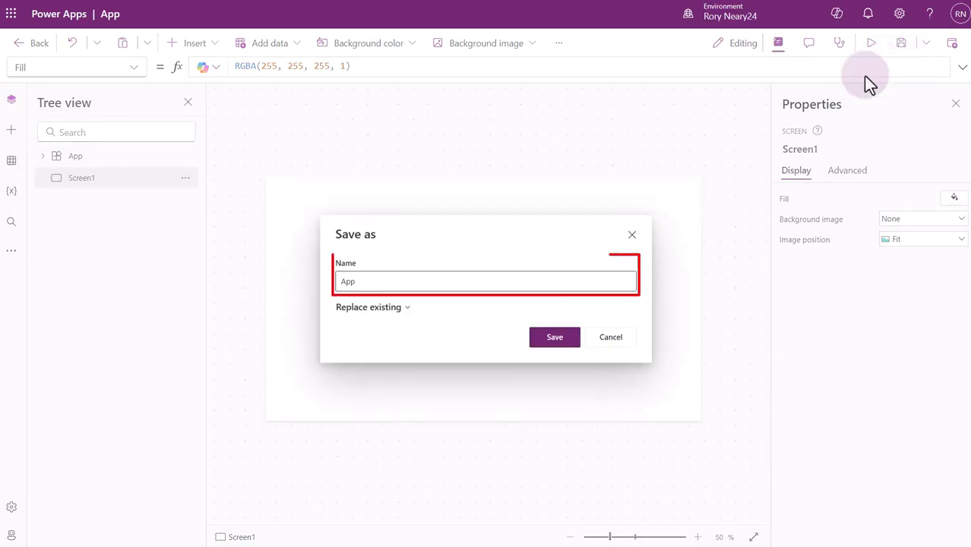
type("Books review")
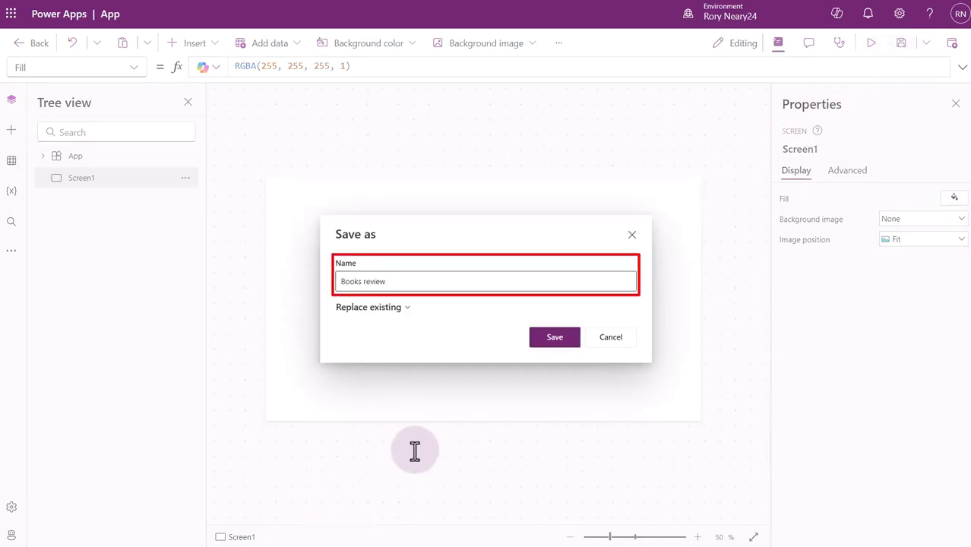
left_click(543, 339)
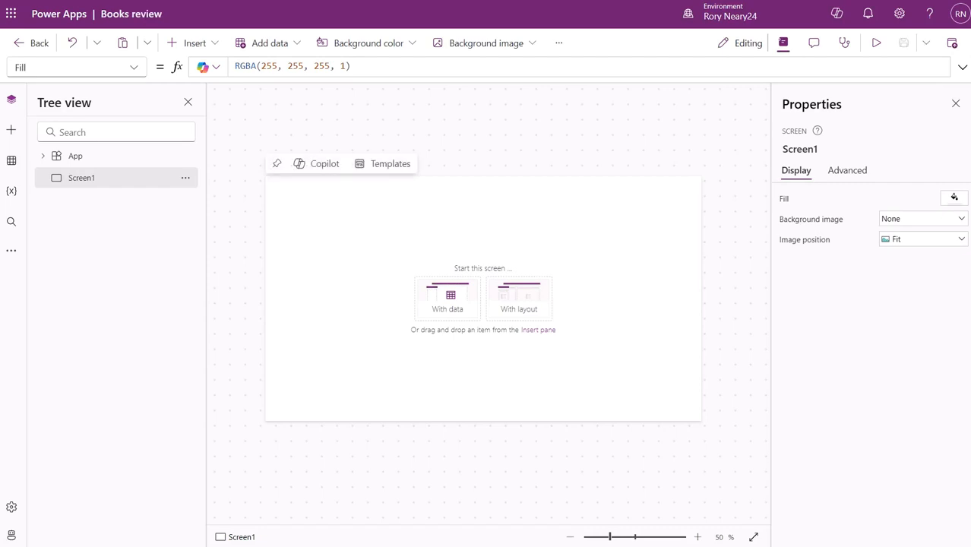
Step: Turn on the Modern controls and themes update in the page's settings
left_click(560, 46)
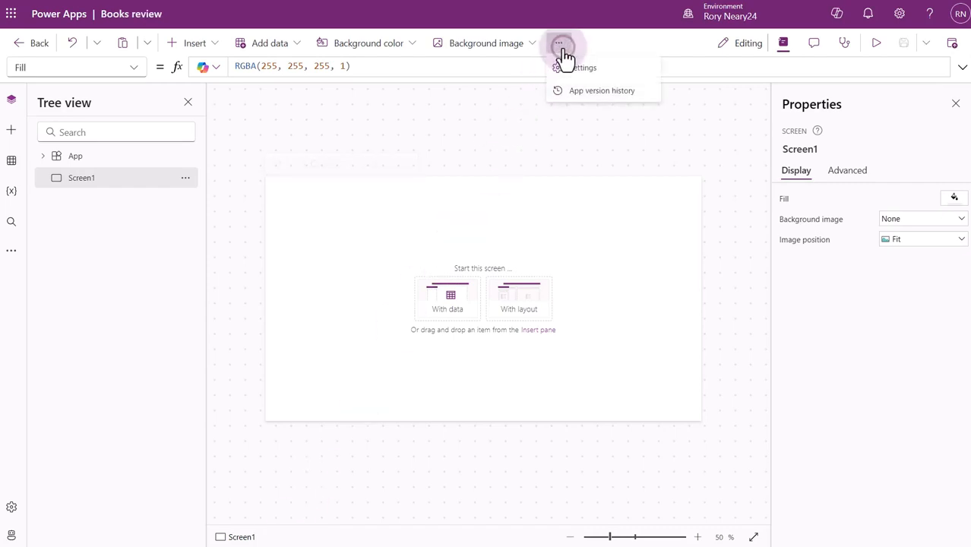
left_click(581, 68)
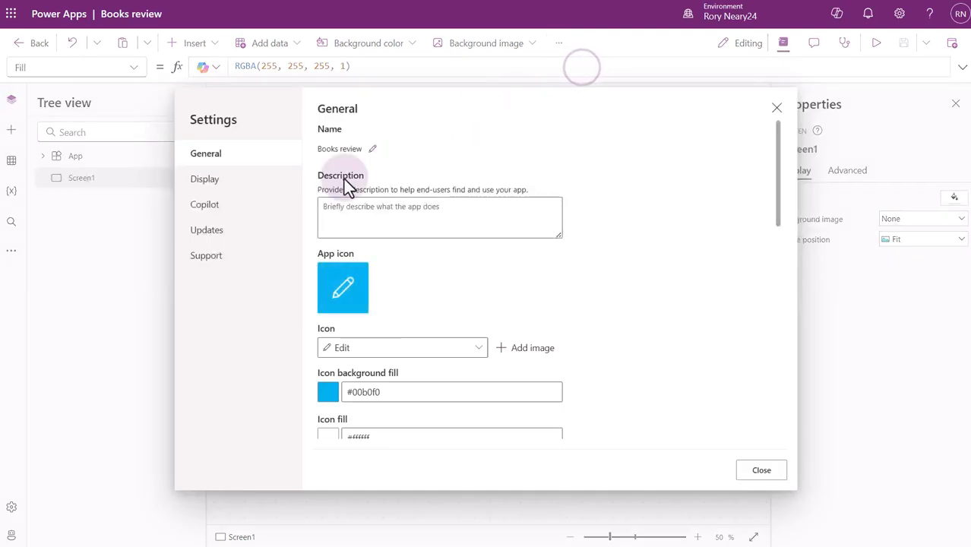
left_click(227, 242)
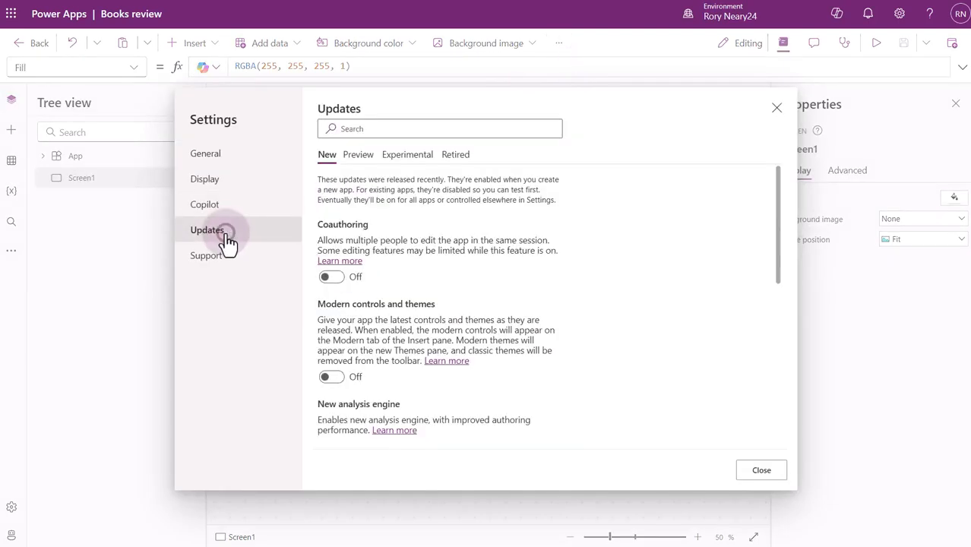
left_click(334, 378)
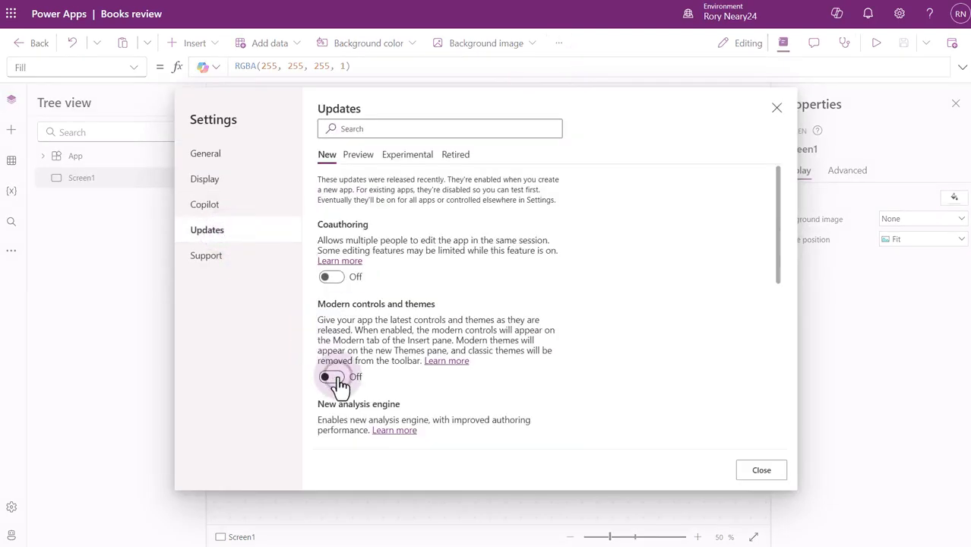
left_click(762, 471)
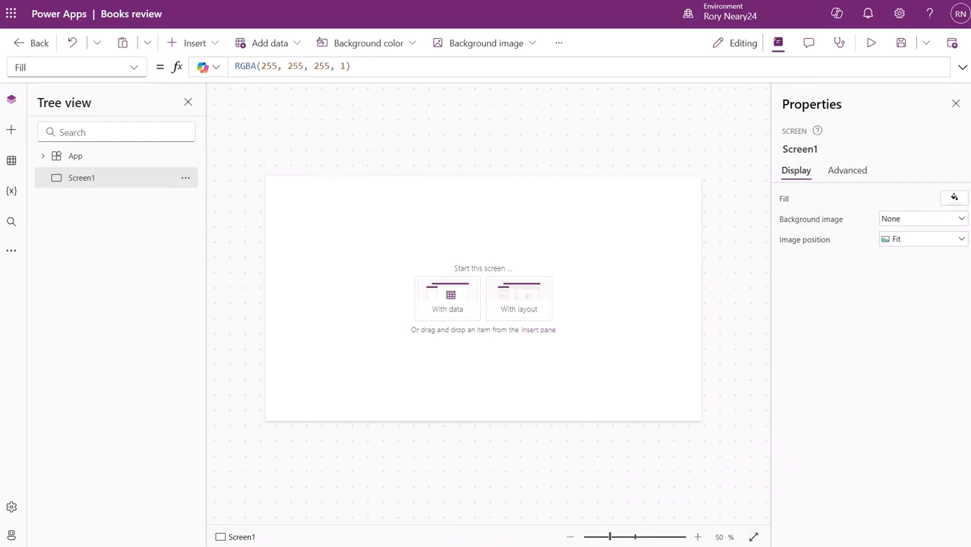
Step: Insert a vertical container and extend its upper-left corner to the screen's corner at position 0, 0, making it 540 by 240
left_click(207, 43)
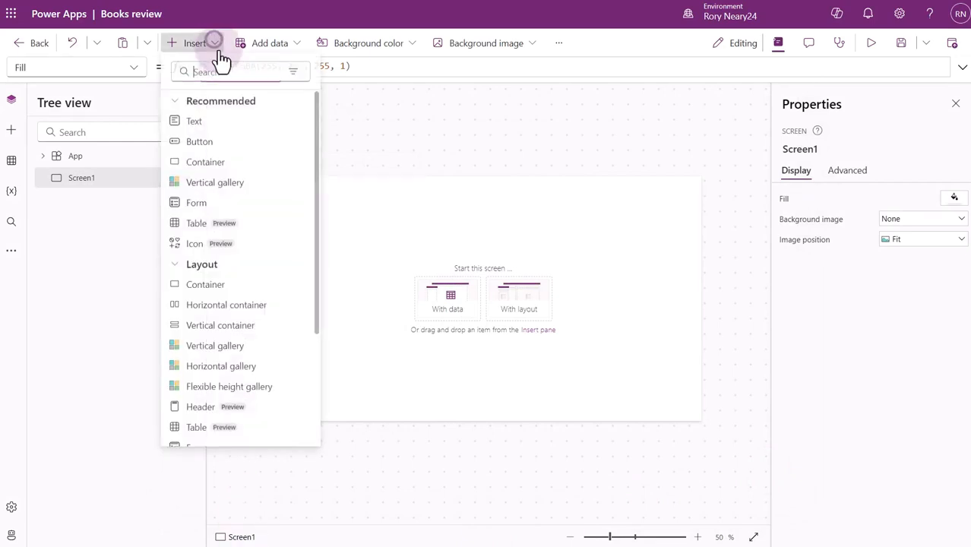
type("con")
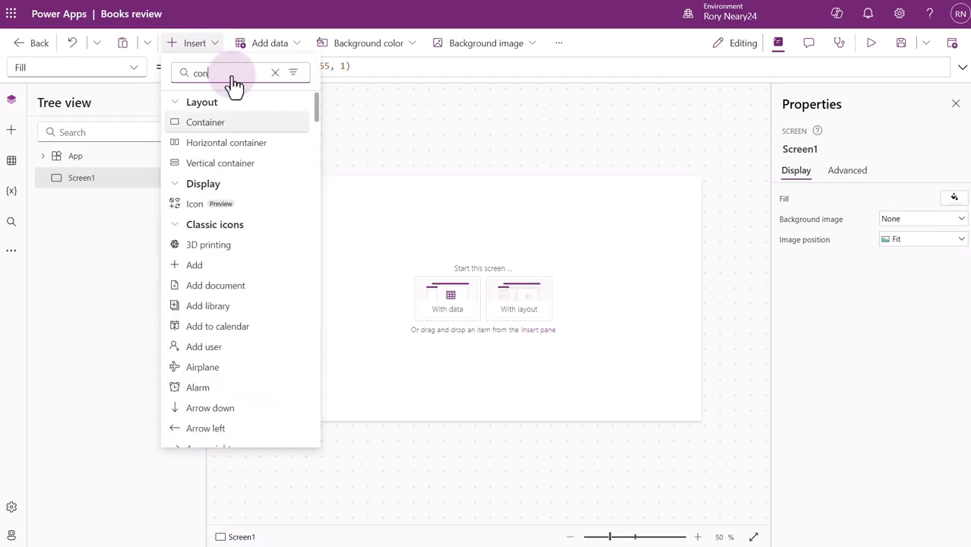
left_click(225, 161)
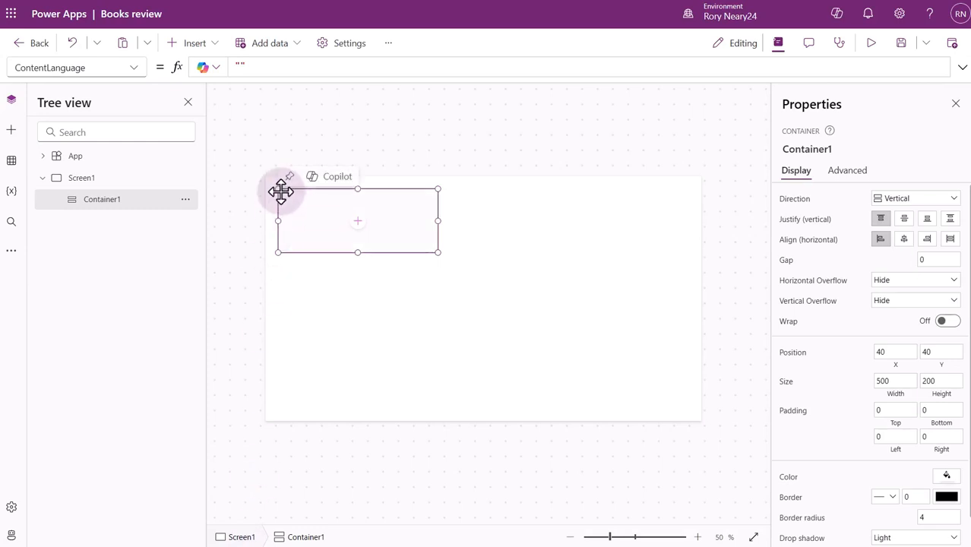
left_click_drag(277, 190, 255, 171)
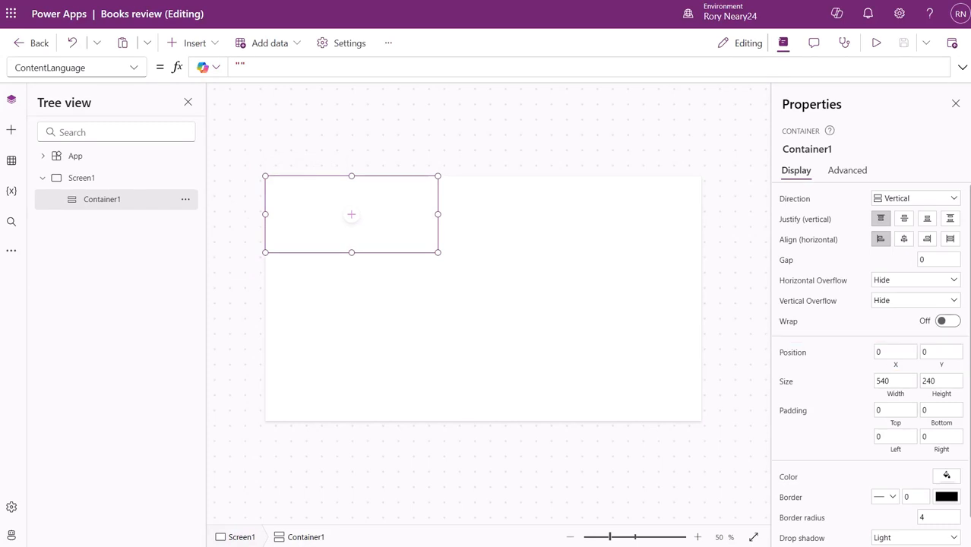
Step: Rename the vertical container as ctrMain
left_click(842, 150)
type("ct")
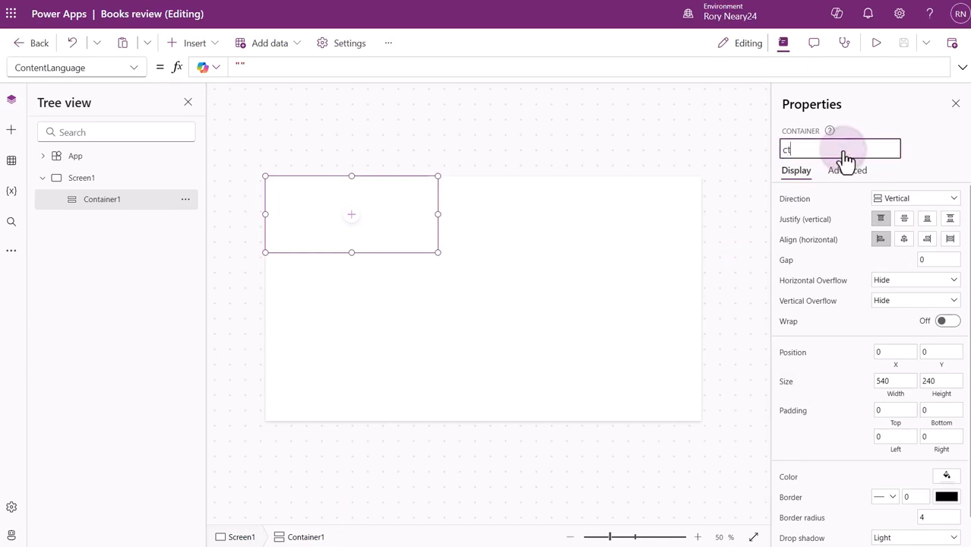
type("rMain")
key("Return")
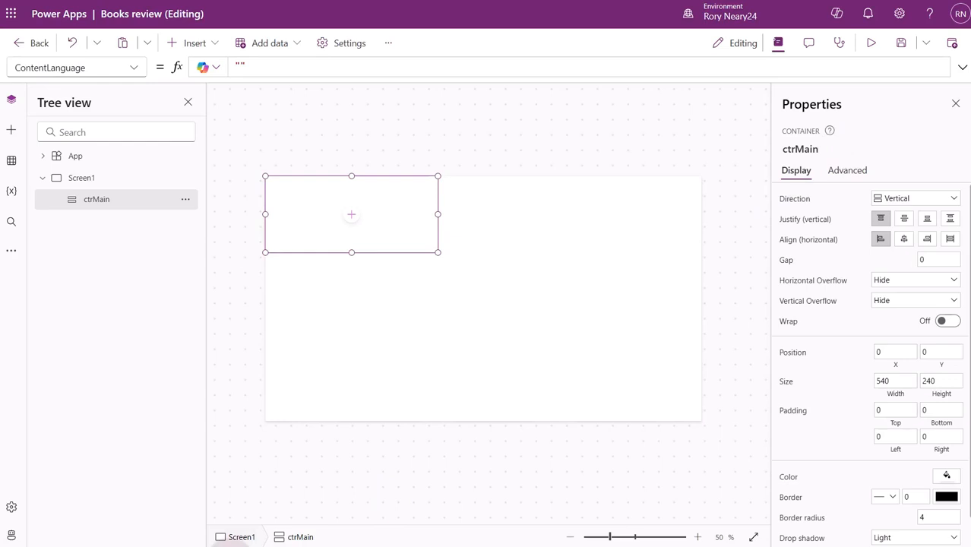
Step: Rename the screen as "Books review screen"
left_click(113, 180)
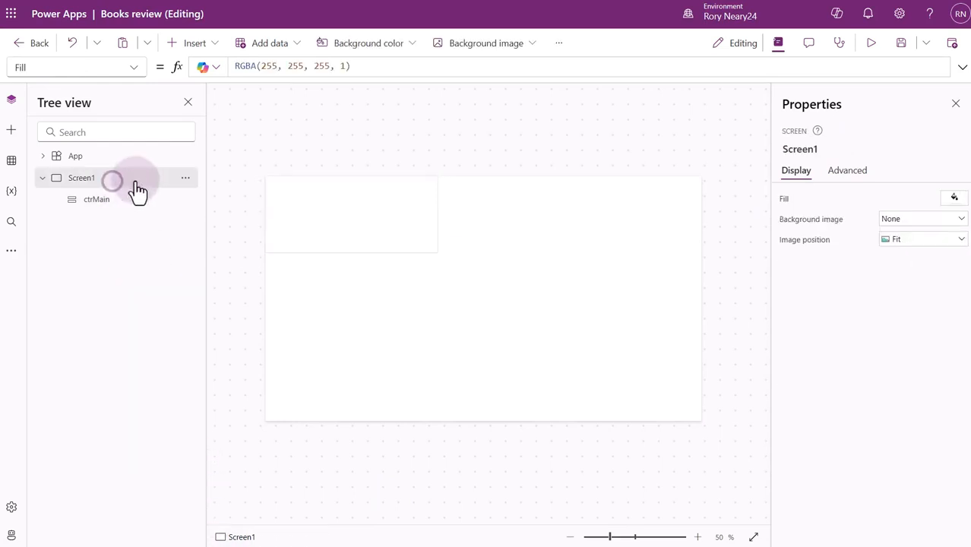
left_click(831, 148)
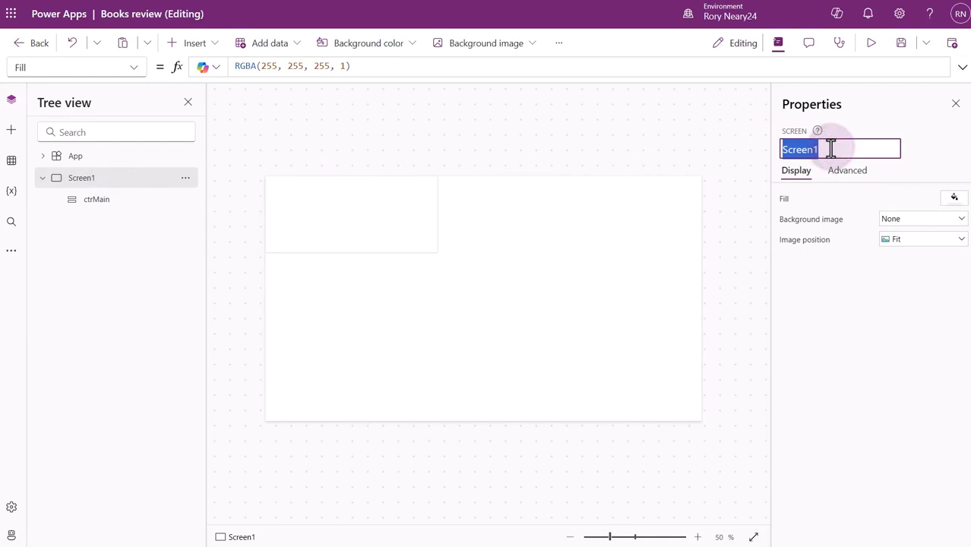
type("Books review screen")
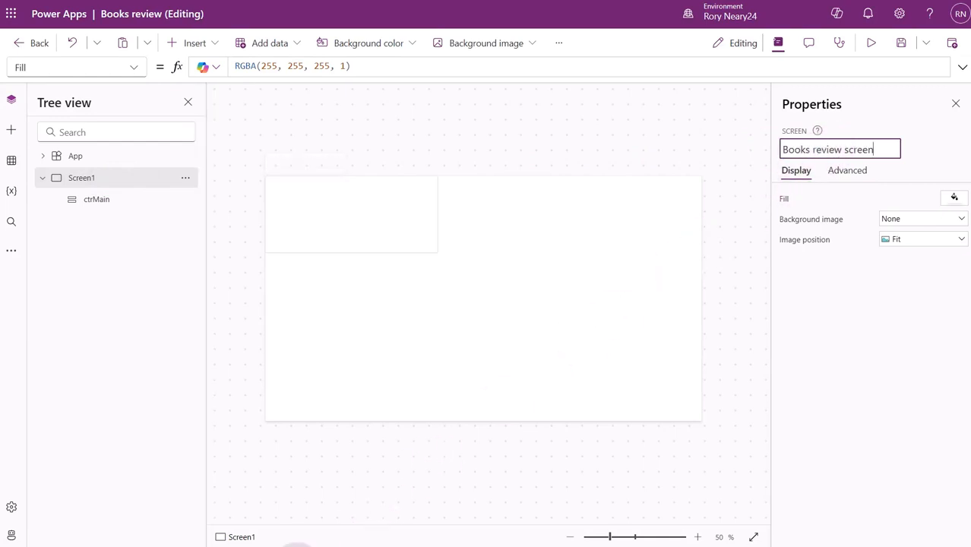
key("Return")
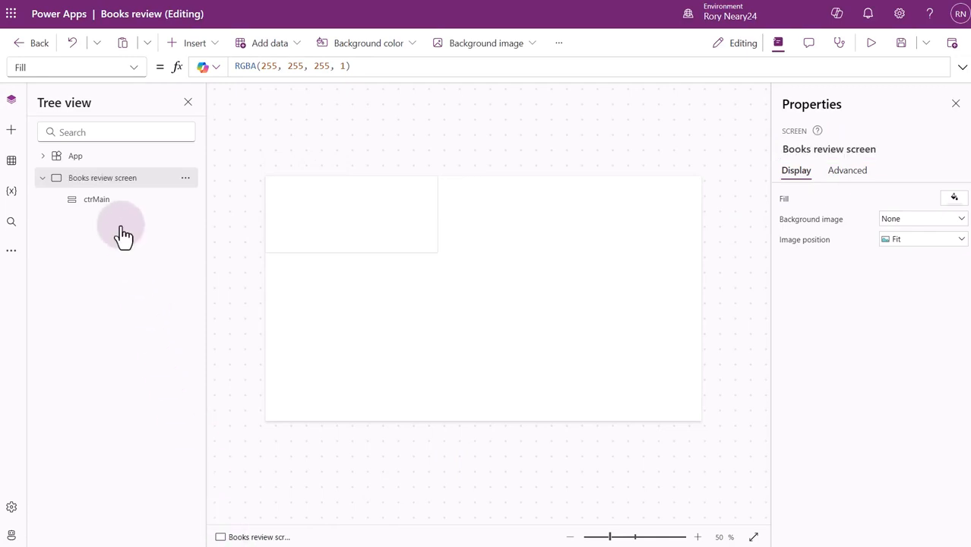
Step: Set the Width property of ctrMain to the formula Parent.Width
left_click(110, 201)
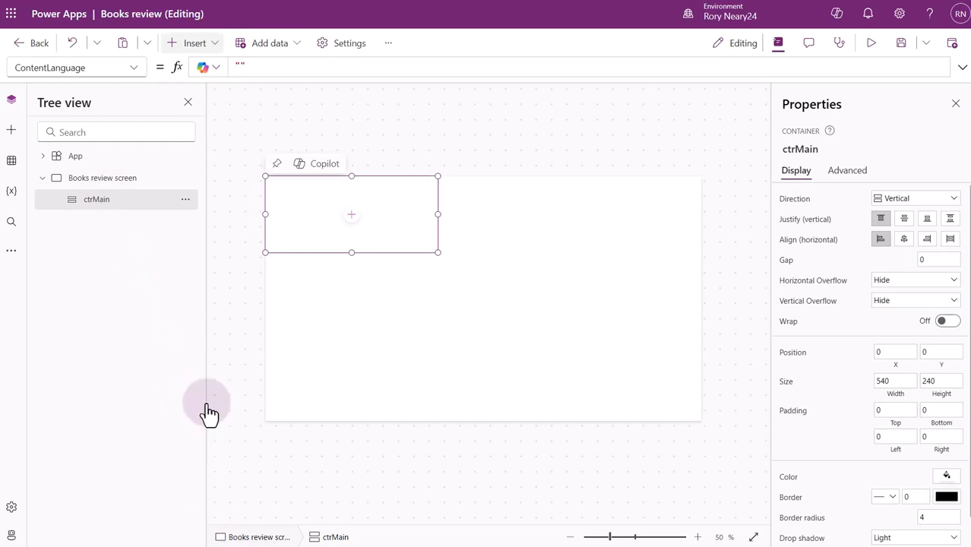
left_click(136, 68)
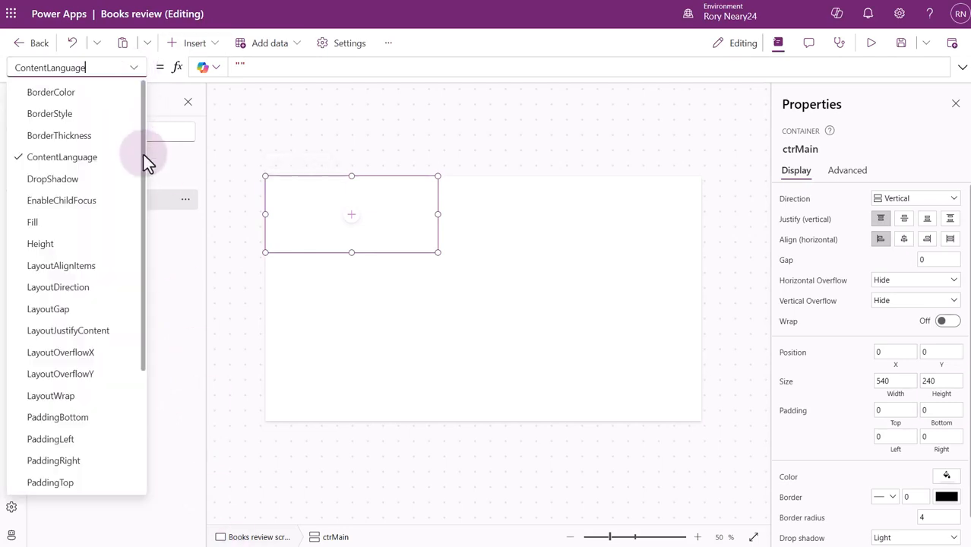
scroll(144, 155, "down", 3)
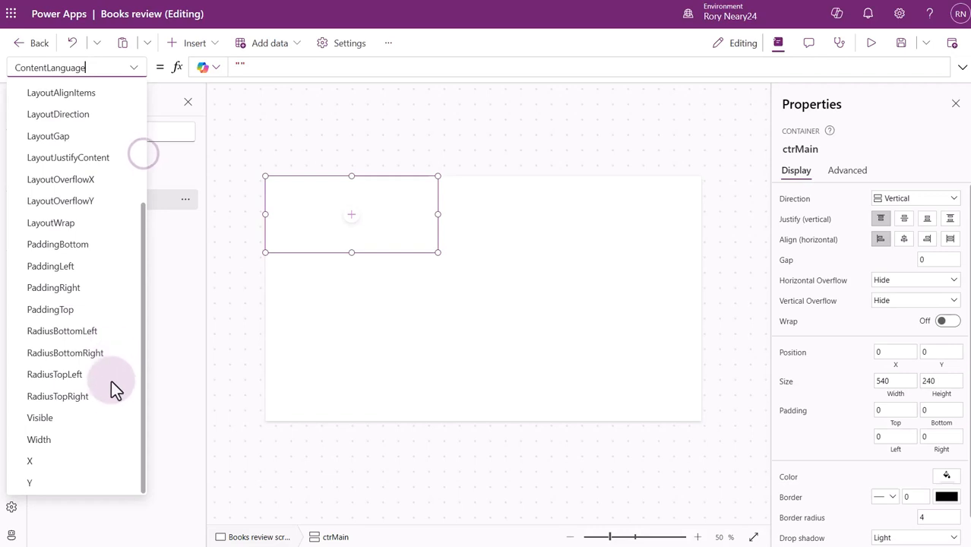
left_click(39, 440)
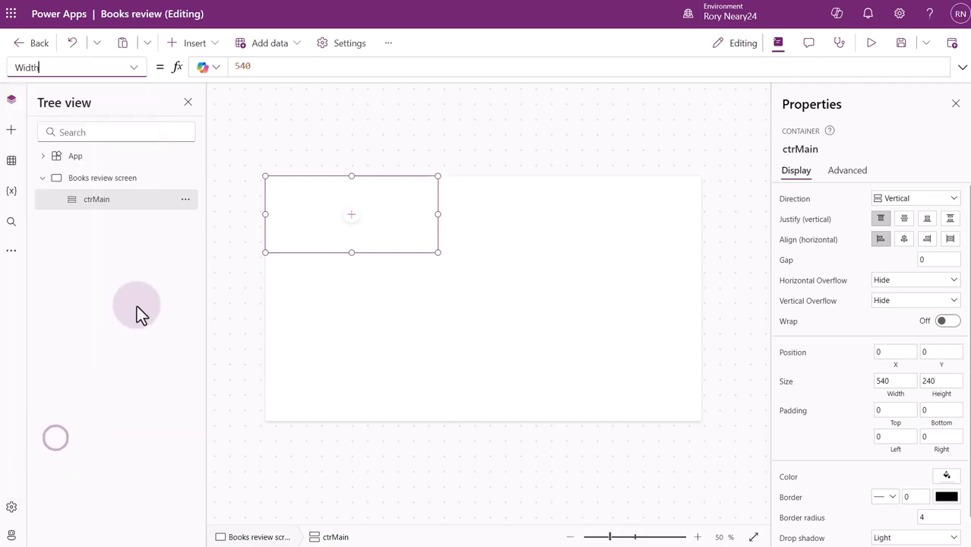
double_click(283, 66)
type("paren")
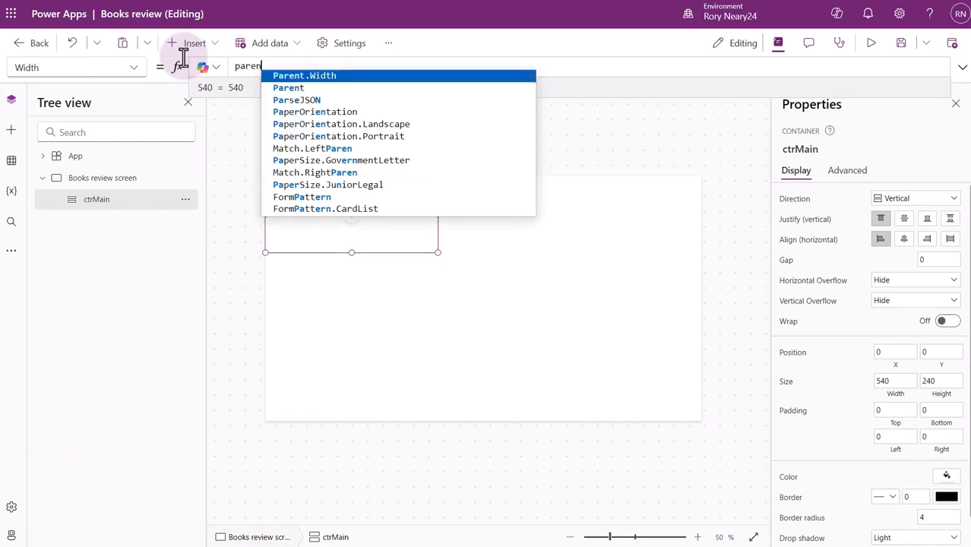
left_click(292, 75)
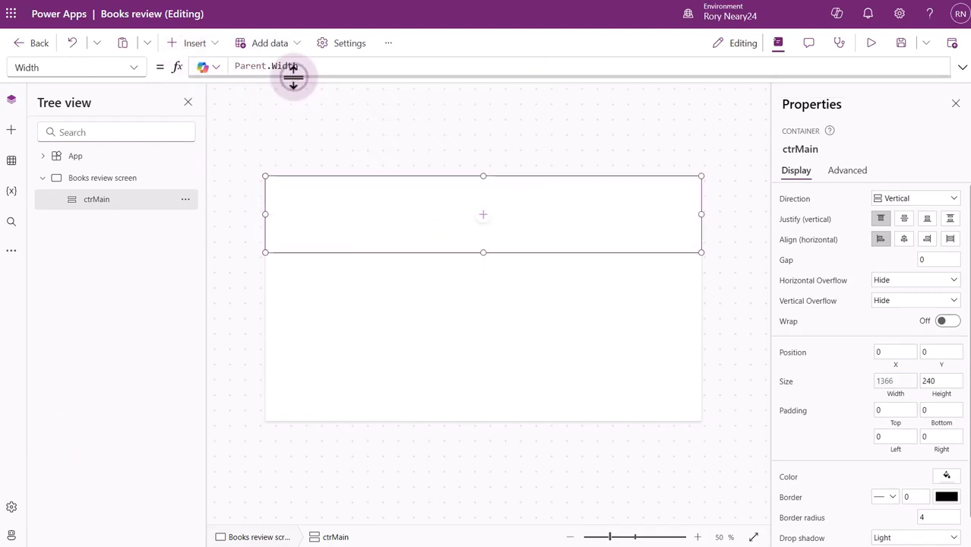
Step: Extend ctrMain to the screen's full height of 768 and set its gap to 10
left_click(133, 68)
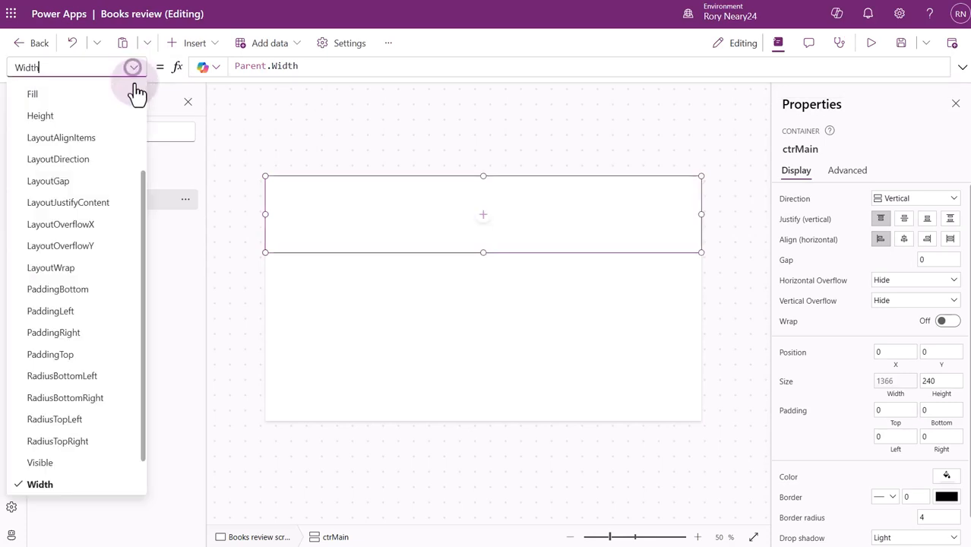
scroll(144, 155, "up", 3)
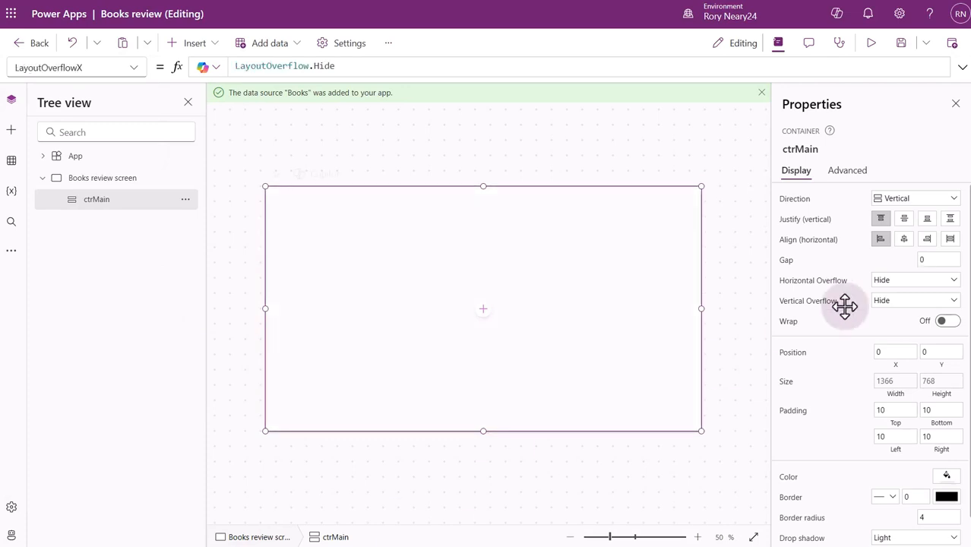
left_click(934, 264)
key("BackSpace")
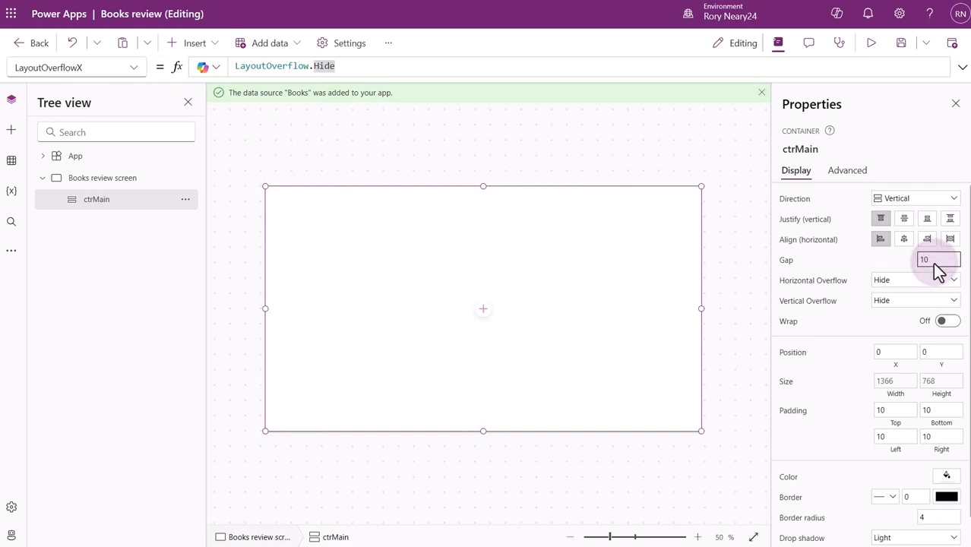
left_click(819, 326)
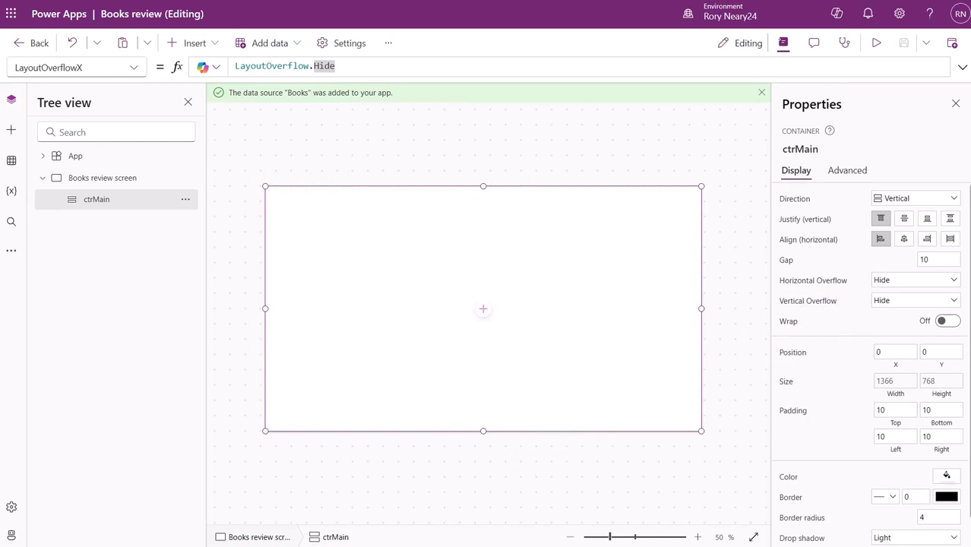
Step: Insert a vertical container inside ctrMain and rename it as ctrHeader
left_click(204, 44)
left_click(216, 73)
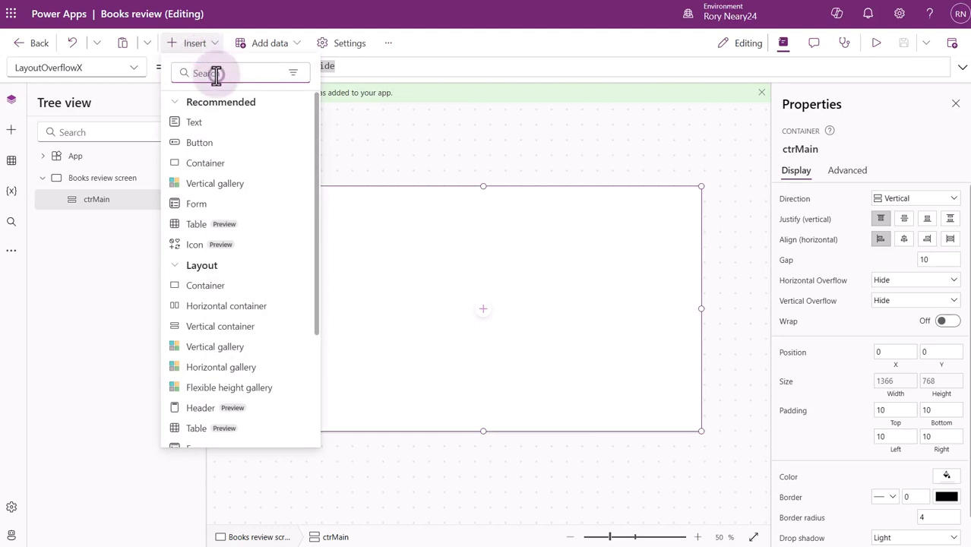
type("con")
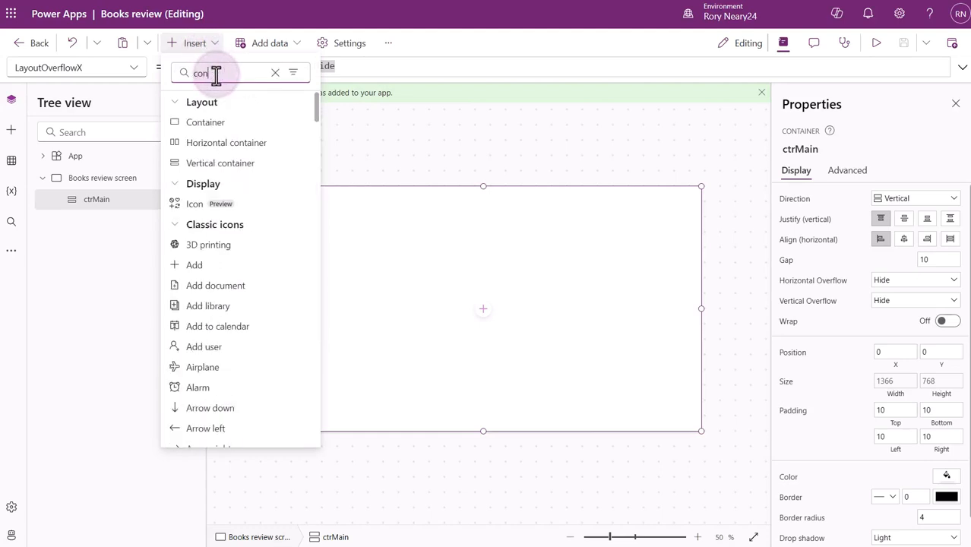
left_click(217, 164)
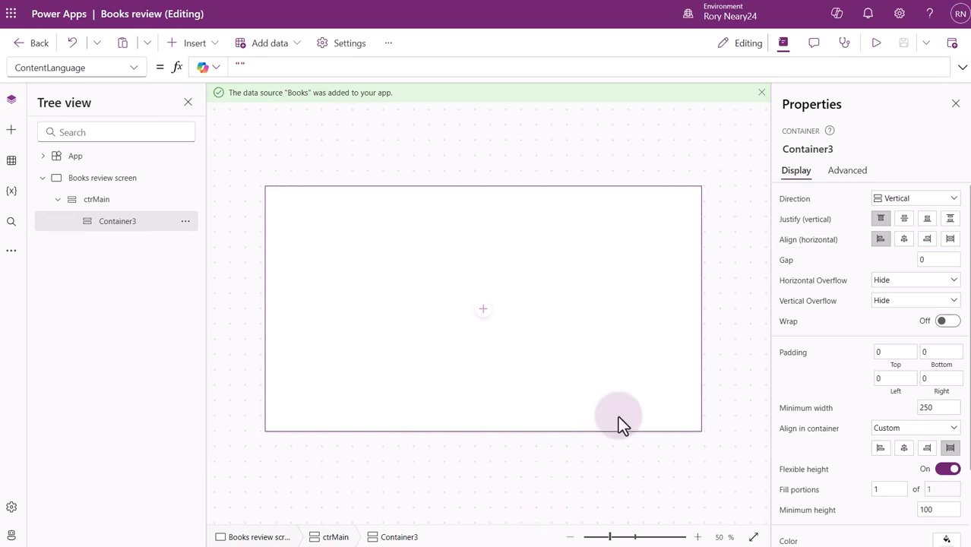
left_click(842, 150)
type("c")
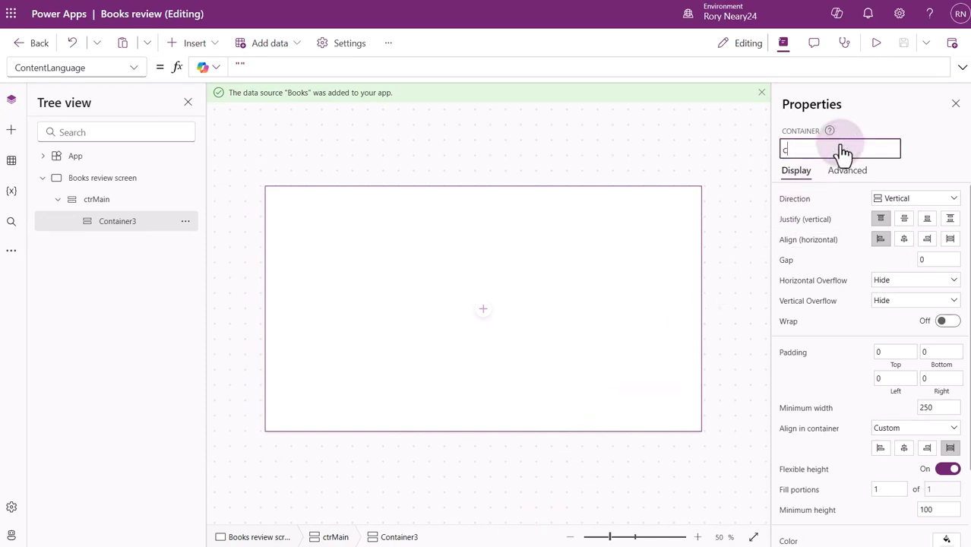
type("trHeader")
key("Return")
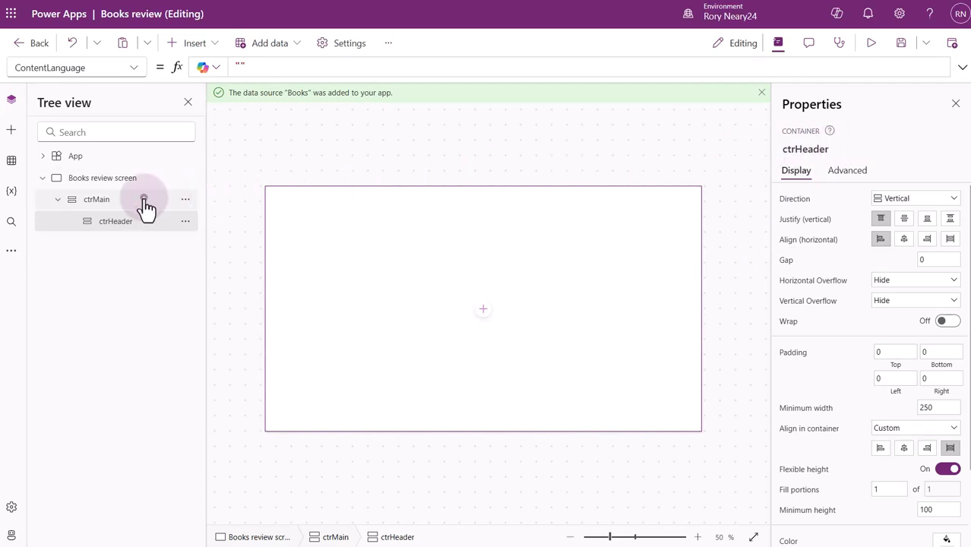
Step: Set the padding of ctrMain to 10 on all four sides
left_click(144, 201)
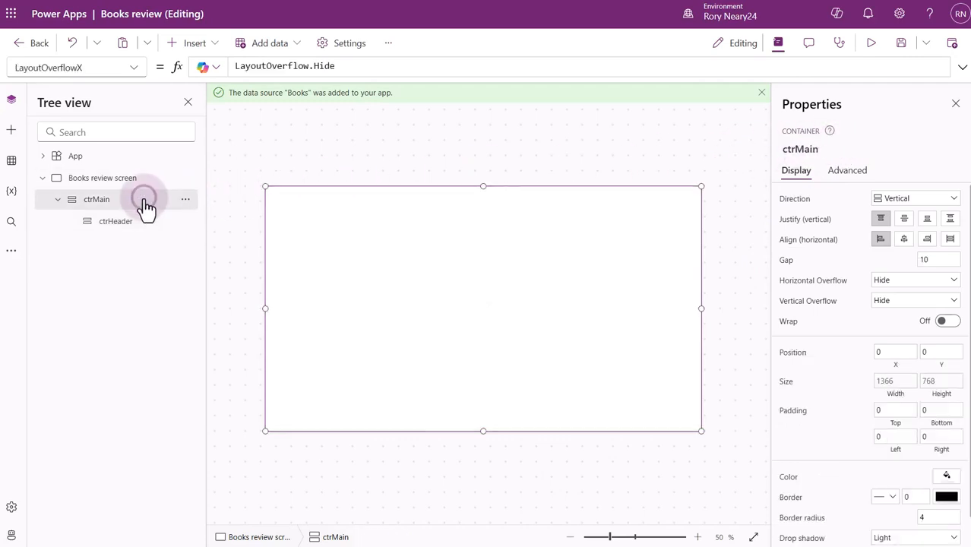
left_click(900, 410)
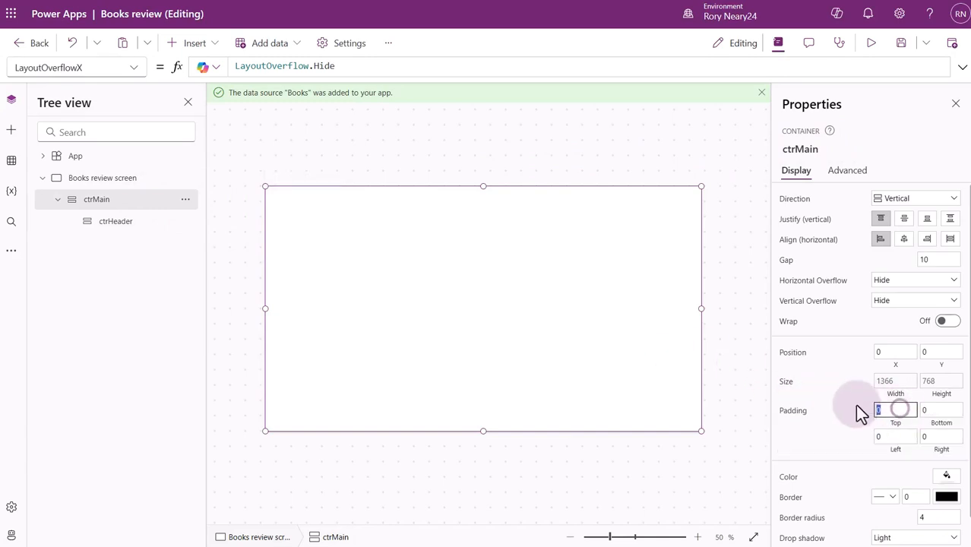
type("10")
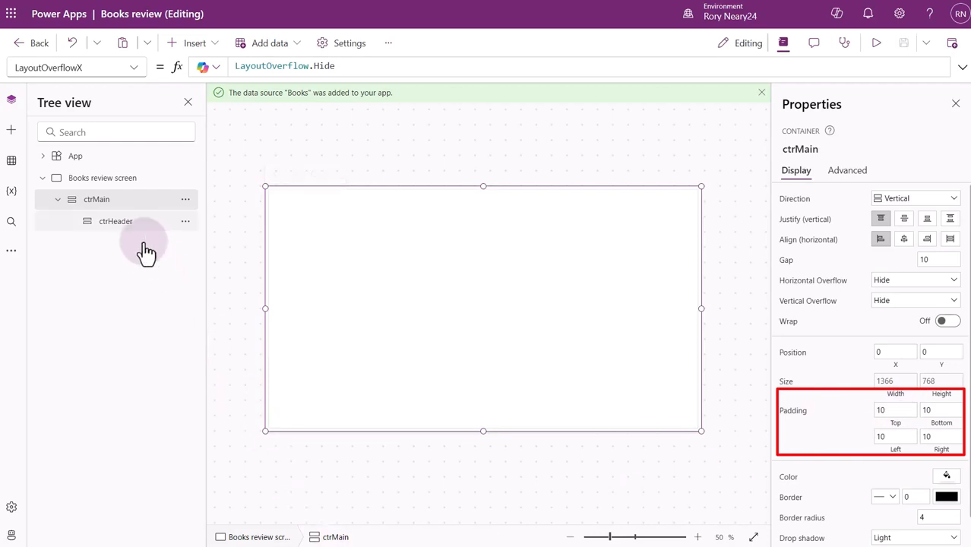
Step: Turn off flexible height for ctrHeader and set its height to 100
left_click(130, 221)
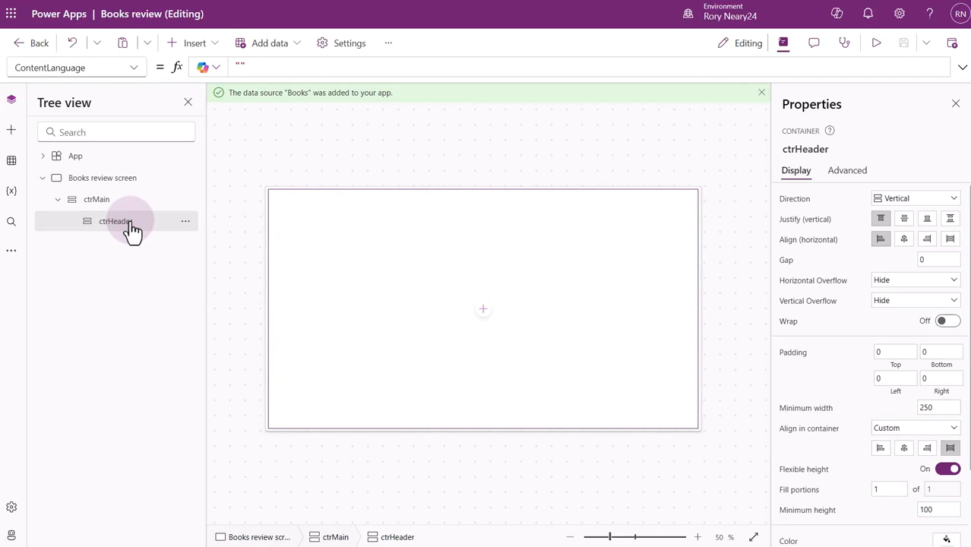
left_click(947, 473)
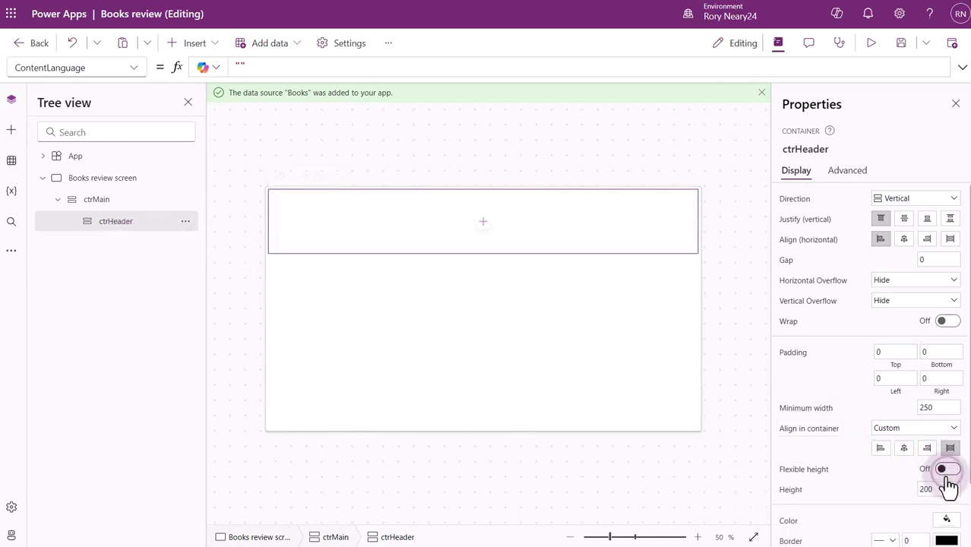
double_click(941, 489)
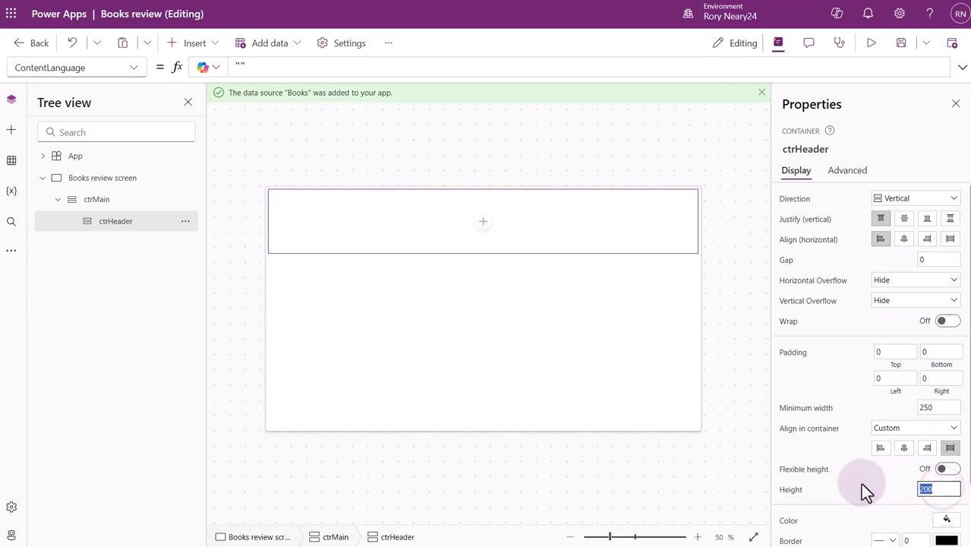
type("100")
left_click(841, 480)
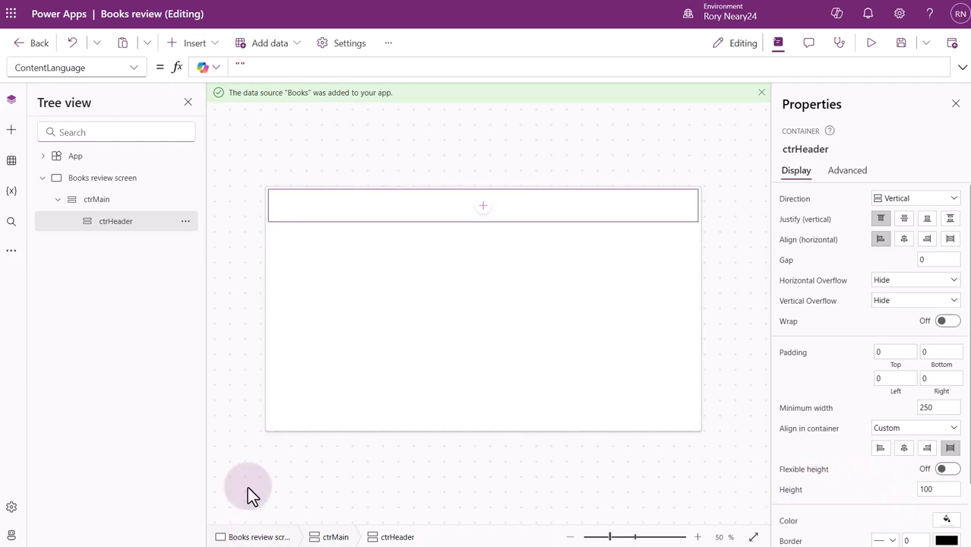
Step: Insert a Header control inside ctrHeader and turn off its logo
left_click(215, 43)
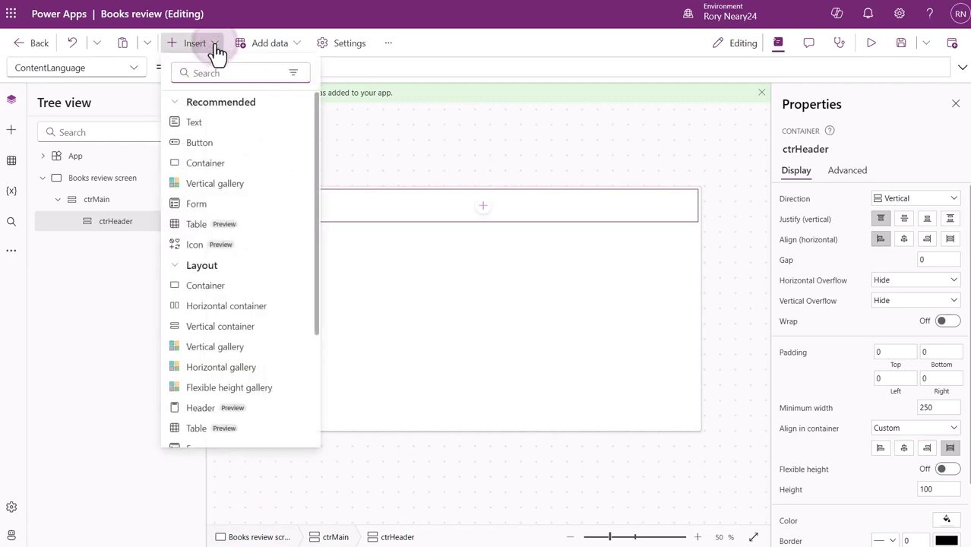
left_click(228, 72)
type("hea")
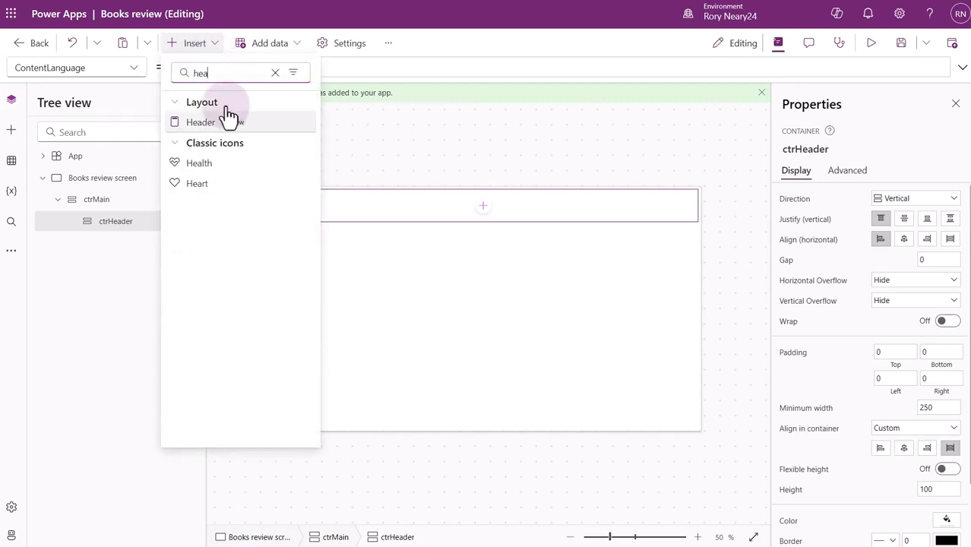
left_click(223, 122)
left_click_drag(226, 129, 458, 212)
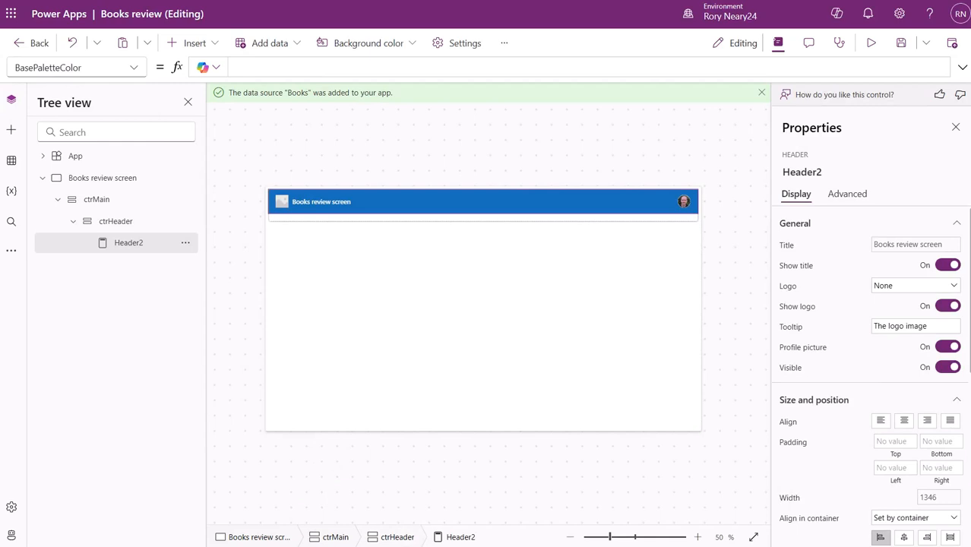
left_click(946, 306)
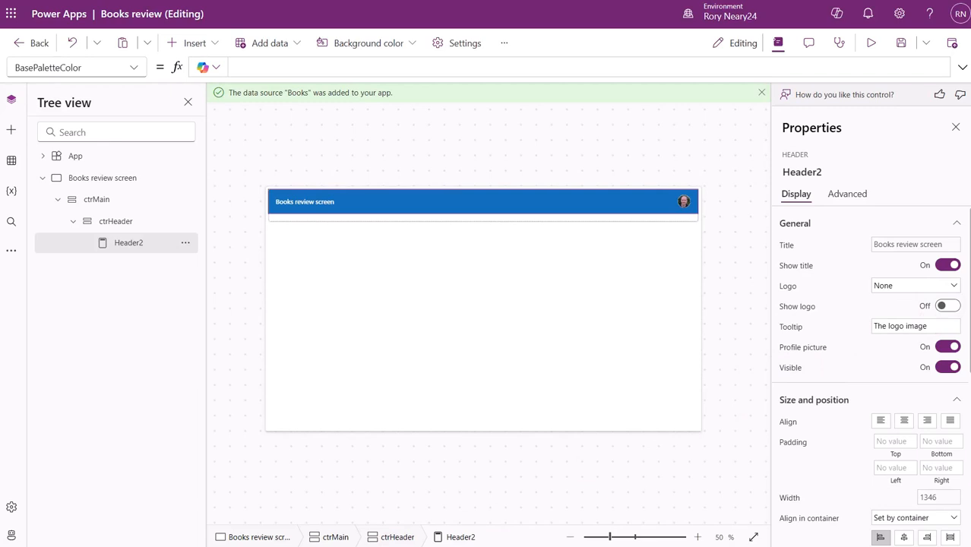
Step: Set the padding of ctrHeader to 10 on all four sides and justify its content vertically to the center
left_click(115, 226)
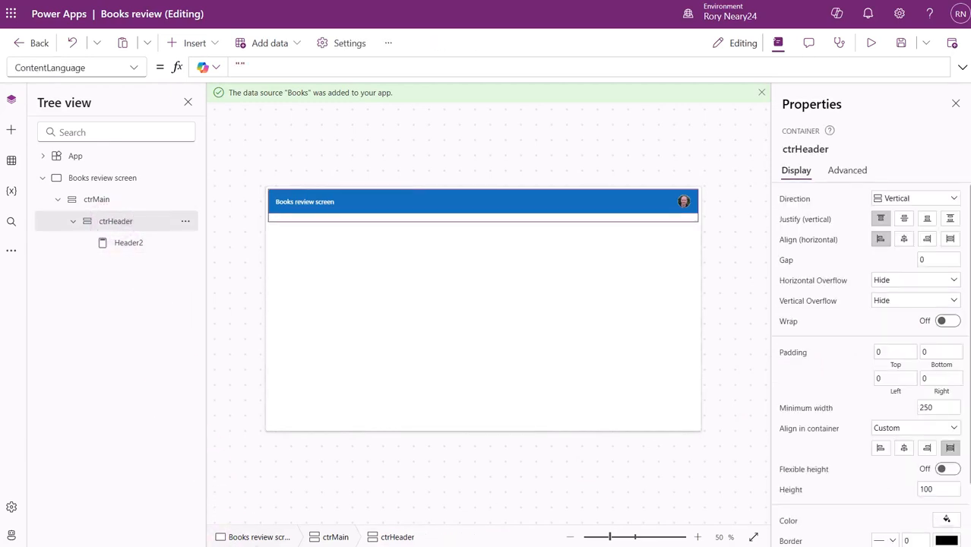
left_click(887, 351)
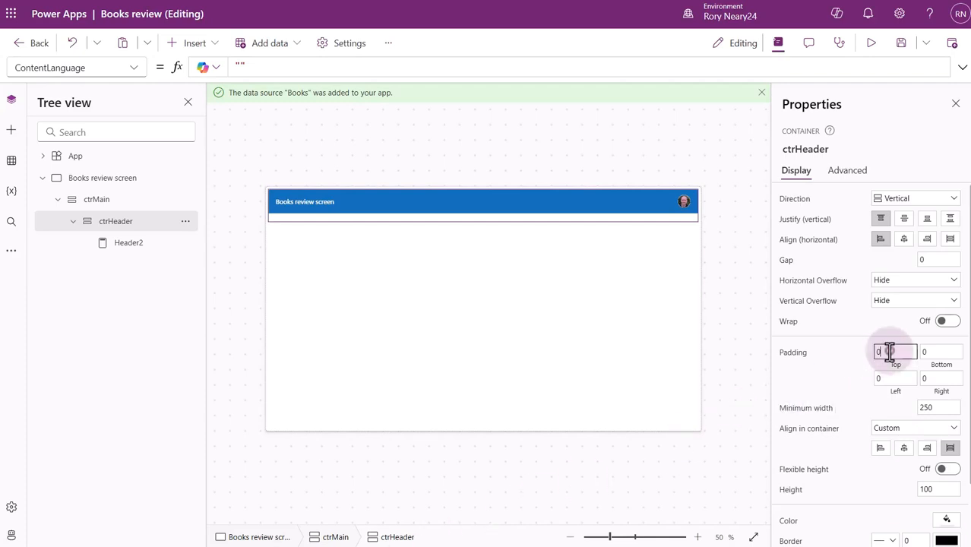
type("10")
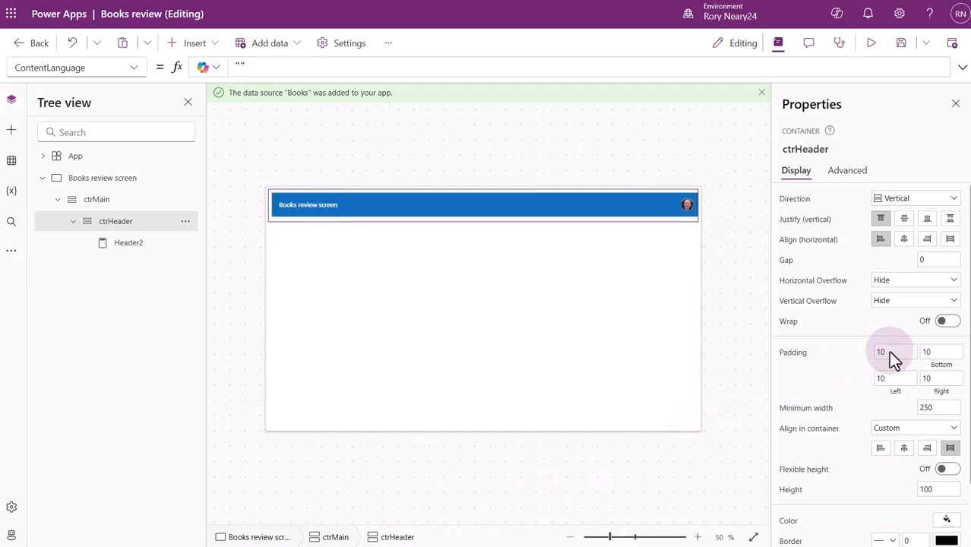
left_click(904, 228)
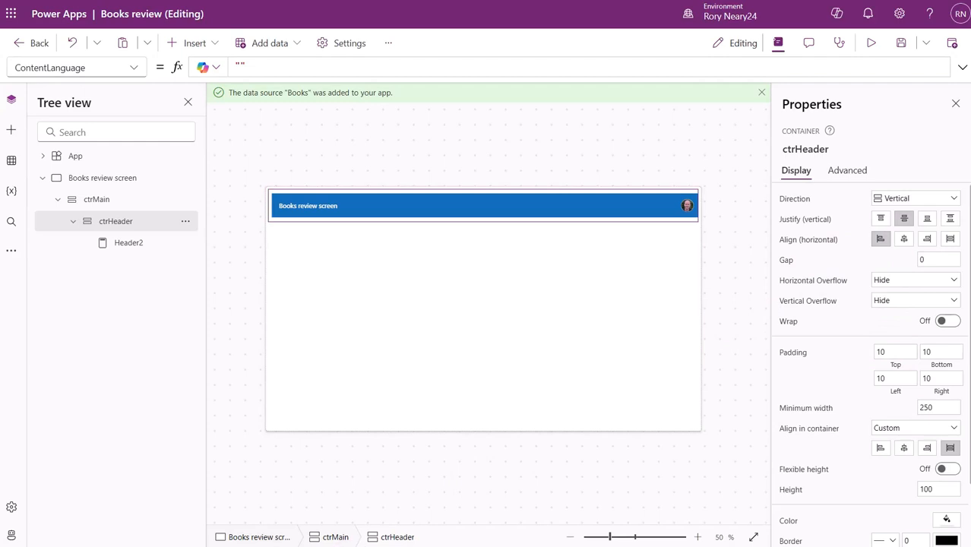
Step: Reduce the Parent.Width formula for the Width of Header2 so the header fits within the padding of ctrHeader
left_click(150, 243)
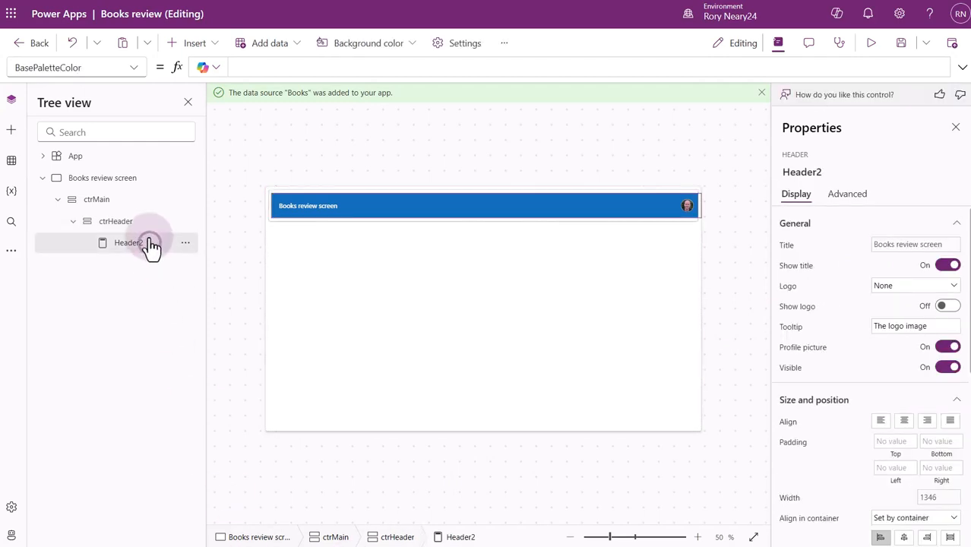
left_click(135, 73)
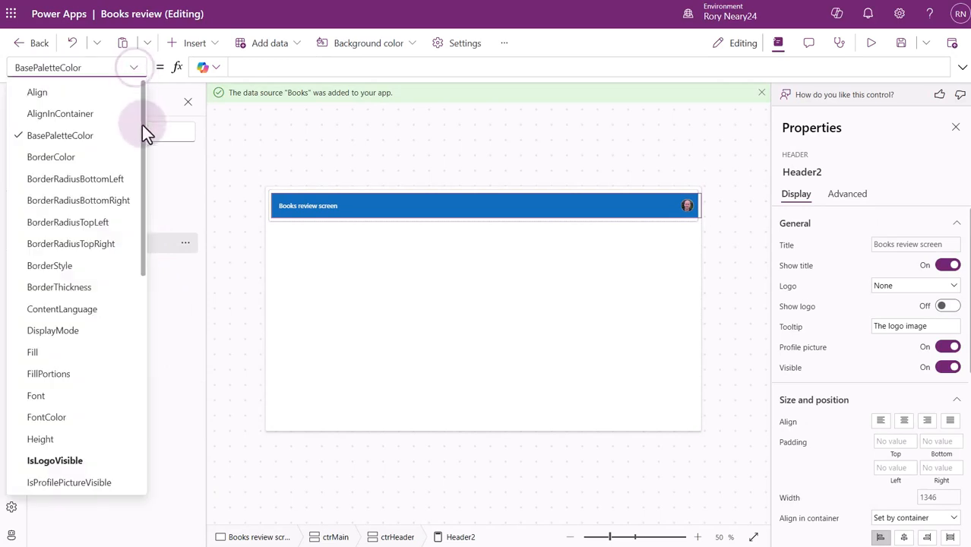
left_click_drag(142, 125, 116, 391)
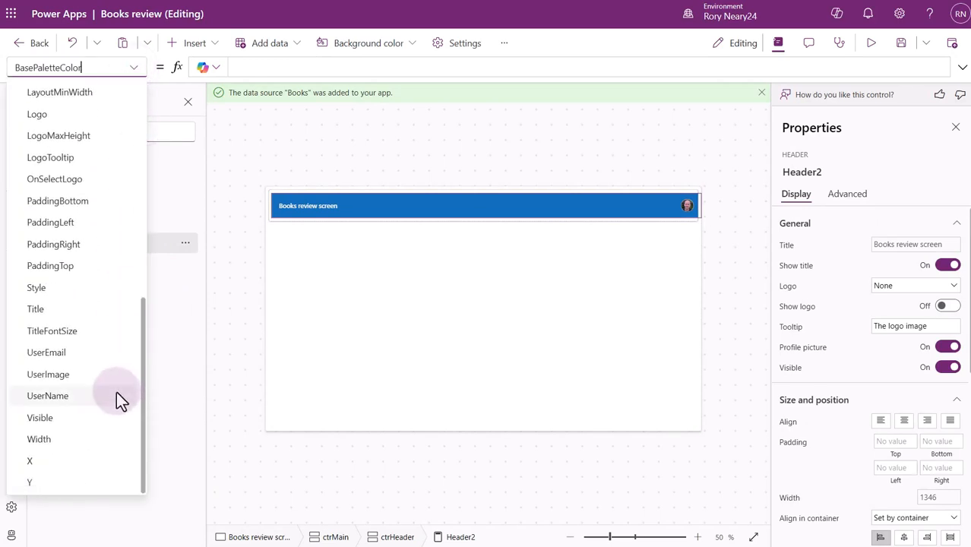
left_click(67, 446)
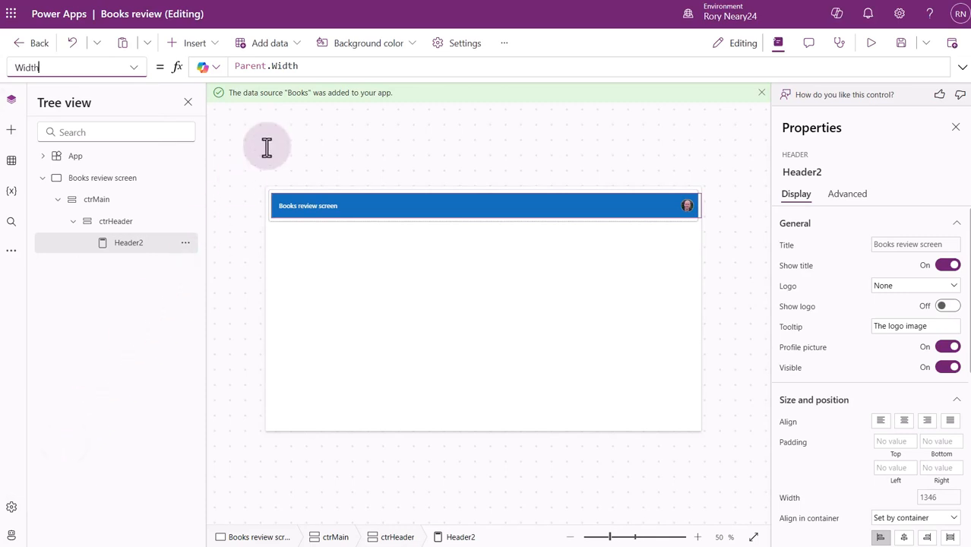
double_click(319, 67)
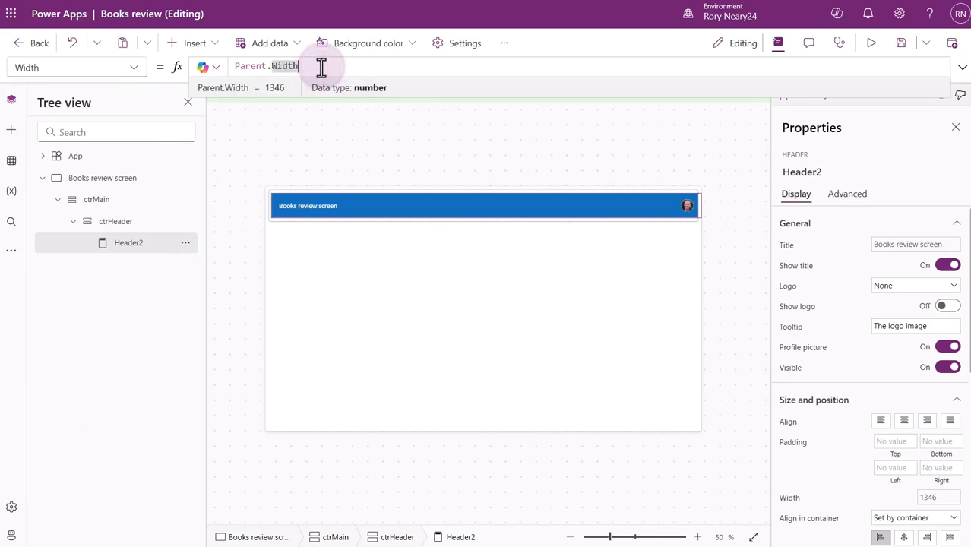
left_click(332, 136)
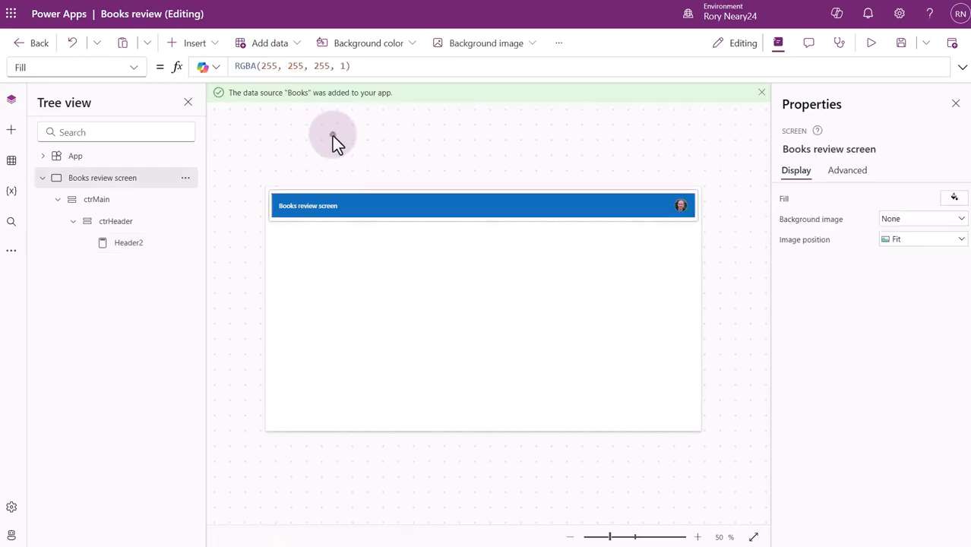
left_click(299, 365)
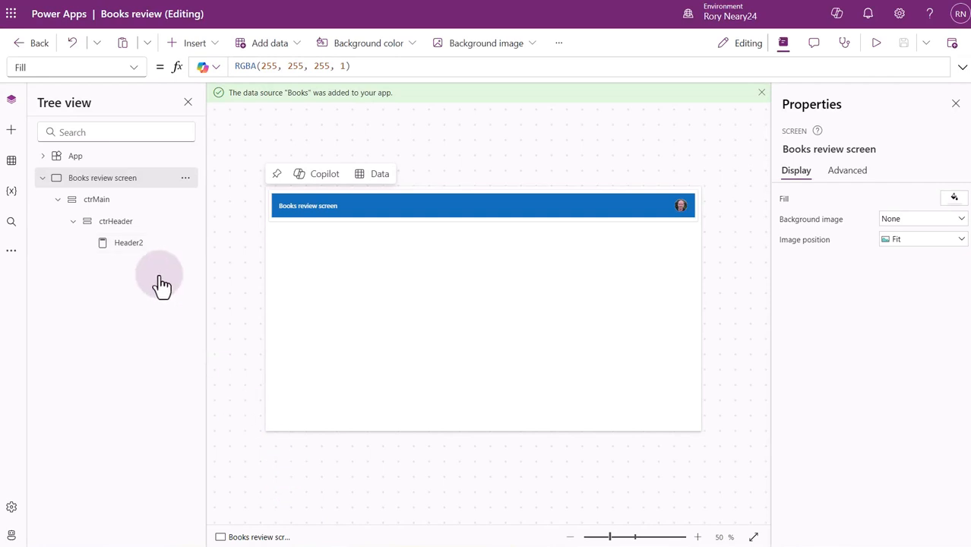
Step: Insert a vertical gallery inside ctrMain and connect it to the Books Dataverse table
left_click(114, 204)
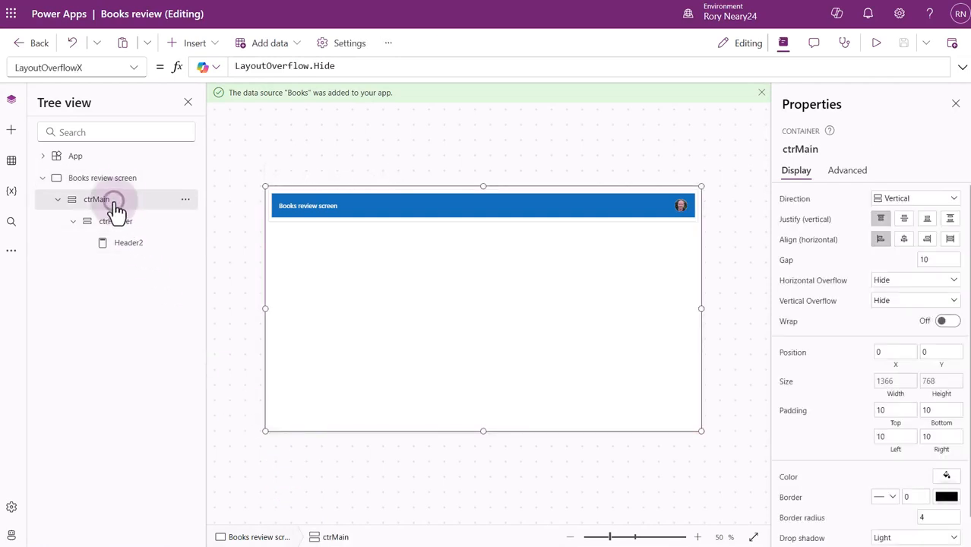
left_click(206, 45)
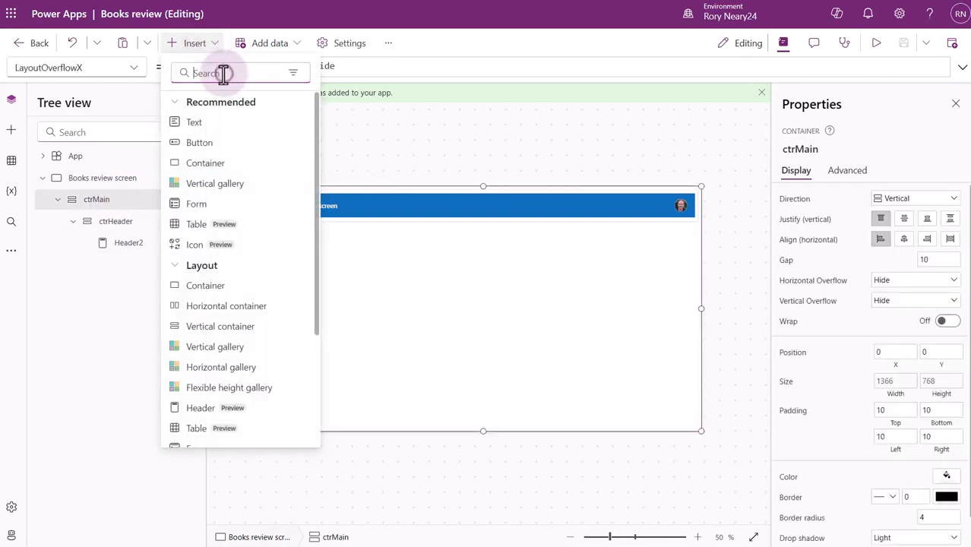
type("ver")
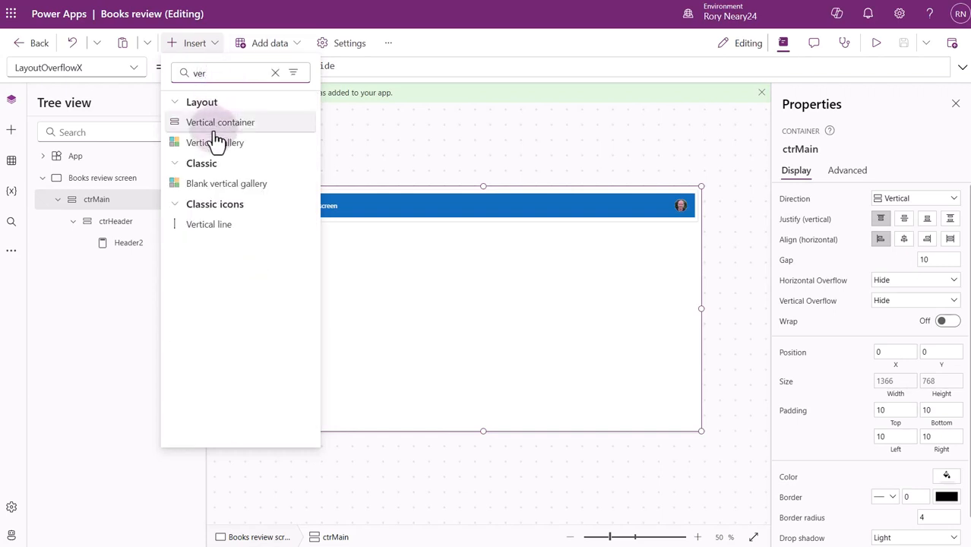
left_click_drag(216, 144, 404, 328)
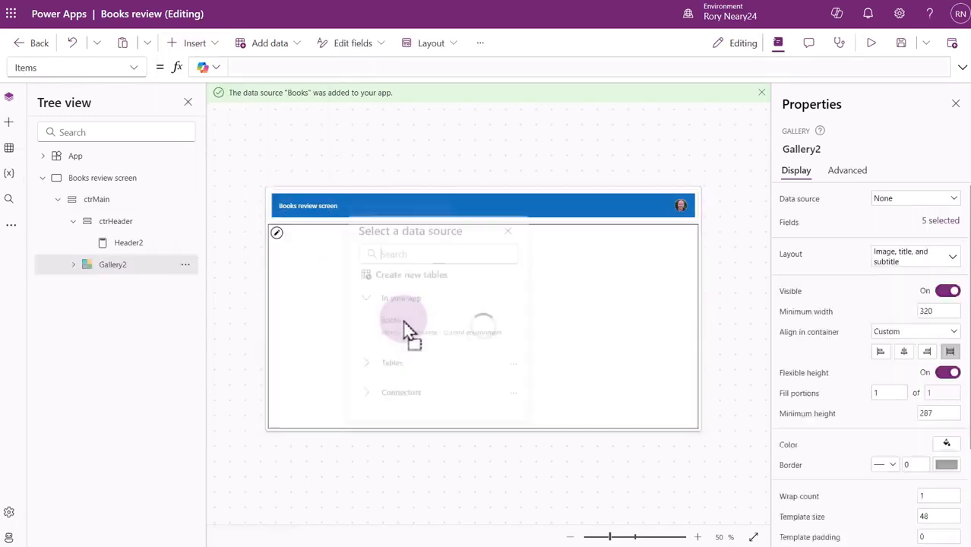
left_click(404, 261)
type("boo")
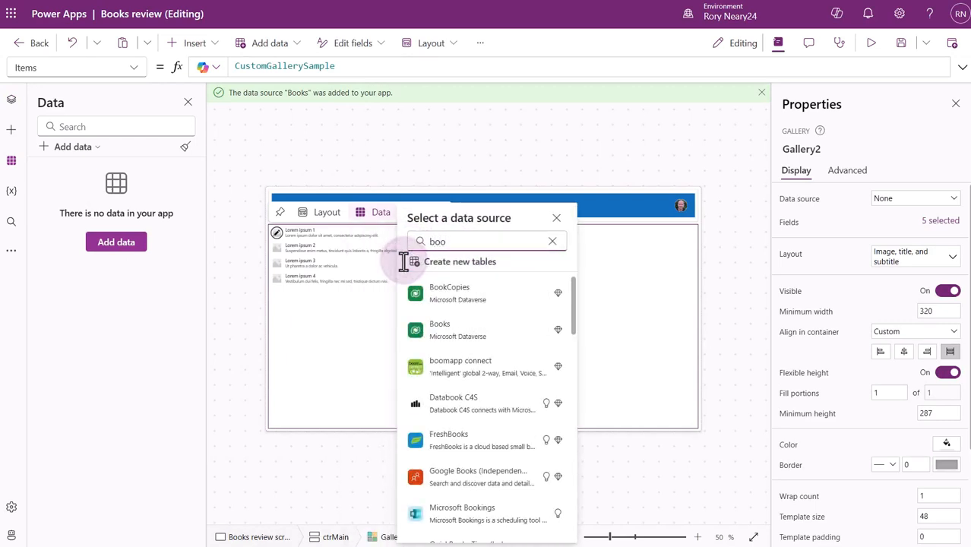
left_click(458, 335)
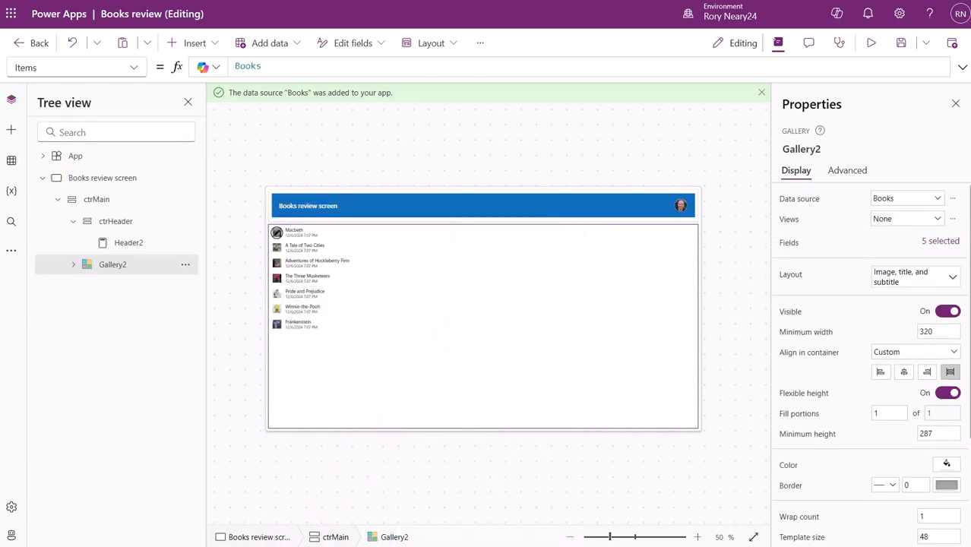
Step: Change the layout of the Books gallery to Blank
left_click(73, 265)
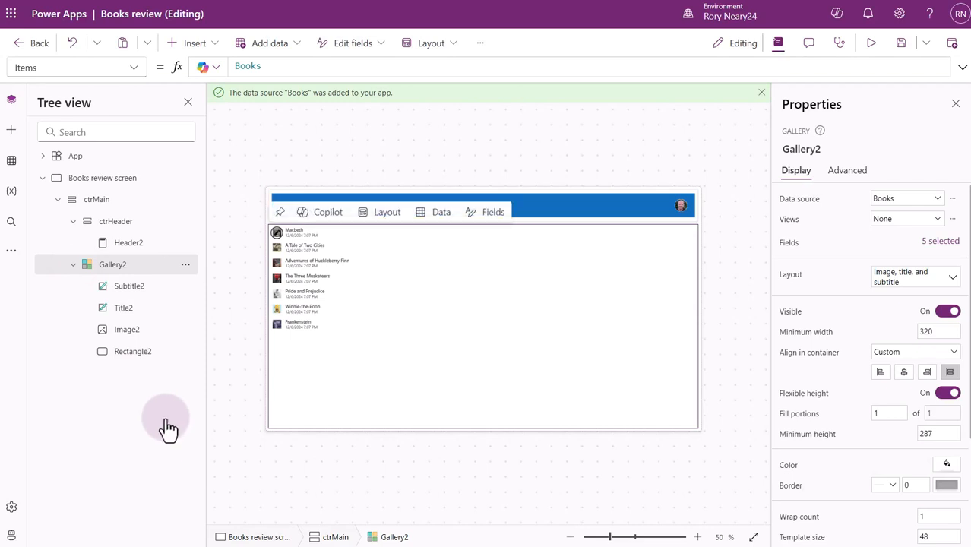
left_click(952, 280)
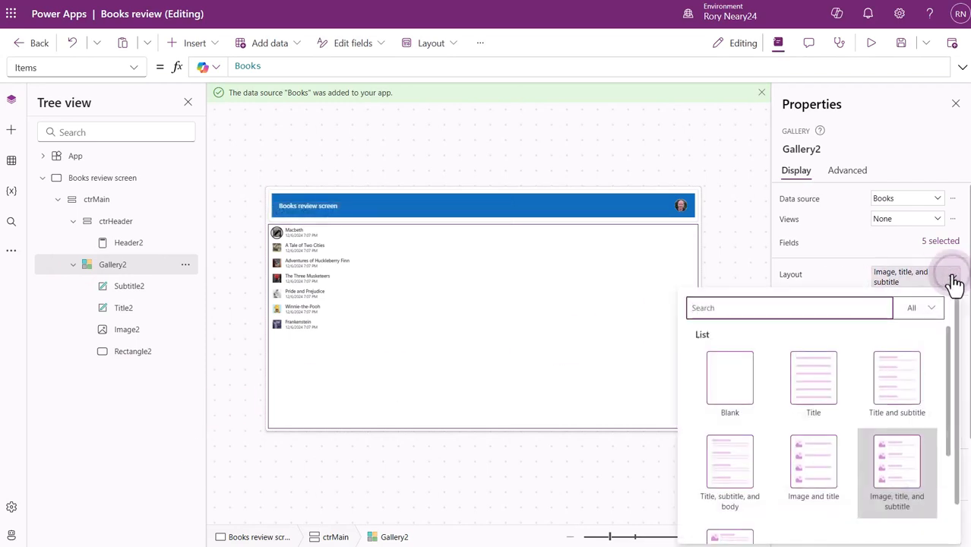
left_click(733, 374)
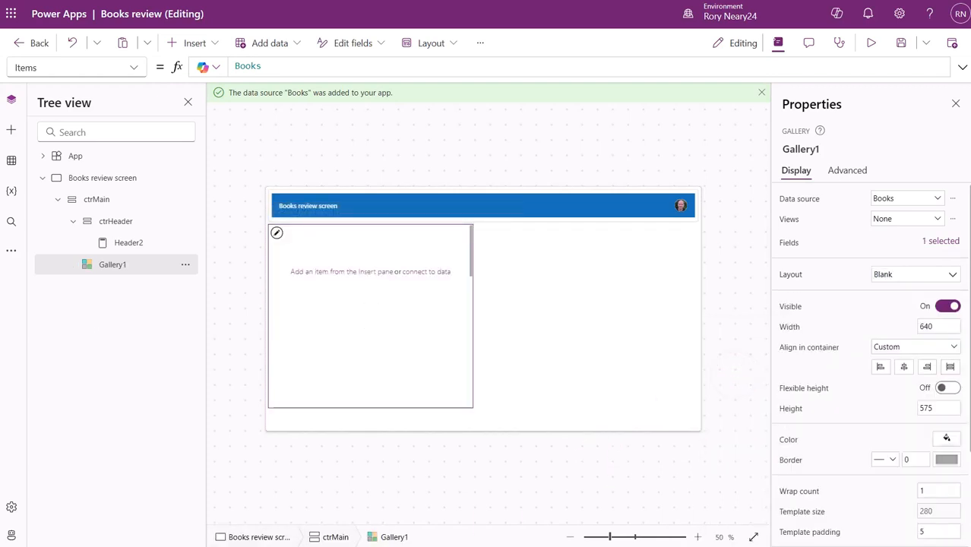
Step: Set the Width property of the blank gallery to Parent.Width-20
left_click(135, 69)
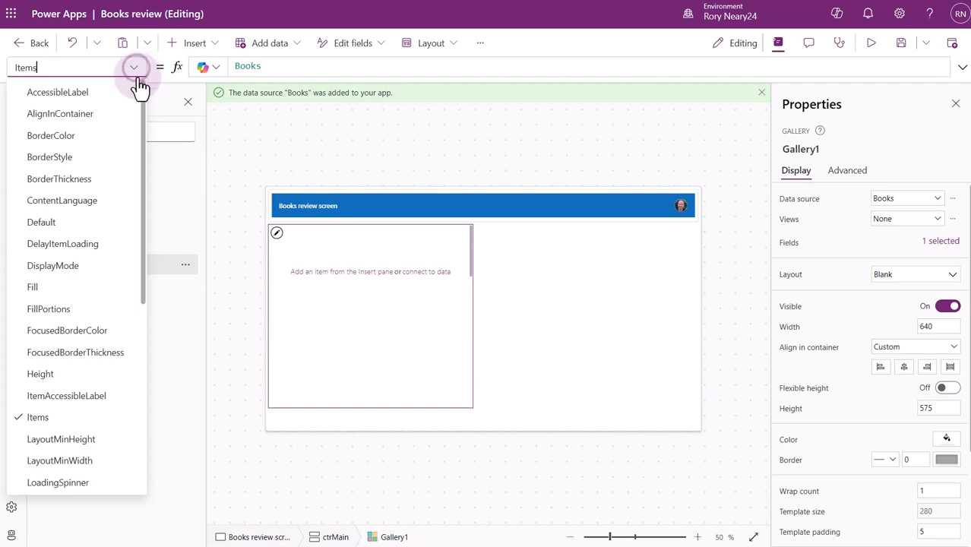
scroll(134, 338, "down", 5)
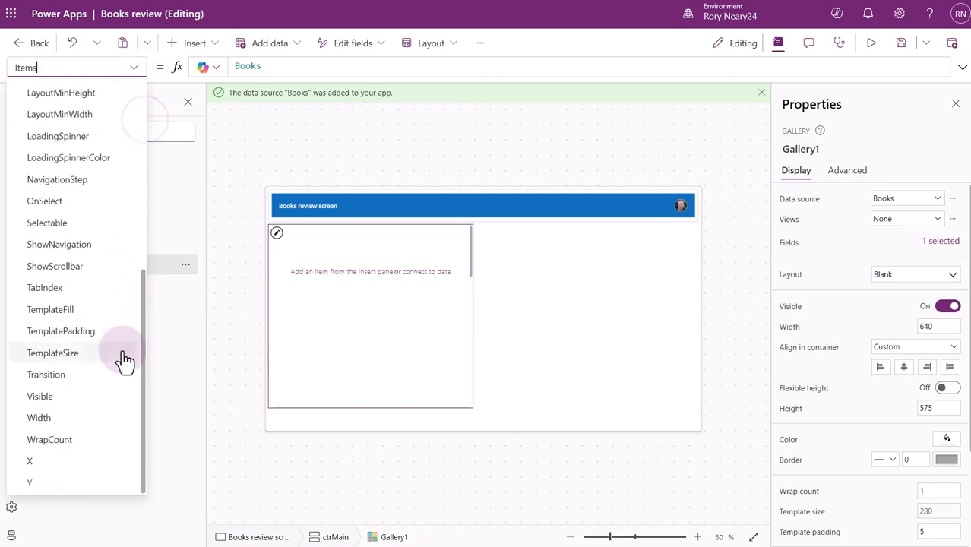
left_click(47, 419)
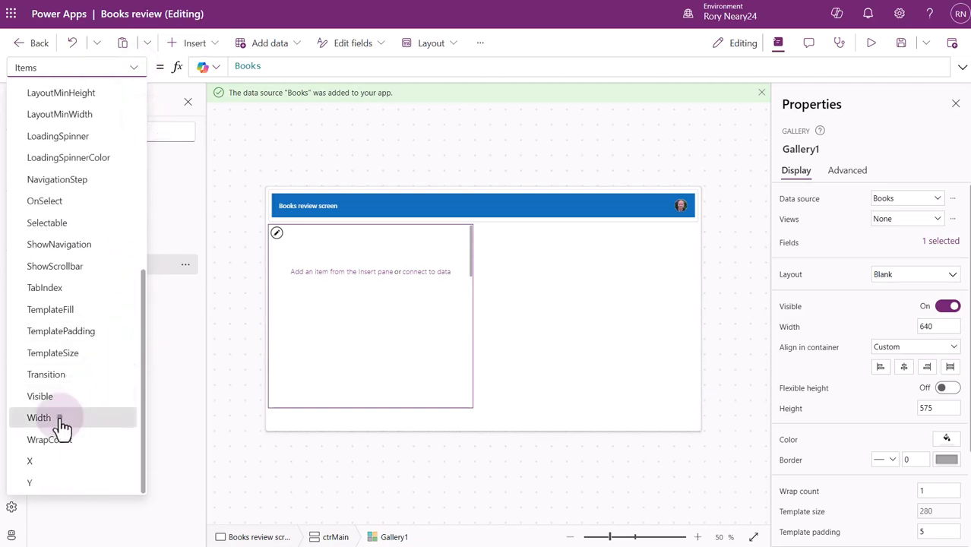
left_click(280, 68)
key("ctrl+a")
type("par")
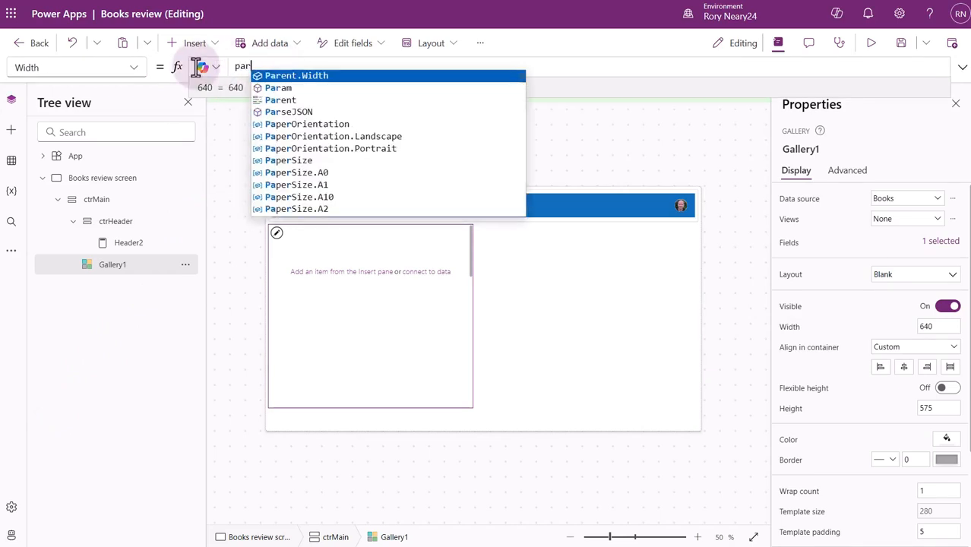
key("Tab")
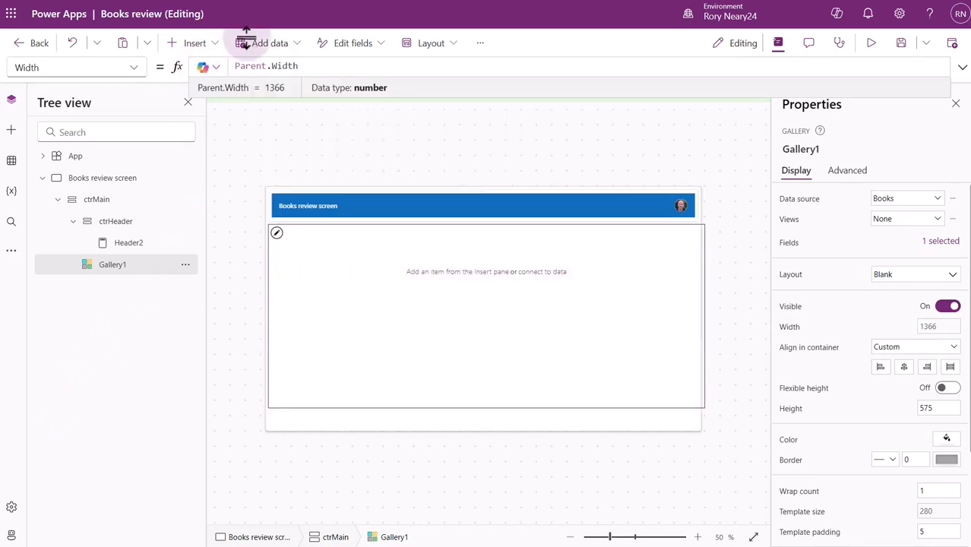
type("-20")
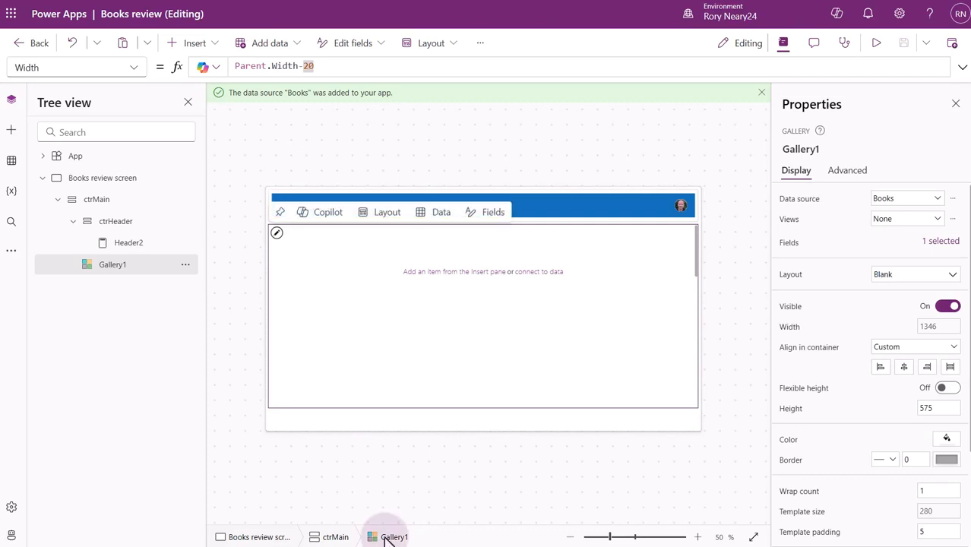
Step: Insert a horizontal container inside the gallery's template
left_click(197, 44)
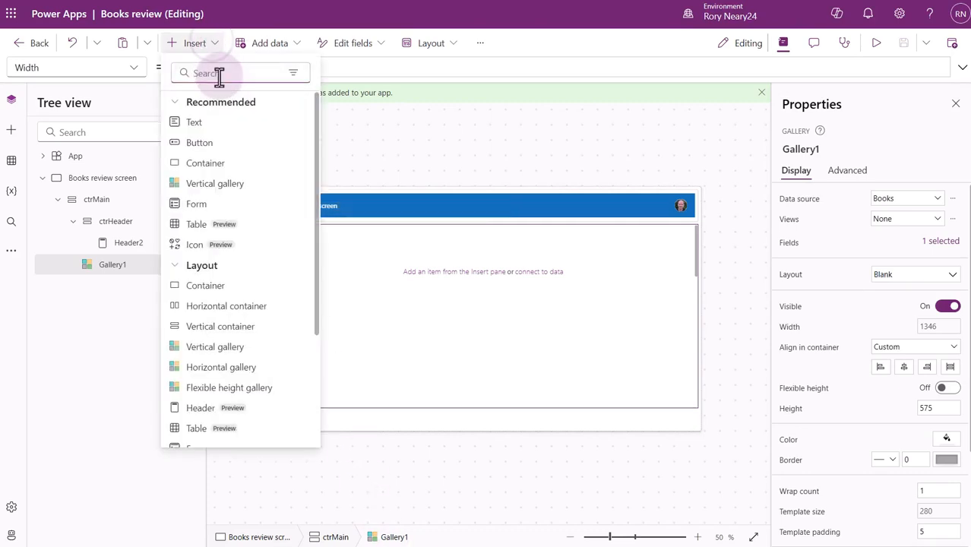
type("con")
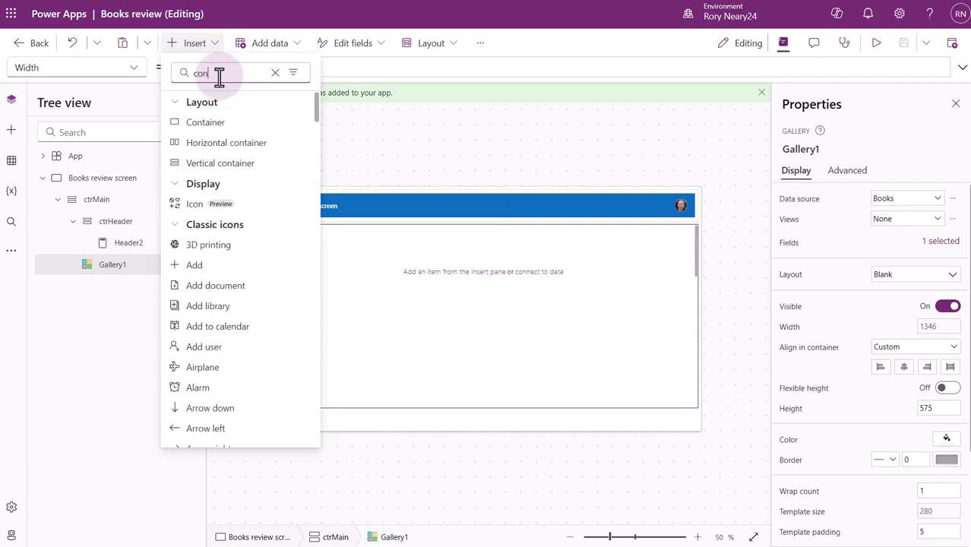
left_click_drag(229, 144, 450, 248)
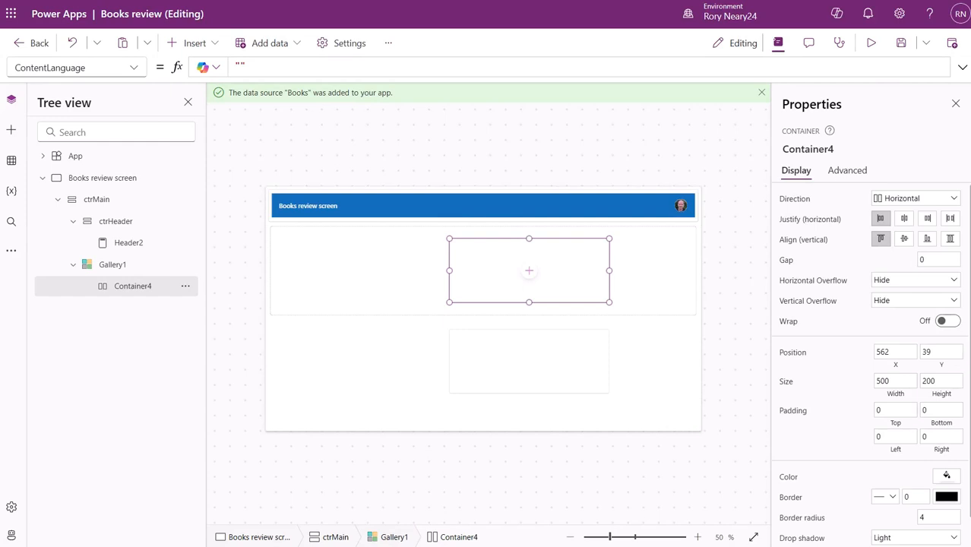
Step: Stretch the horizontal container to the template's upper-left corner at X 0, Y 0, about 1062 wide and 239 high
scroll(870, 364, "down", 1)
left_click_drag(563, 269, 437, 248)
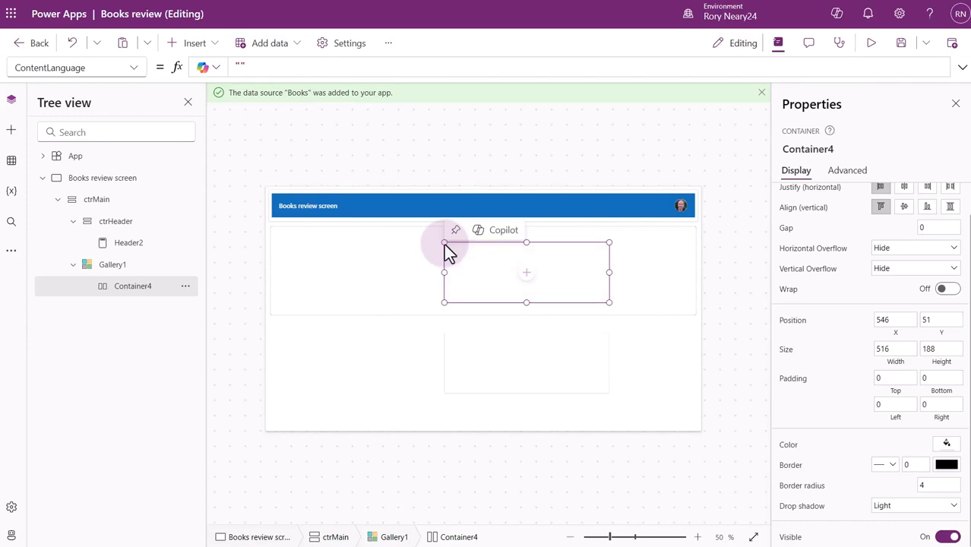
left_click_drag(377, 229, 266, 228)
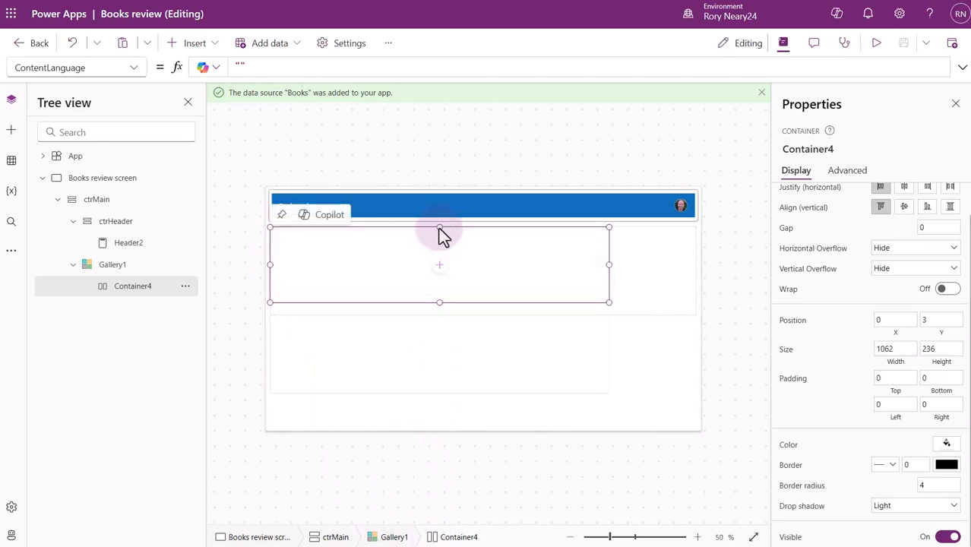
left_click_drag(439, 227, 439, 212)
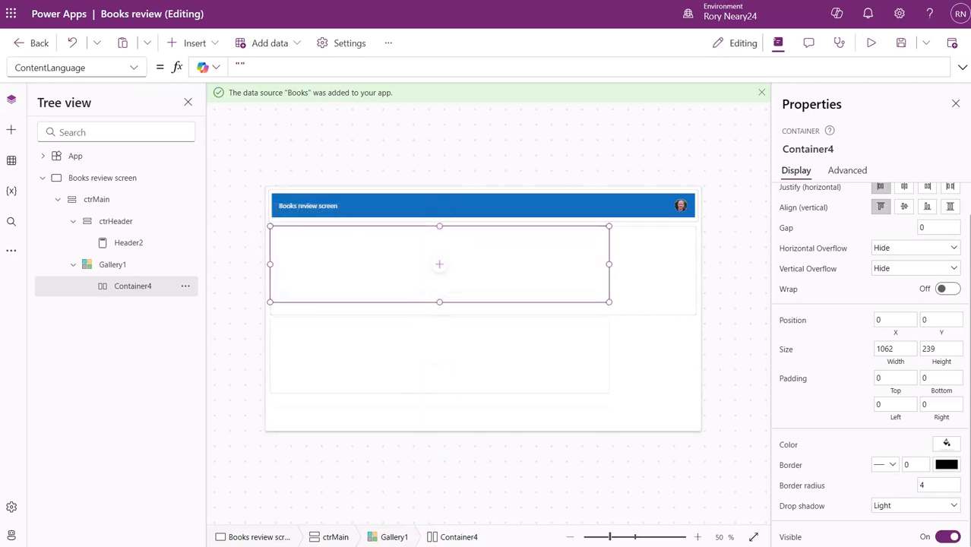
Step: Set the Width property of the gallery's horizontal container to Parent.Width-10
left_click(134, 69)
left_click_drag(143, 134, 111, 380)
left_click(64, 441)
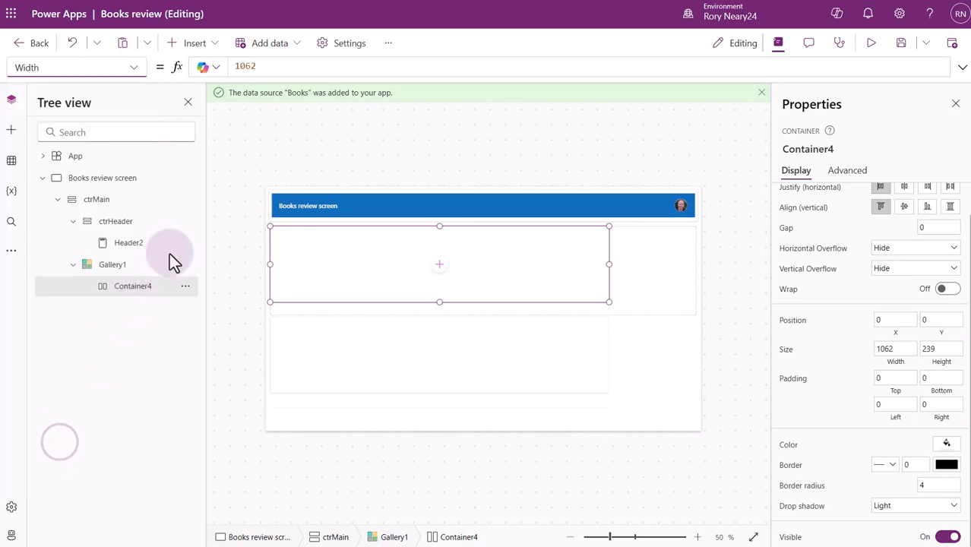
left_click_drag(278, 63, 206, 47)
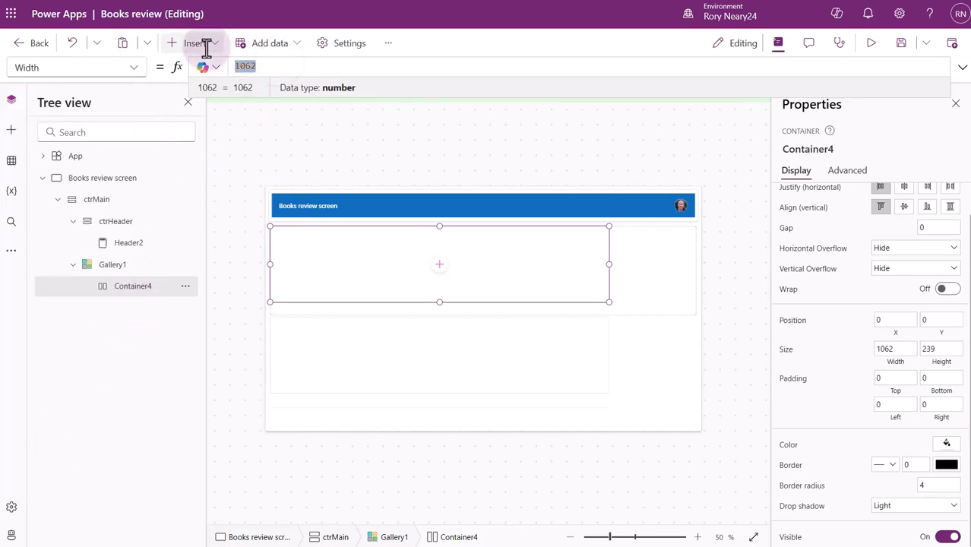
type("par")
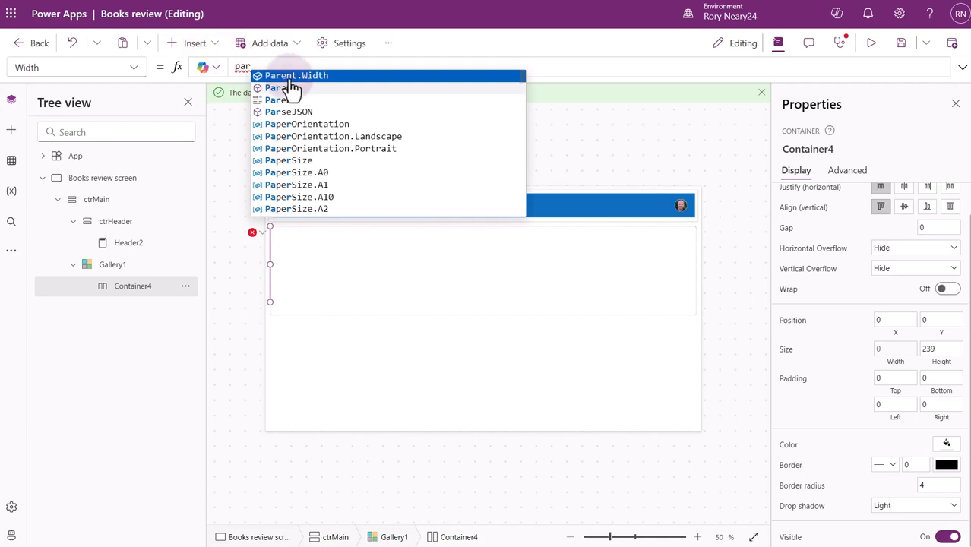
left_click(290, 76)
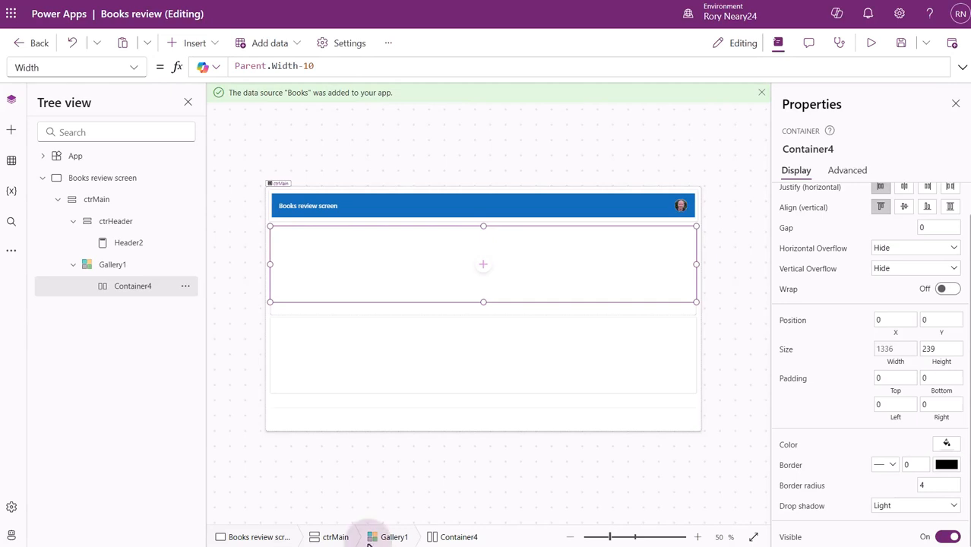
Step: Set the Height property of the gallery's horizontal container to Gallery1.TemplateHeight
left_click(135, 68)
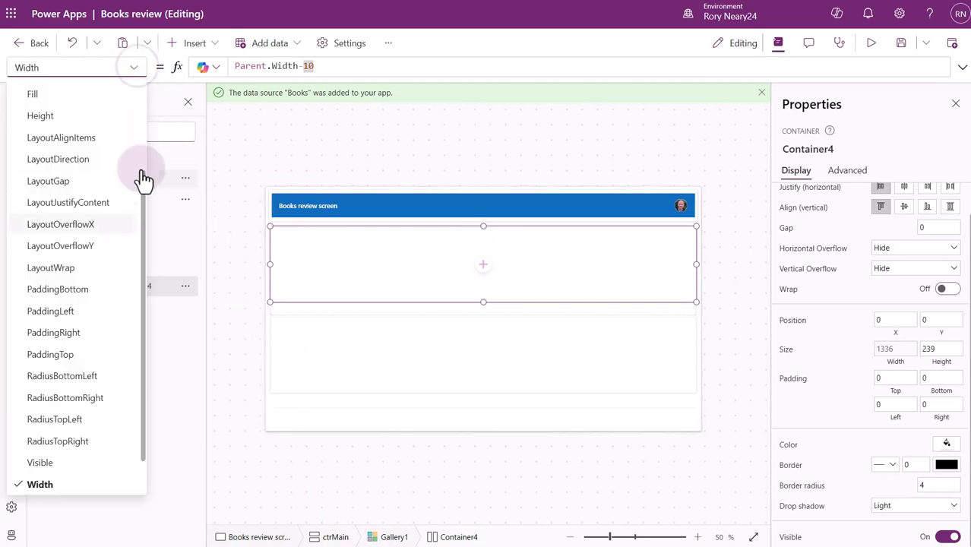
left_click_drag(142, 205, 143, 185)
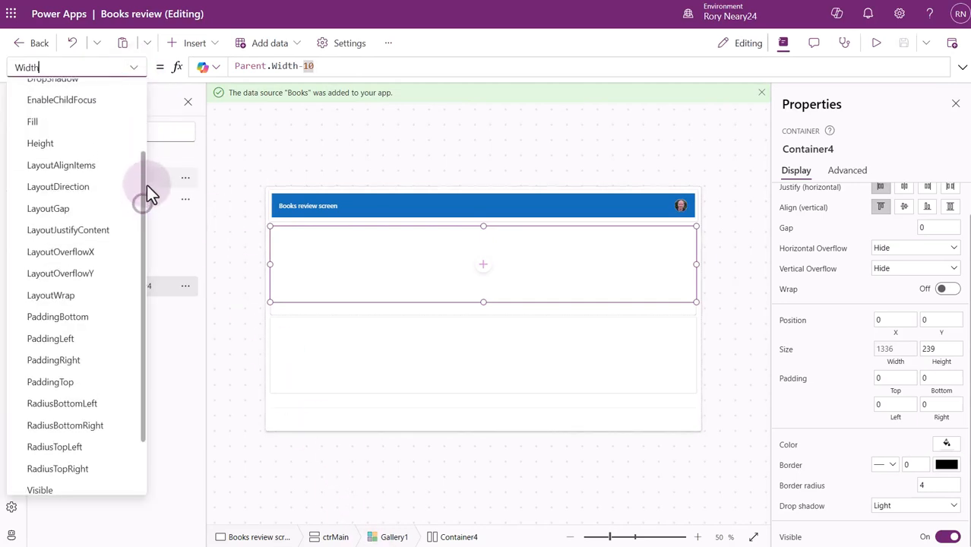
left_click(99, 143)
double_click(241, 66)
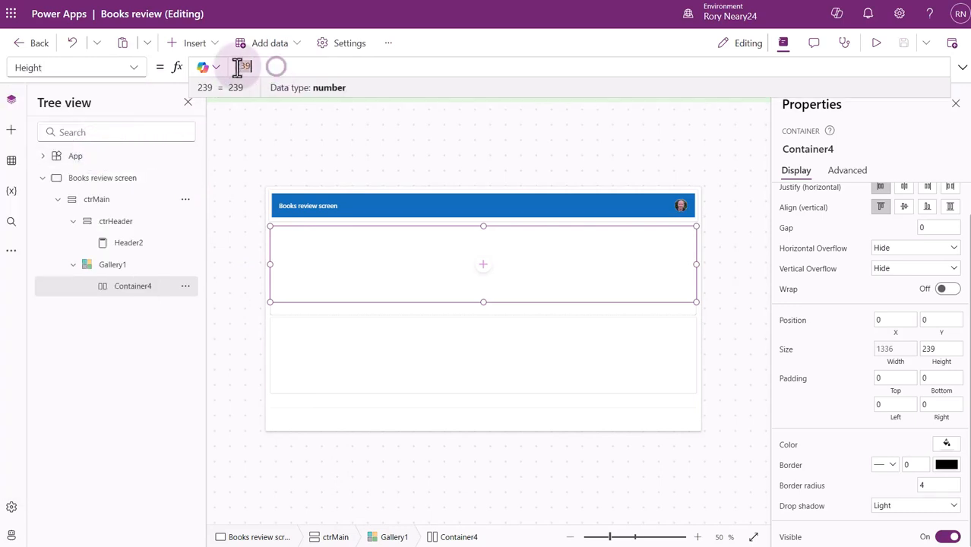
type("galler")
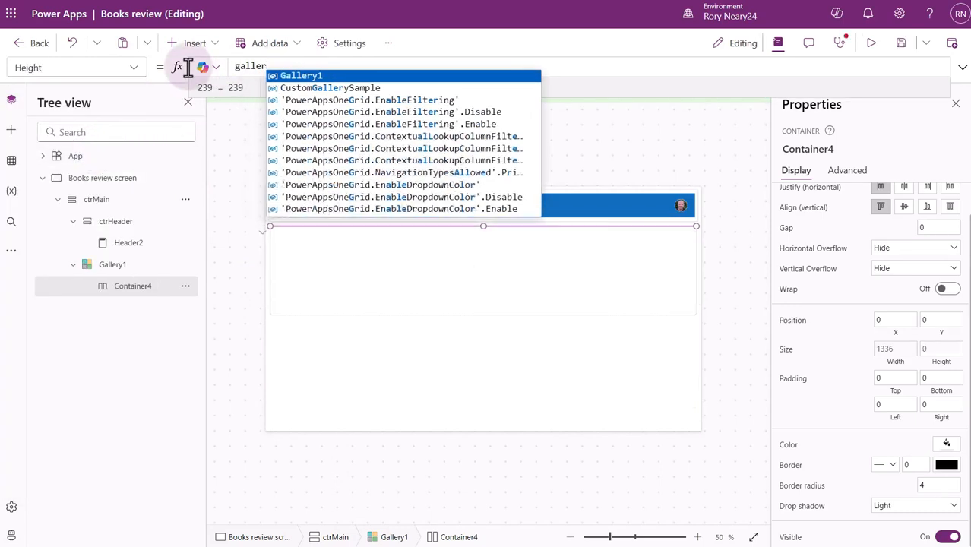
key("Tab")
type(".t")
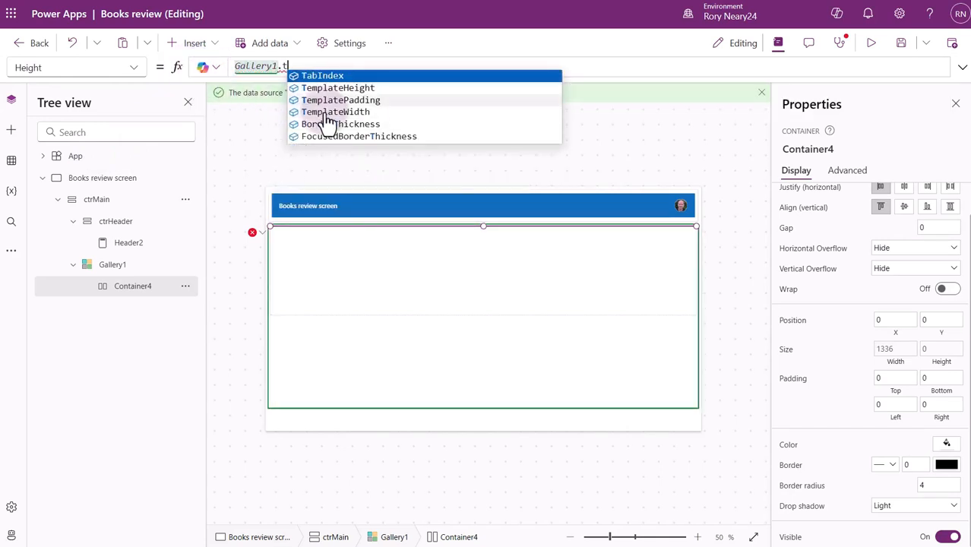
left_click(324, 87)
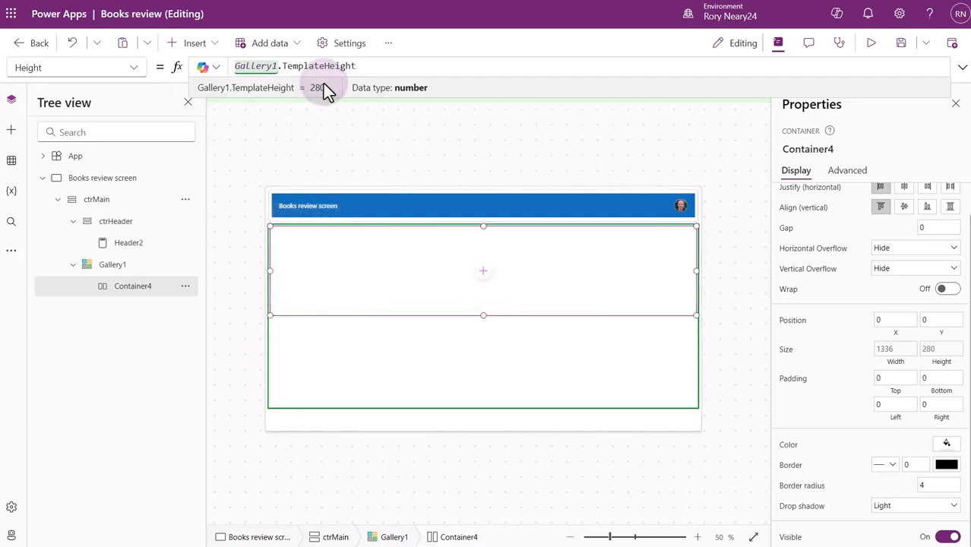
key("Return")
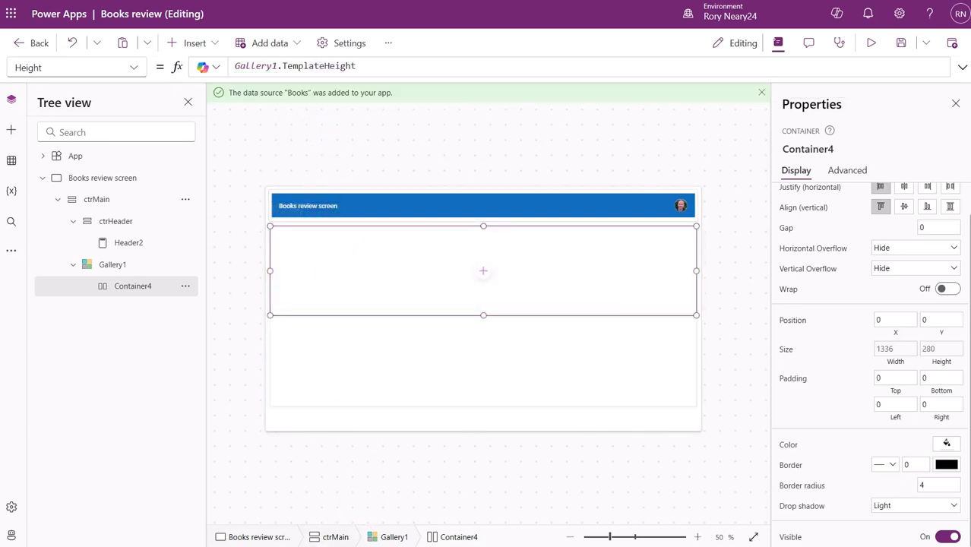
Step: Replace the formula of the gallery's TemplateSize property with 60
left_click(123, 264)
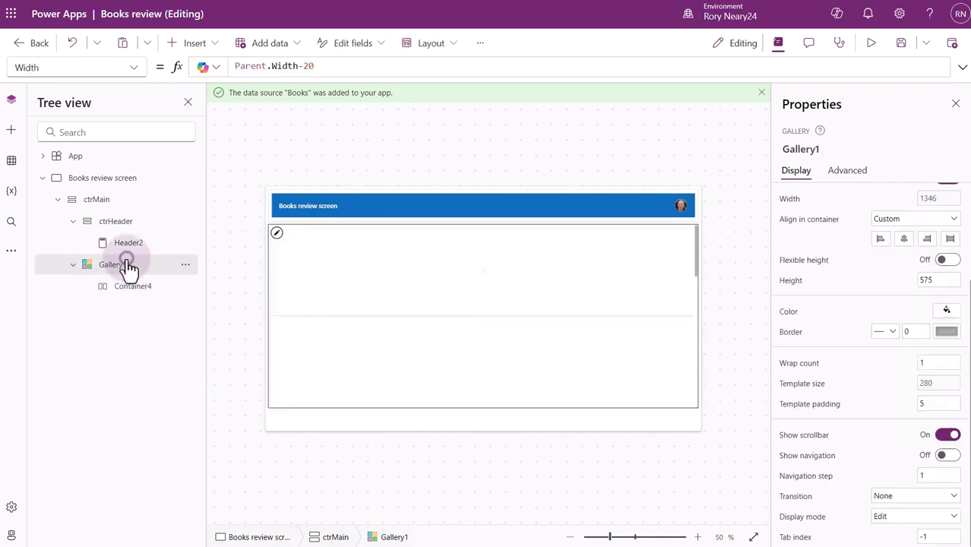
left_click(133, 69)
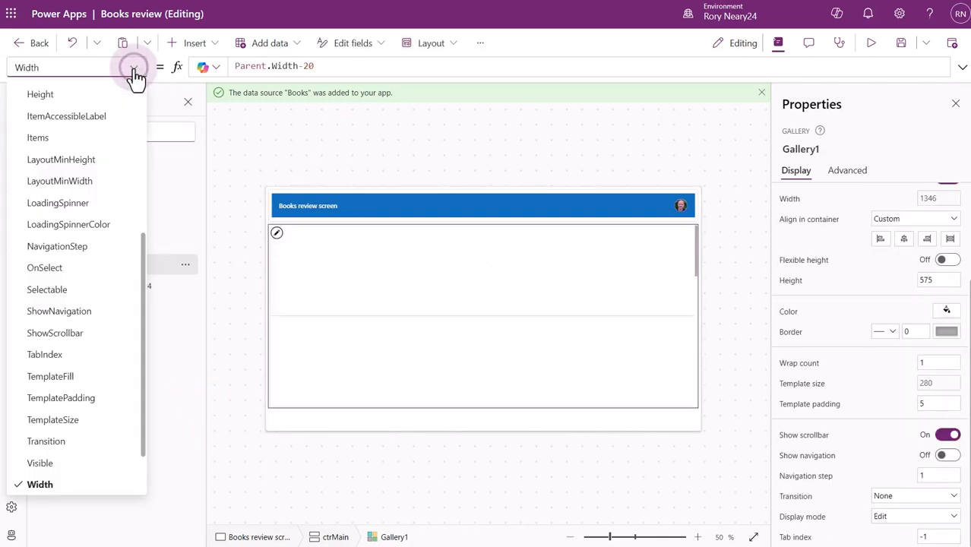
left_click(81, 419)
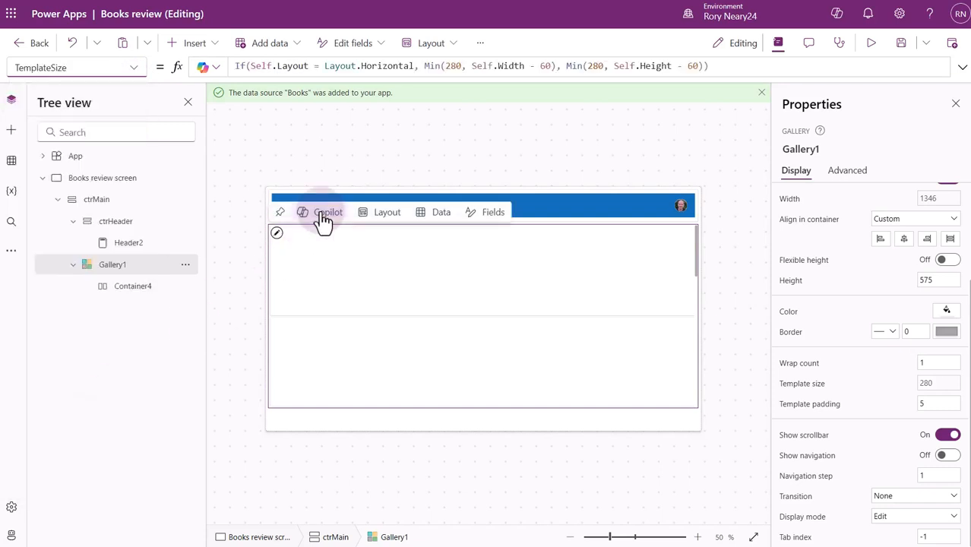
left_click(734, 64)
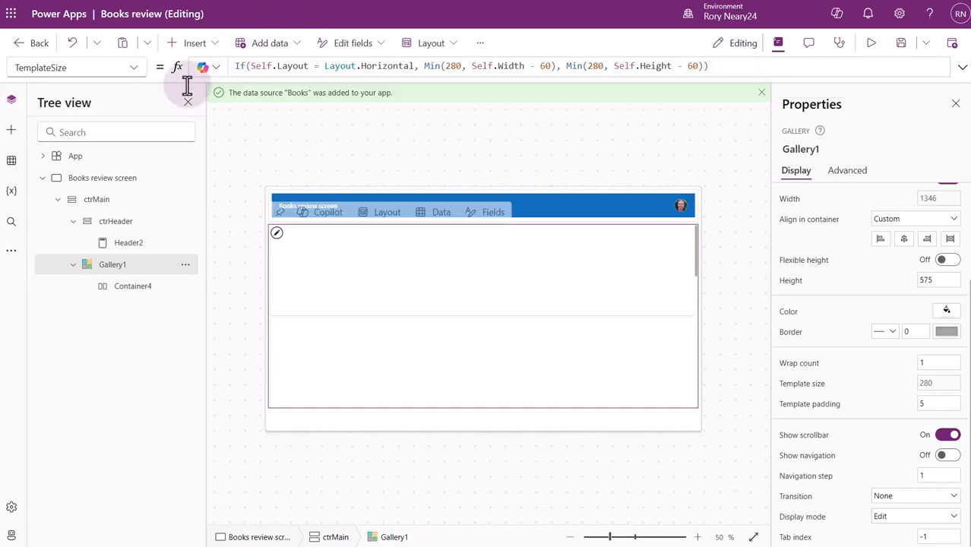
key("ctrl+a")
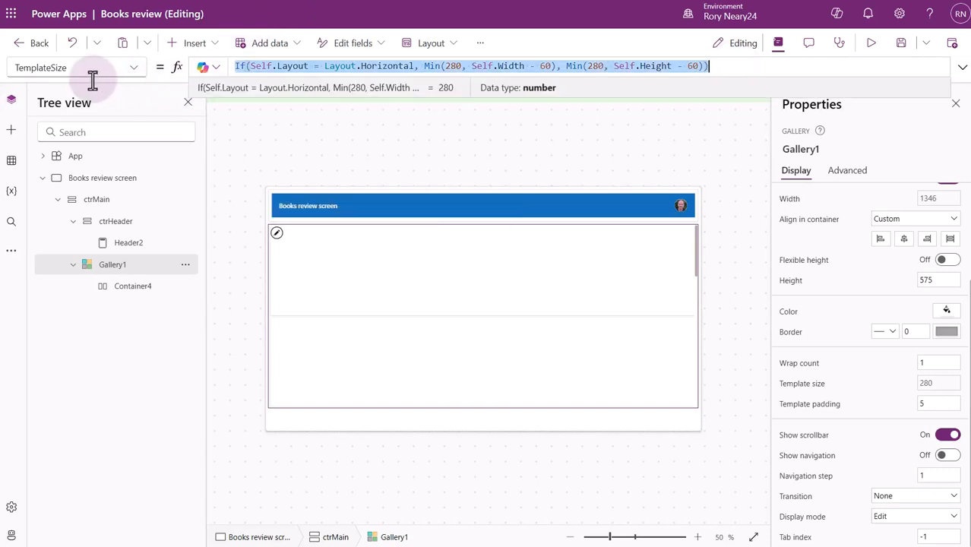
type("60")
key("Return")
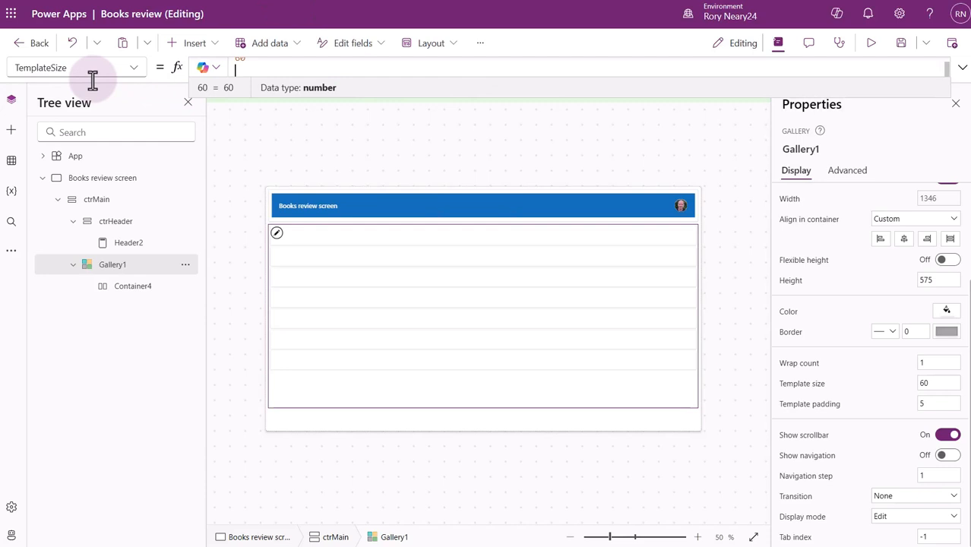
left_click(261, 453)
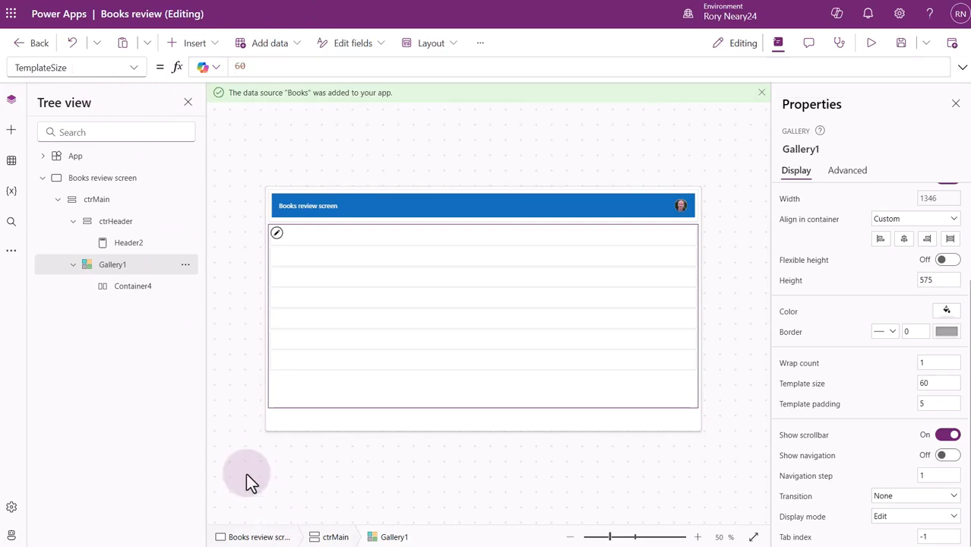
Step: Insert an image control inside the gallery's horizontal container
left_click(149, 288)
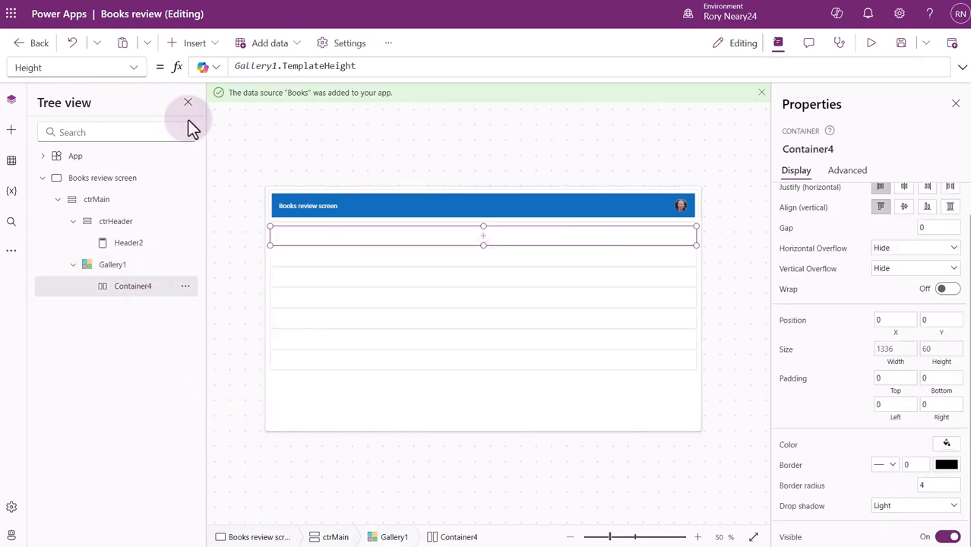
left_click(209, 44)
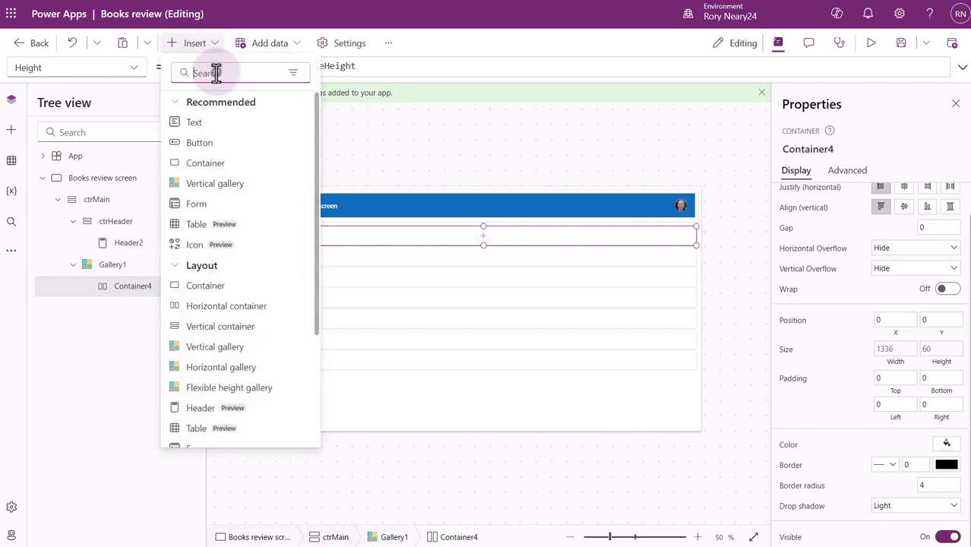
type("im")
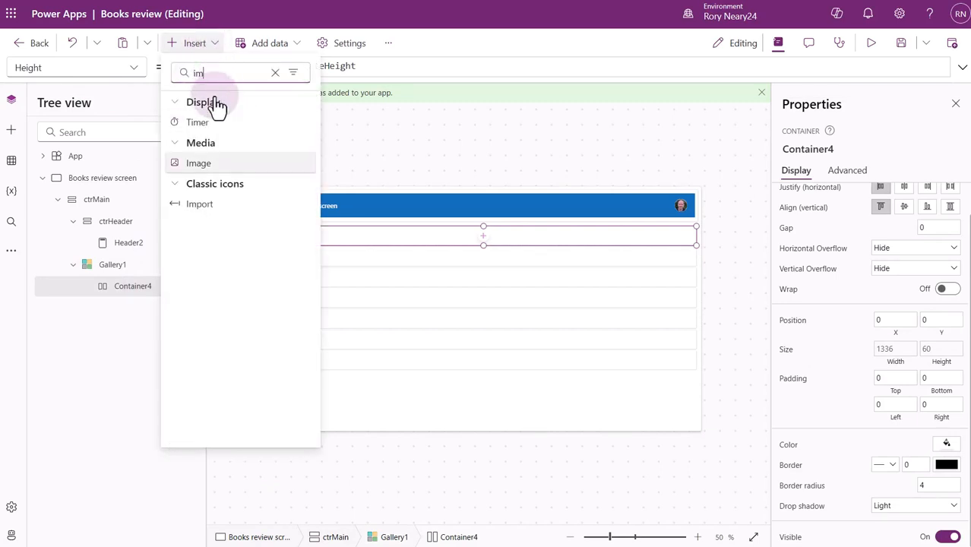
left_click(208, 164)
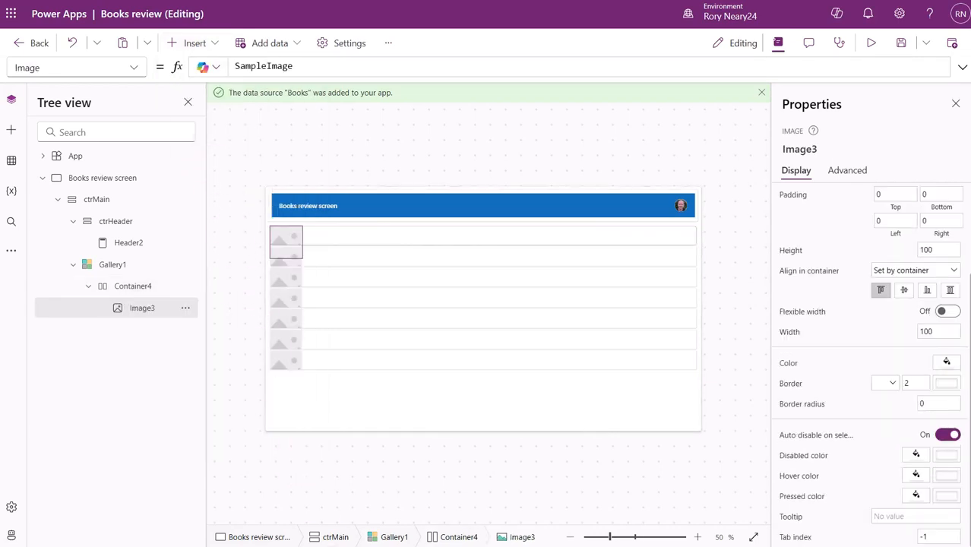
Step: Set the Height property of the image in the gallery to Parent.Height-10
left_click(792, 250)
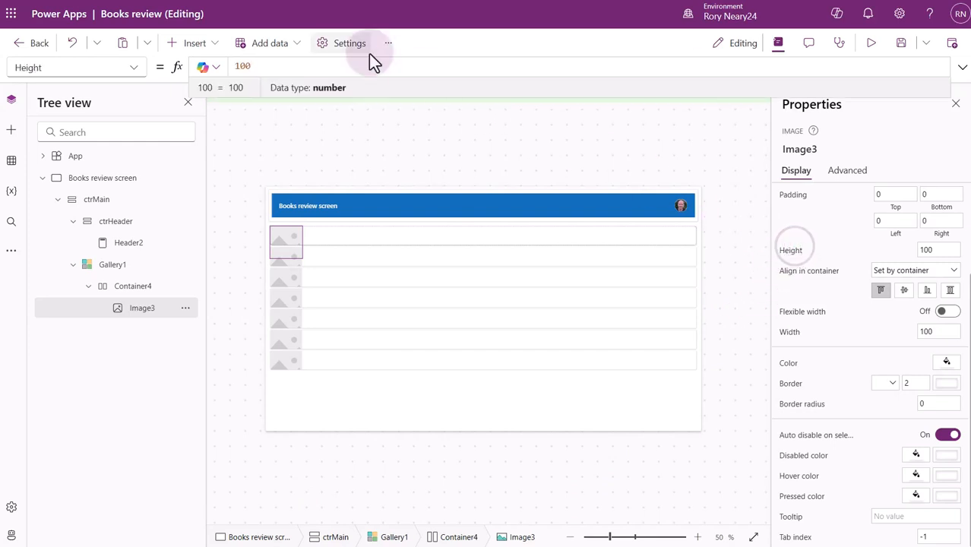
key("ctrl+a")
type("pare")
left_click(348, 79)
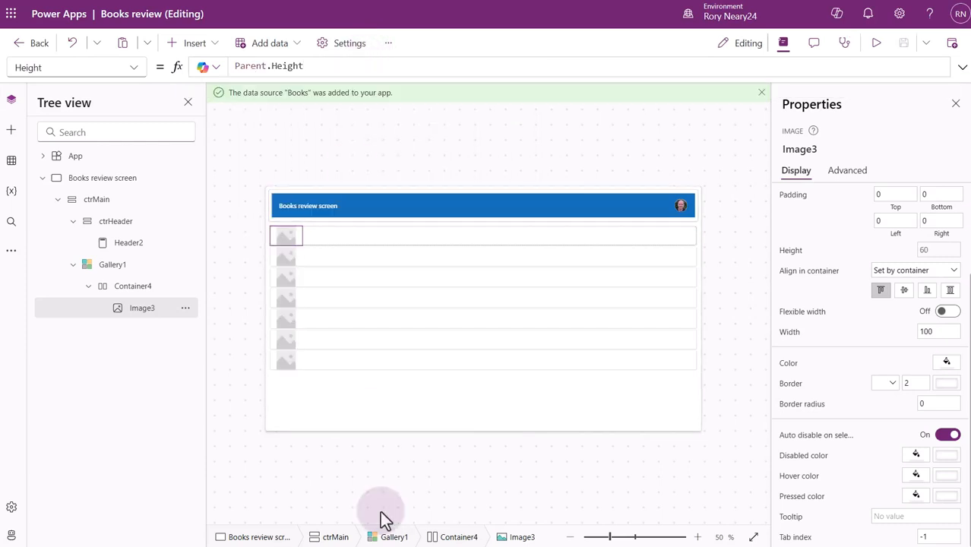
left_click(376, 67)
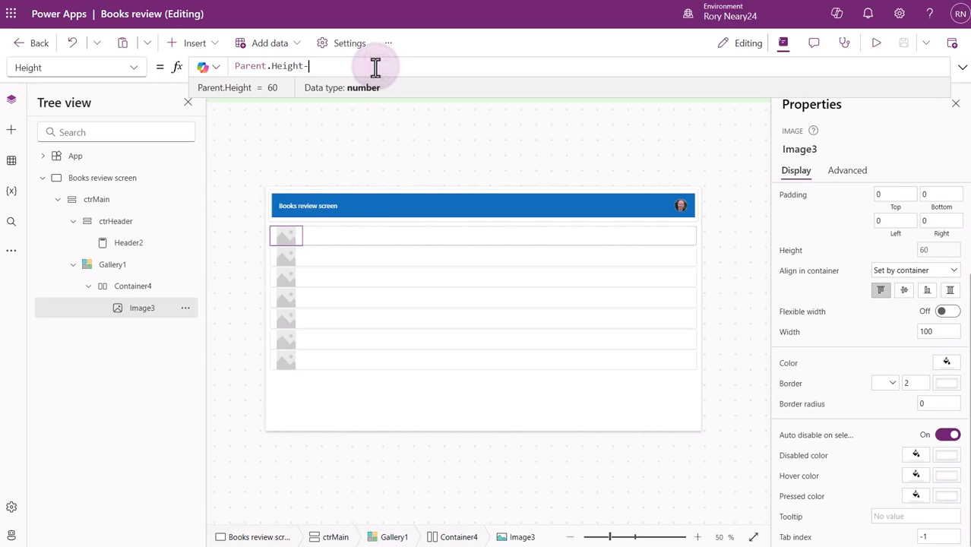
type("-10")
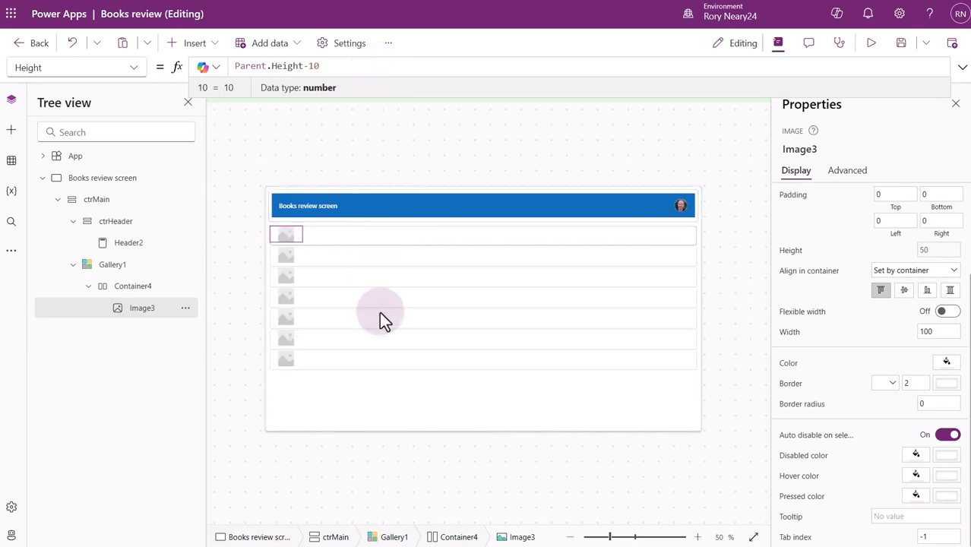
key("Return")
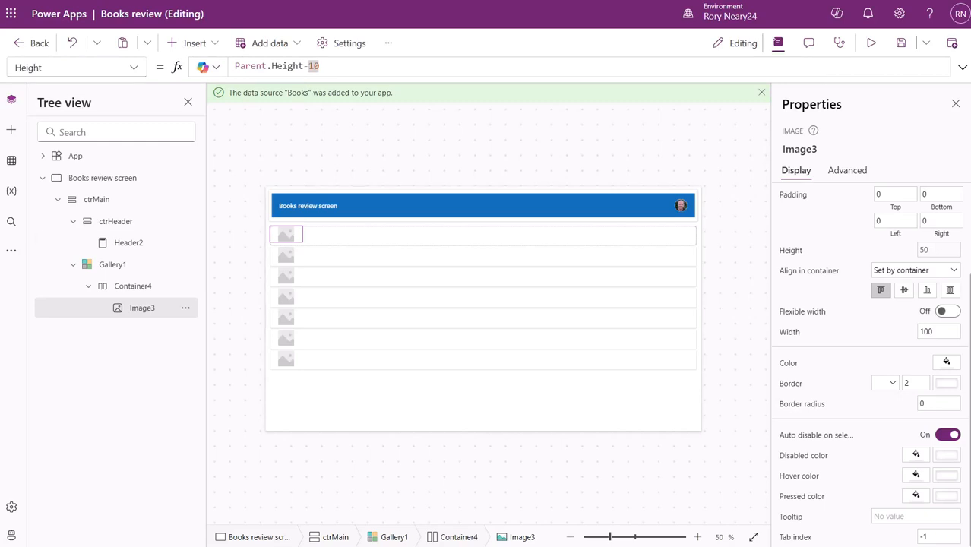
Step: Set the Image property of the gallery's image control to ThisItem.BookImage in place of the sample image
left_click(134, 66)
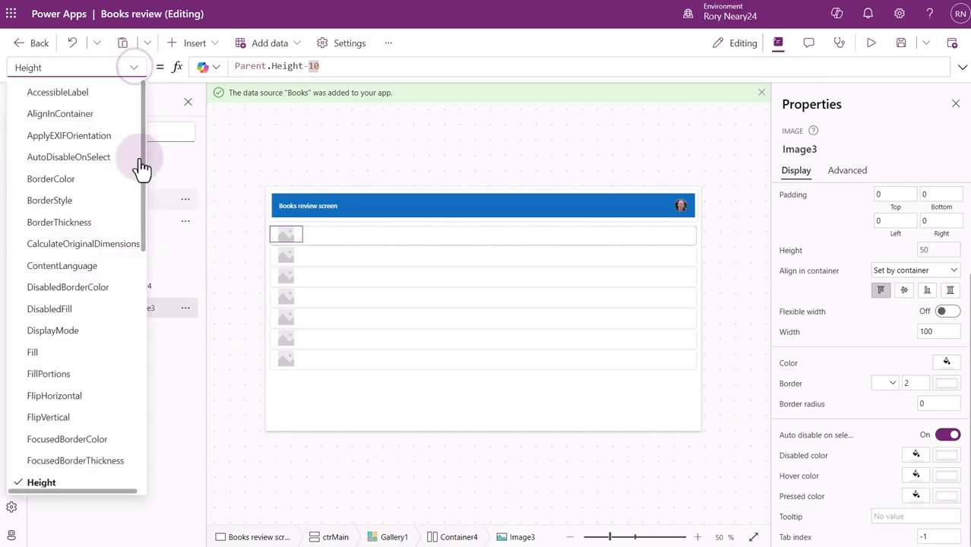
left_click_drag(142, 196, 147, 300)
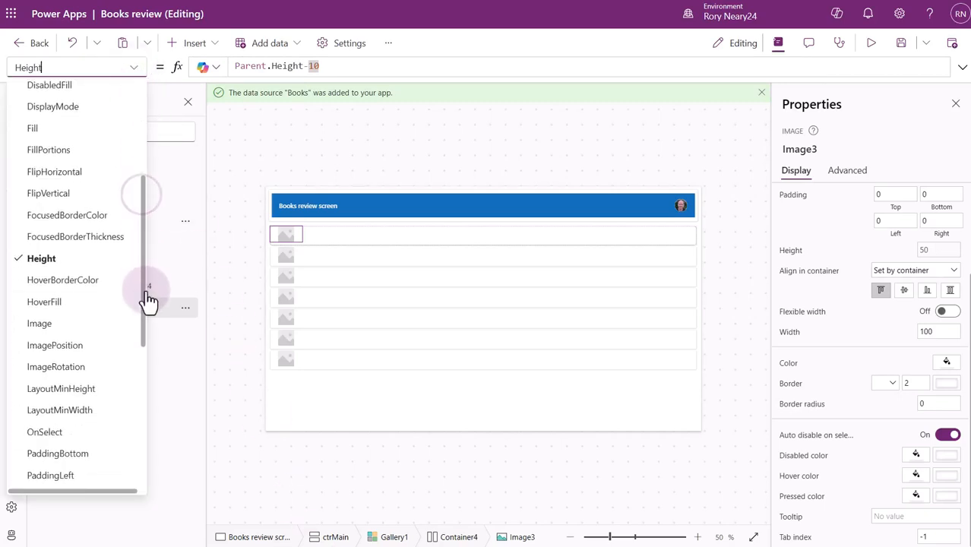
left_click(68, 328)
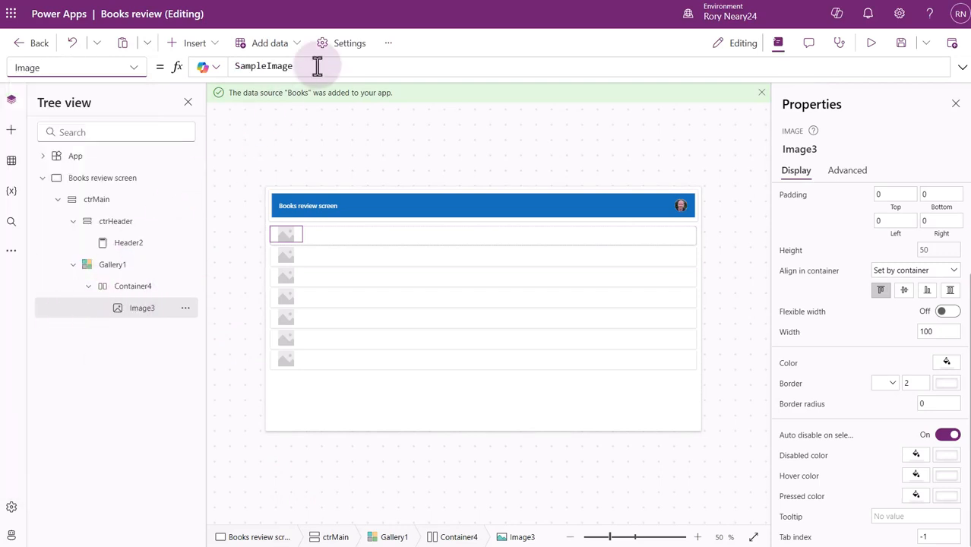
left_click_drag(317, 66, 145, 67)
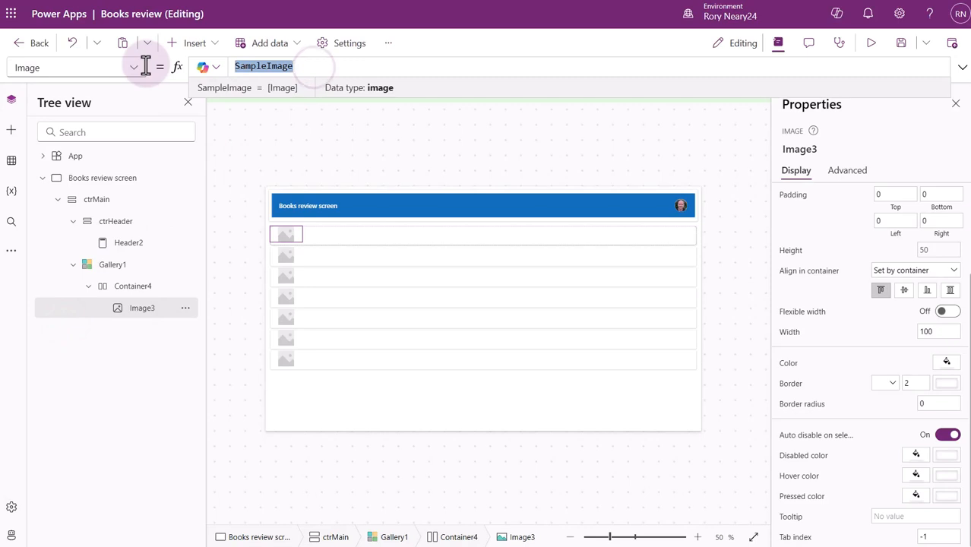
type("ThisItem")
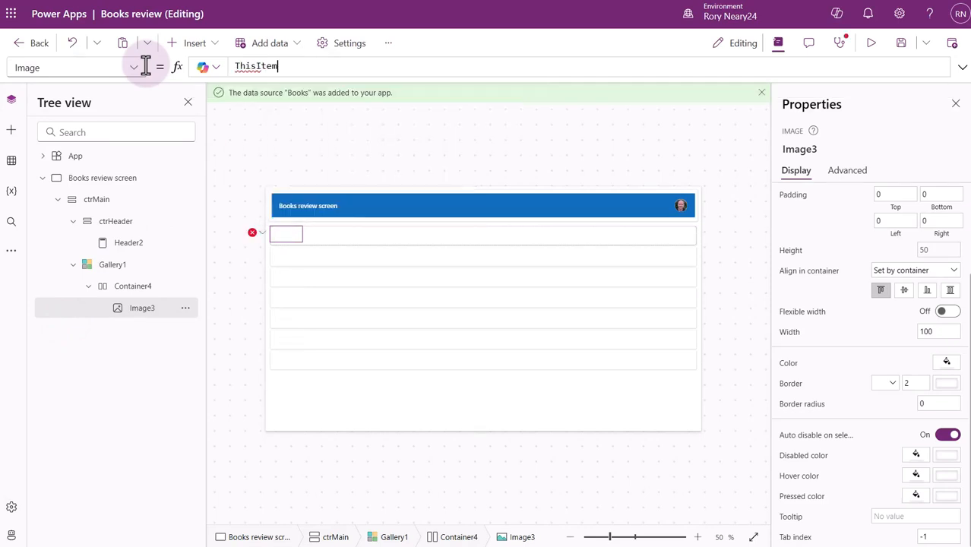
type(".im")
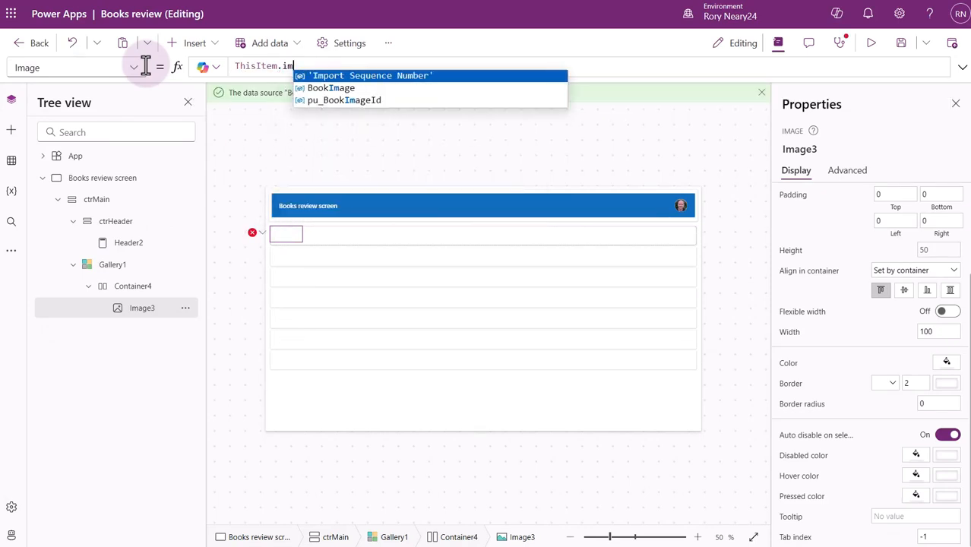
left_click(314, 88)
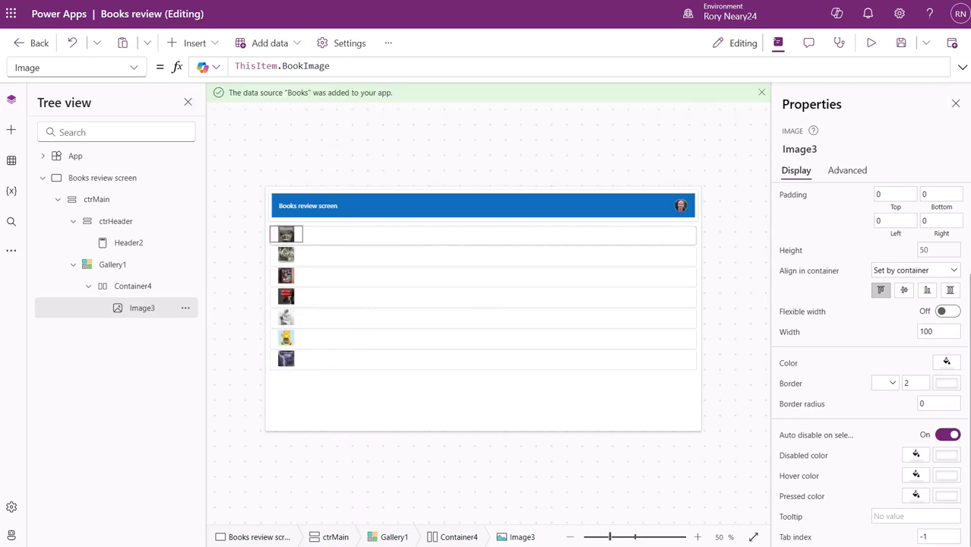
Step: Insert a text control beside the image in the gallery's horizontal container
left_click(142, 288)
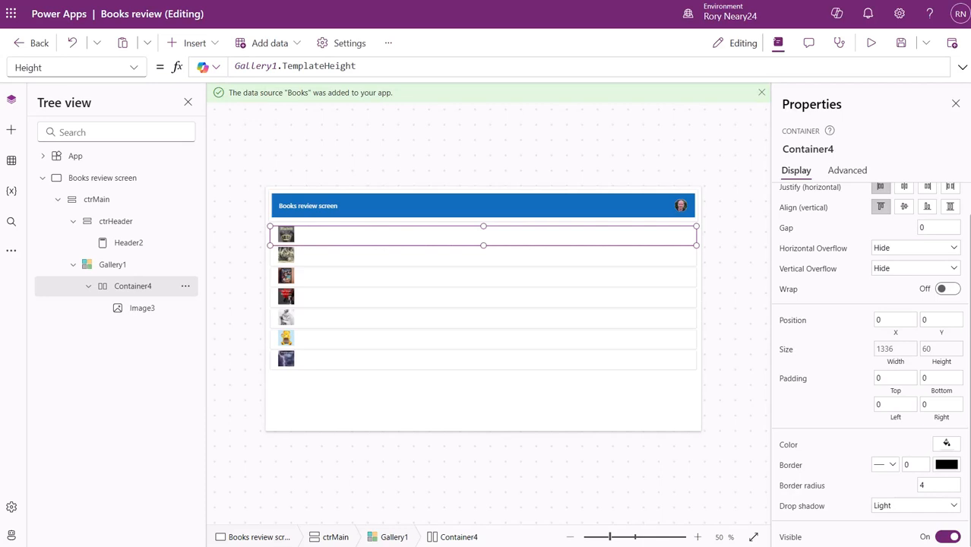
left_click(211, 47)
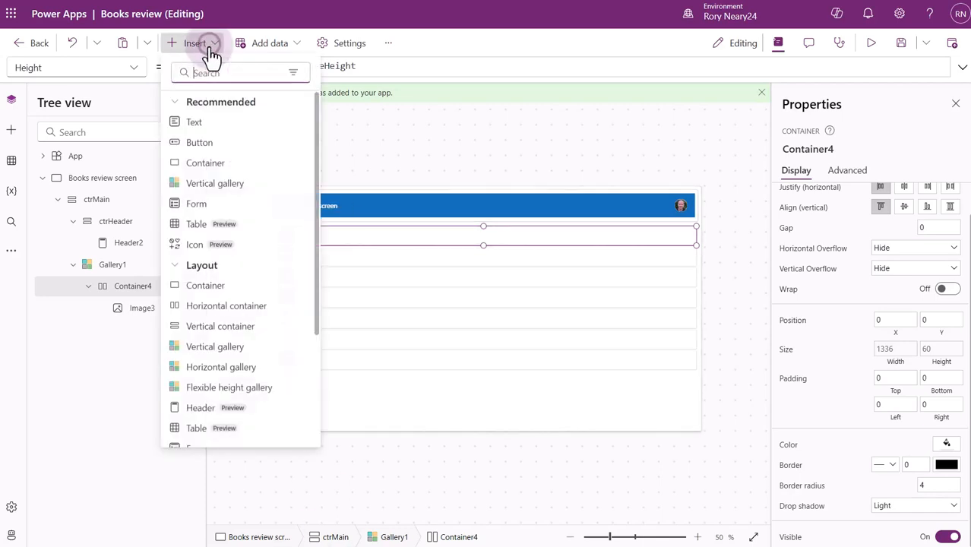
left_click(207, 129)
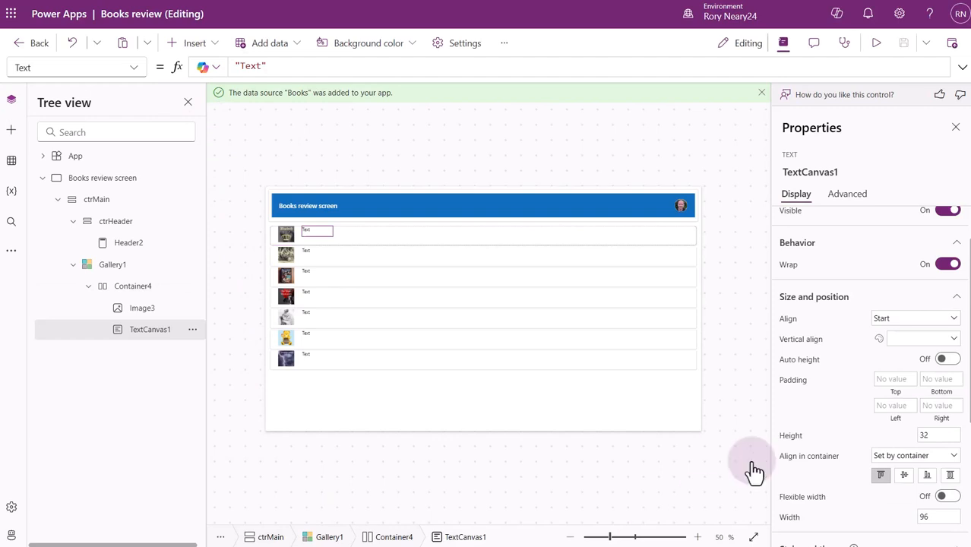
Step: Set the gallery text control's font size to 25 and turn on its flexible width
scroll(875, 368, "down", 3)
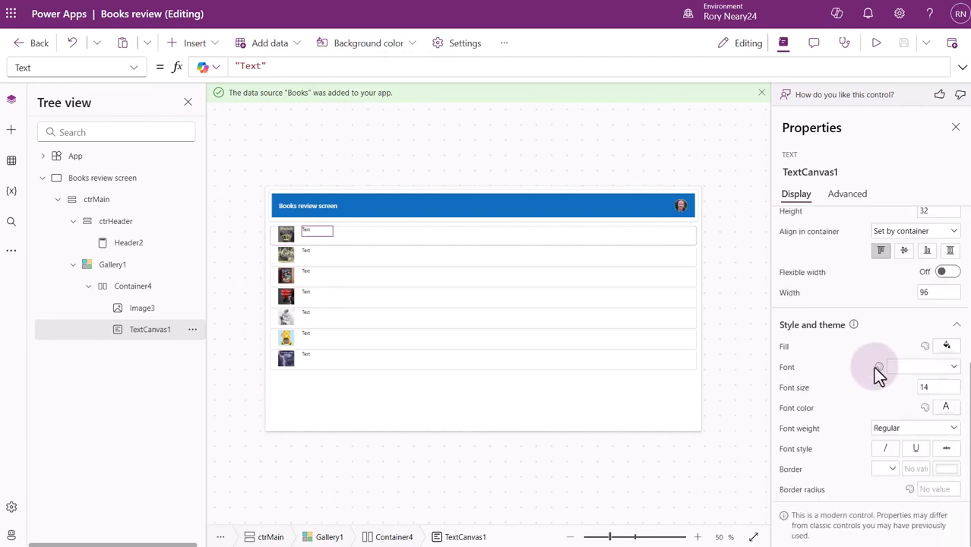
left_click(936, 388)
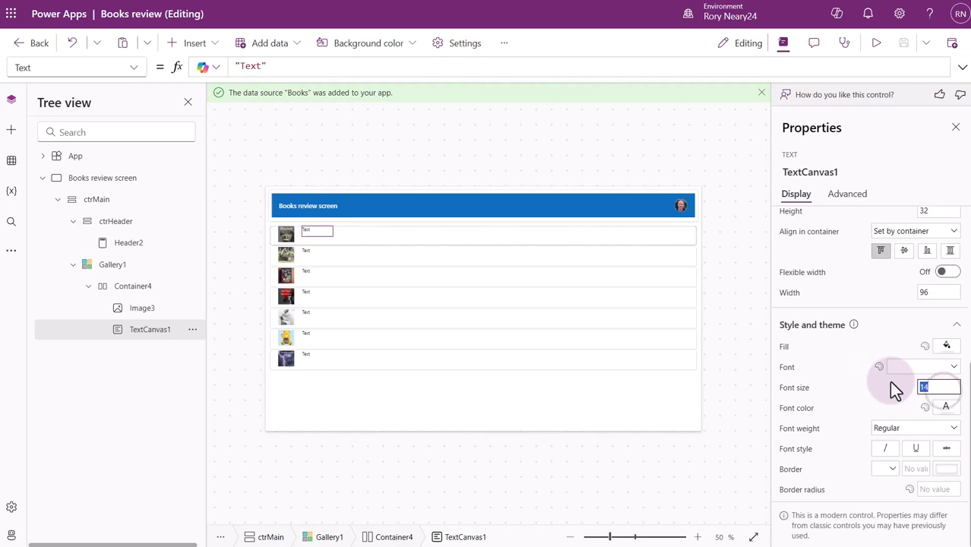
type("25")
key("Return")
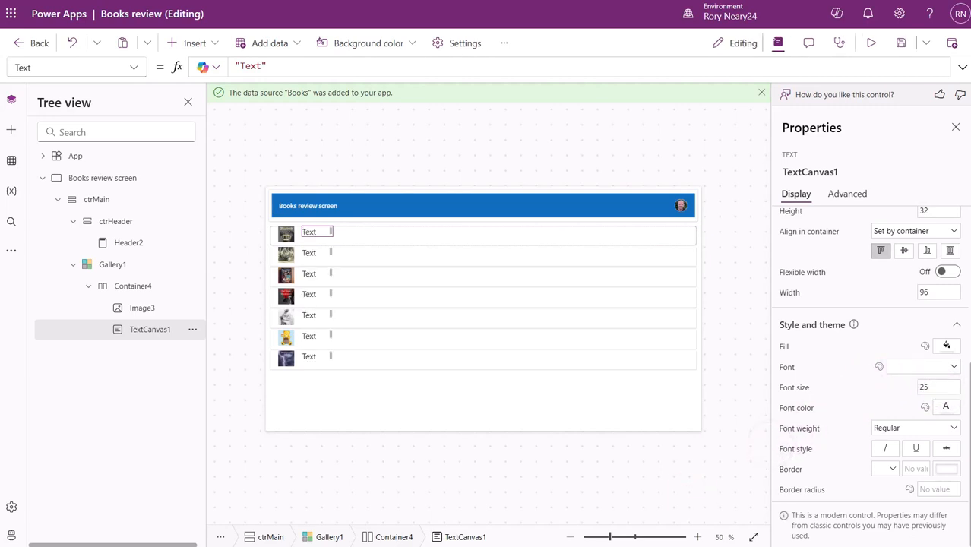
left_click(947, 274)
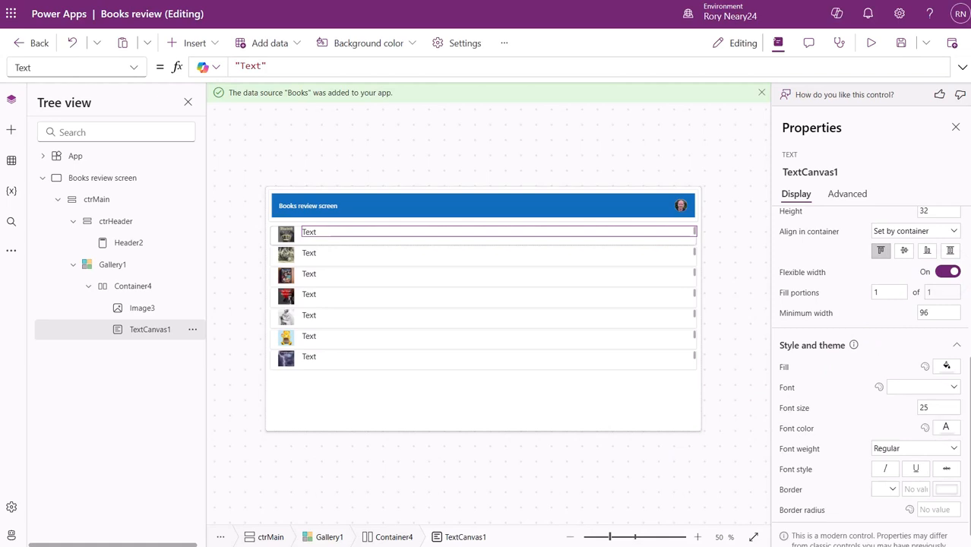
Step: Set the Text property of the gallery's text control to ThisItem.BookName
triple_click(283, 68)
type("thisi")
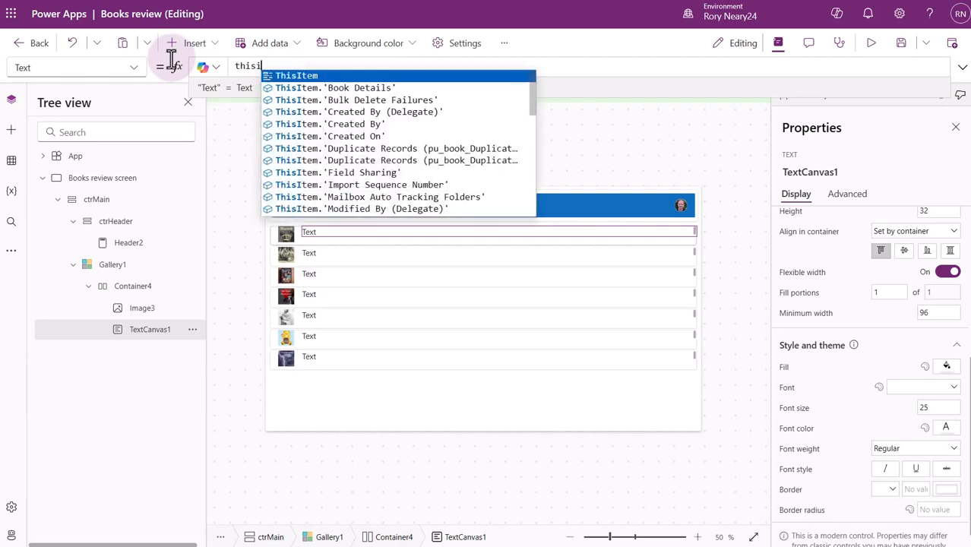
left_click(281, 75)
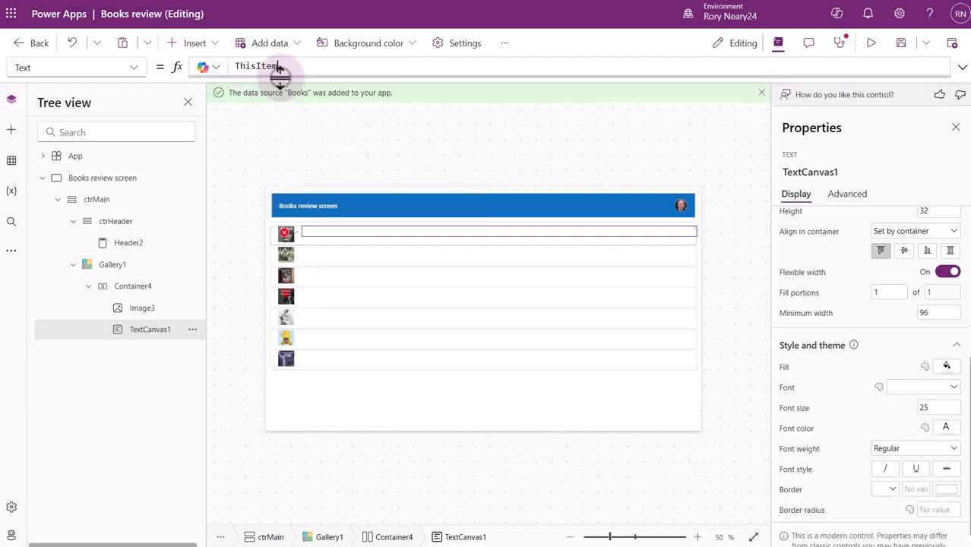
type(".bo")
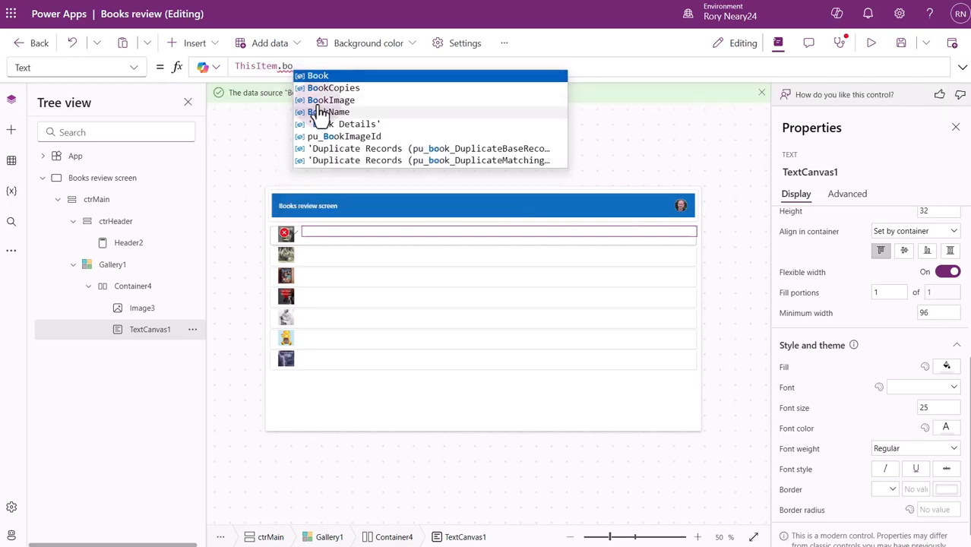
left_click(319, 113)
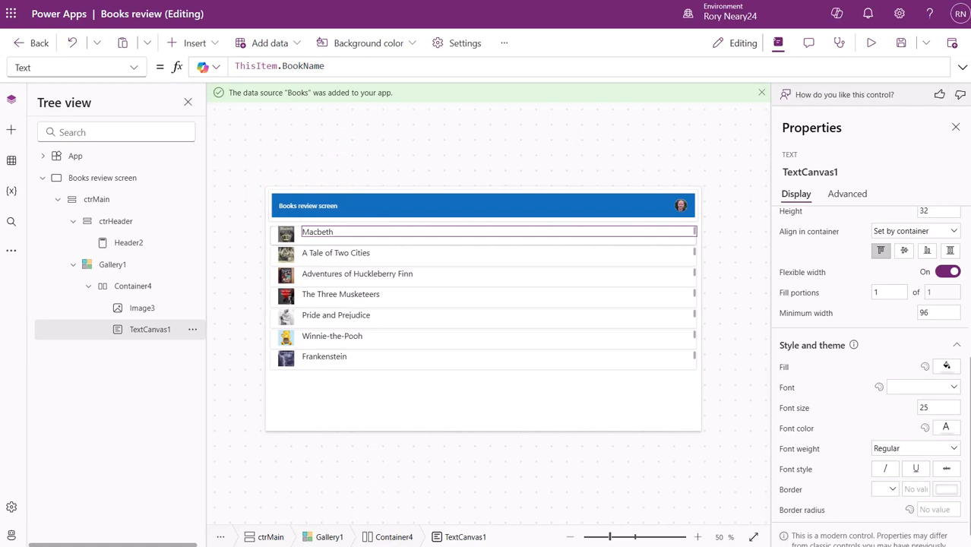
Step: Set the Height property of the gallery's text control to Parent.Height-10
left_click(790, 212)
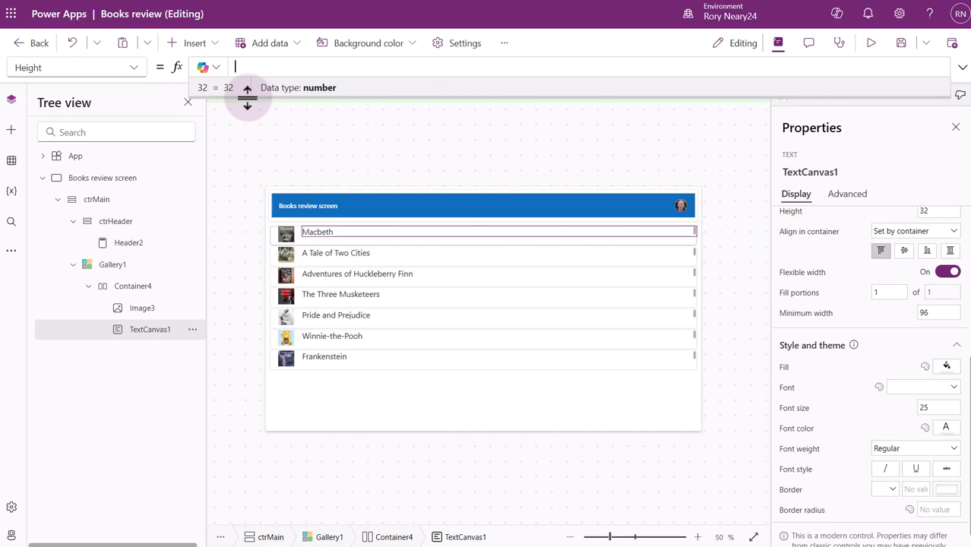
type("pare")
left_click(297, 76)
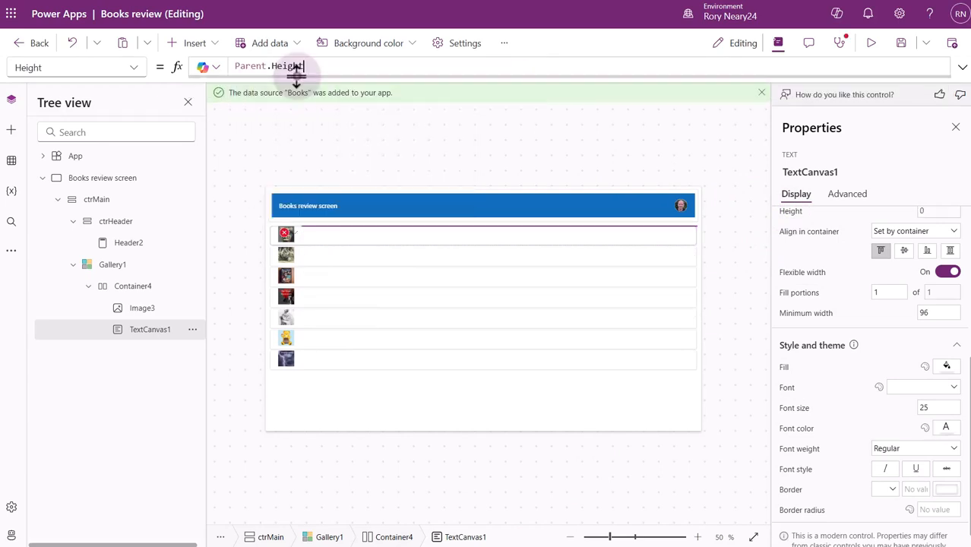
type("-10")
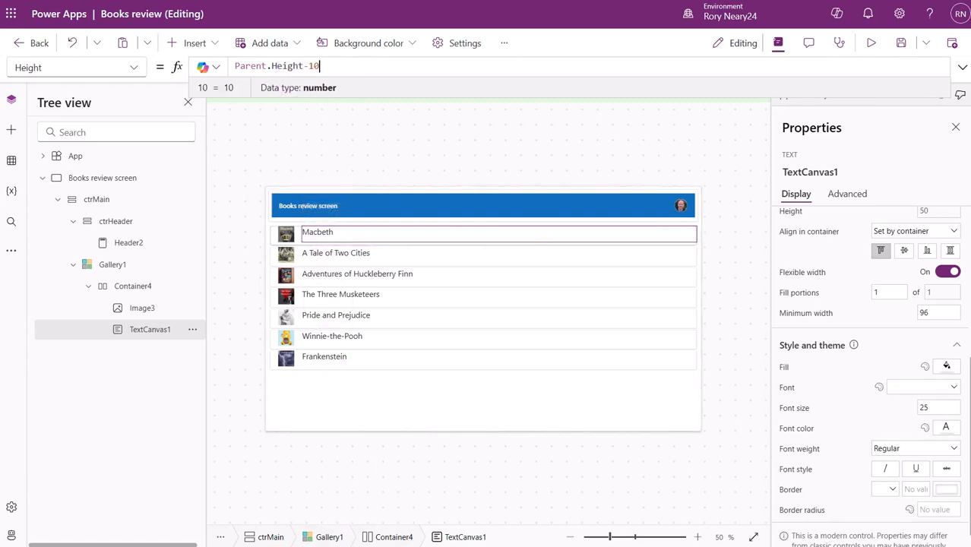
key("Return")
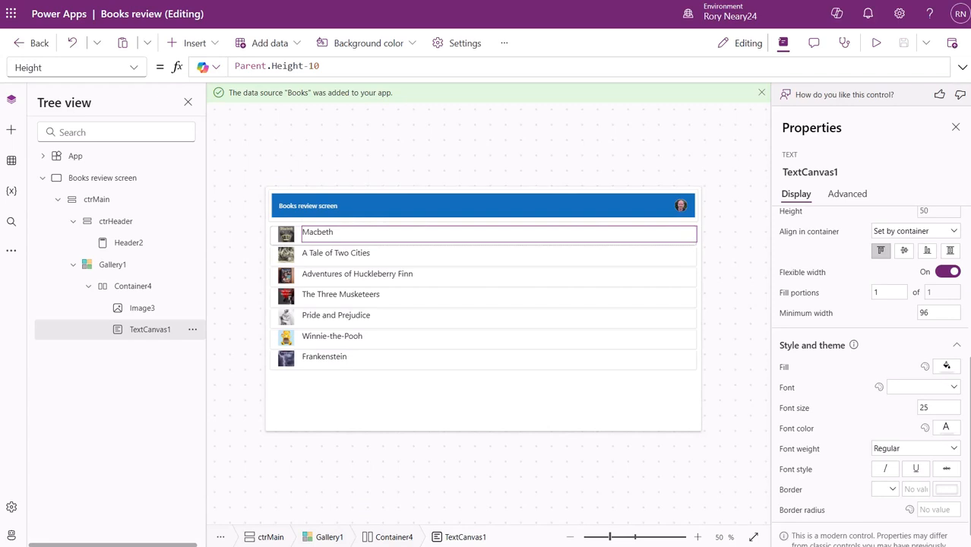
Step: Insert a button after the book name in the gallery's horizontal container and align it to the vertical middle
left_click(207, 43)
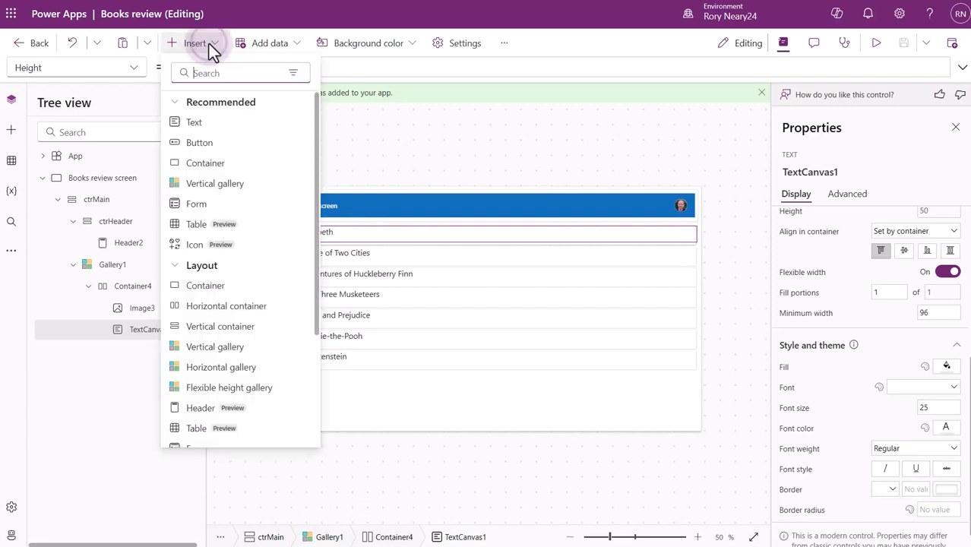
left_click(211, 148)
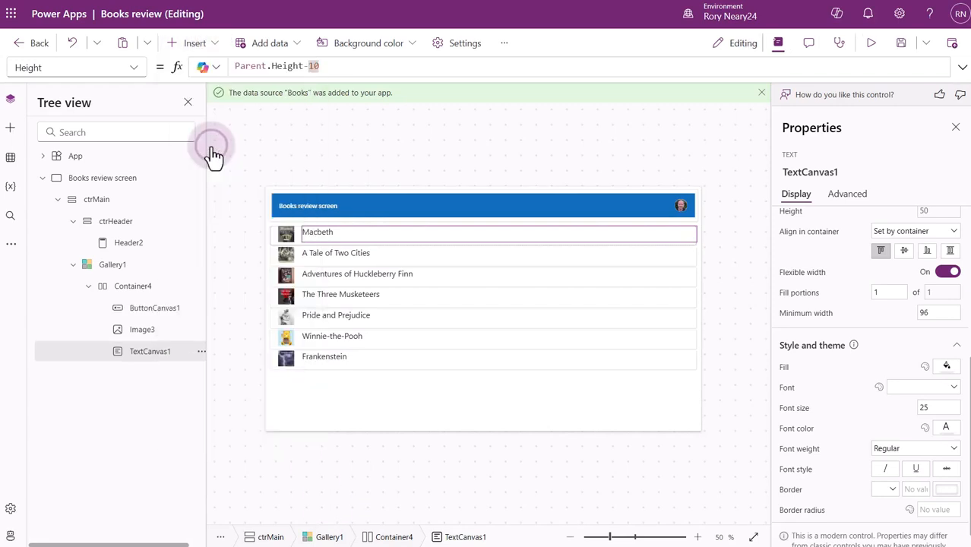
left_click(905, 252)
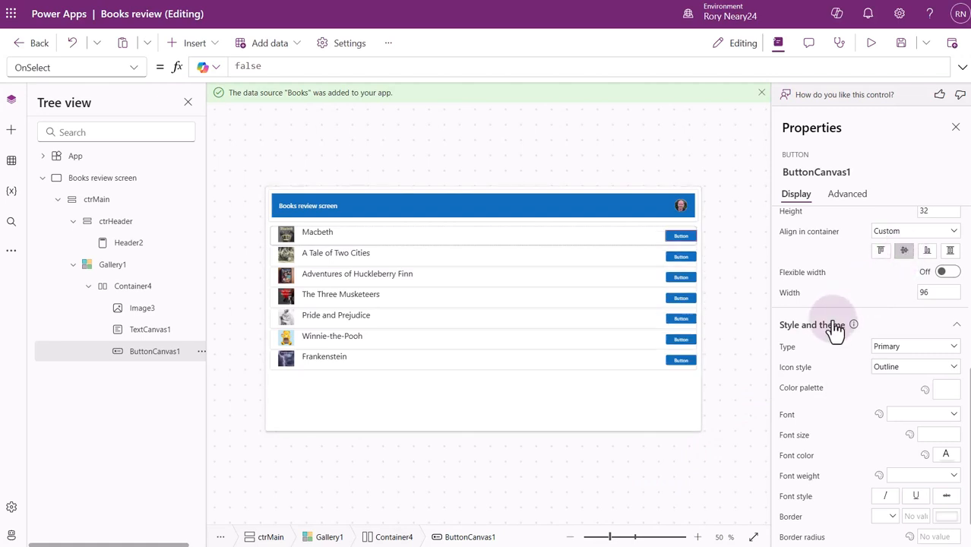
Step: Set the gallery button's text to Review
scroll(836, 332, "up", 5)
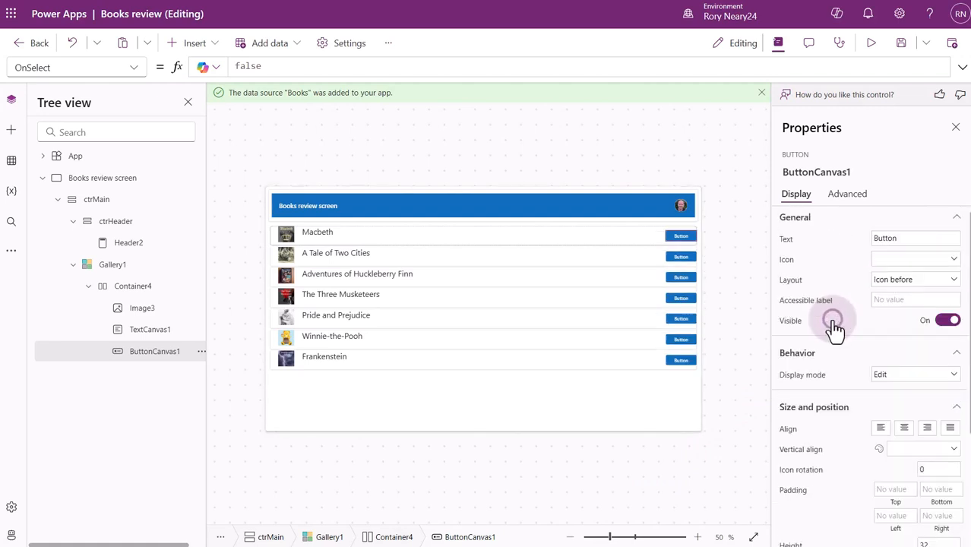
double_click(900, 244)
type("Revi")
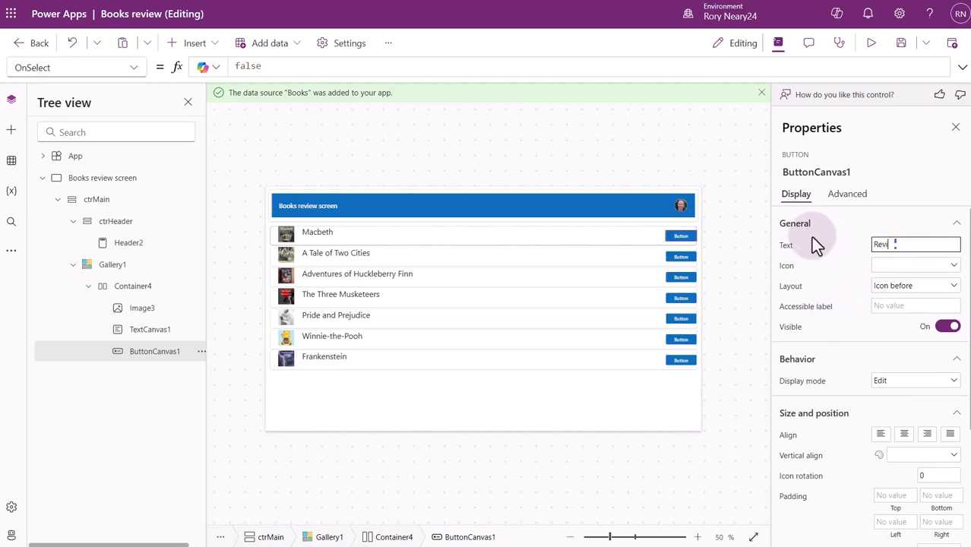
type("ew")
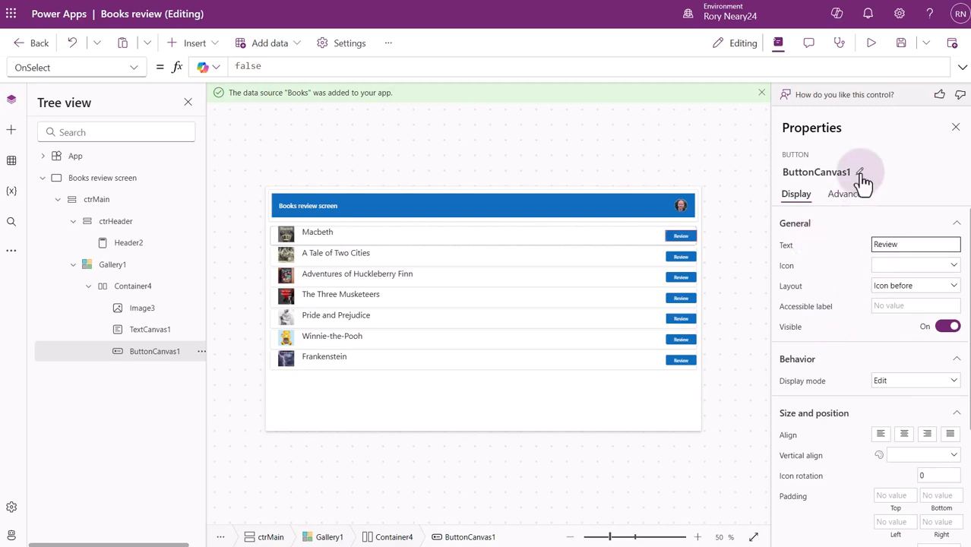
Step: Rename the gallery's button control as btnReview
left_click(860, 174)
type("btn")
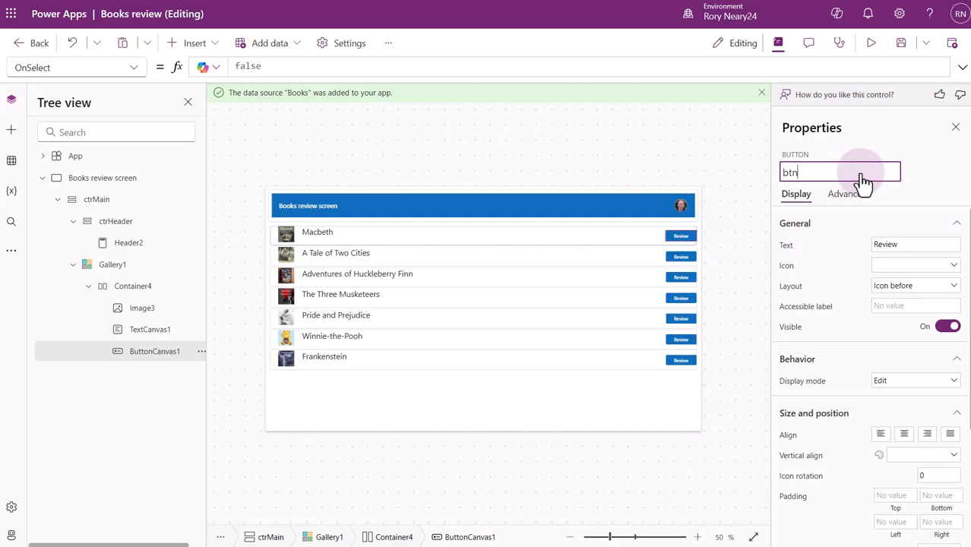
type("Review")
key("Return")
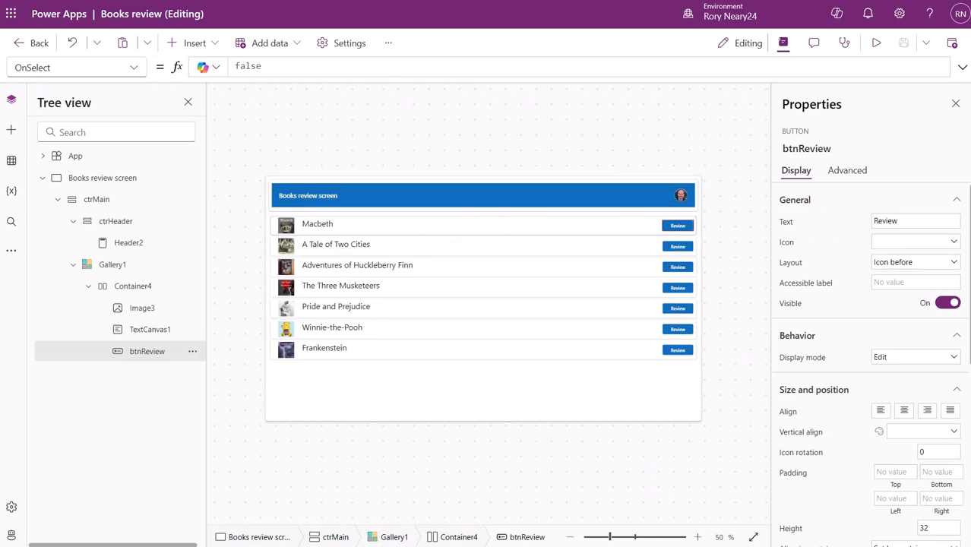
Step: Set the OnSelect property of btnReview to Navigate(ThisItem)
left_click(310, 67)
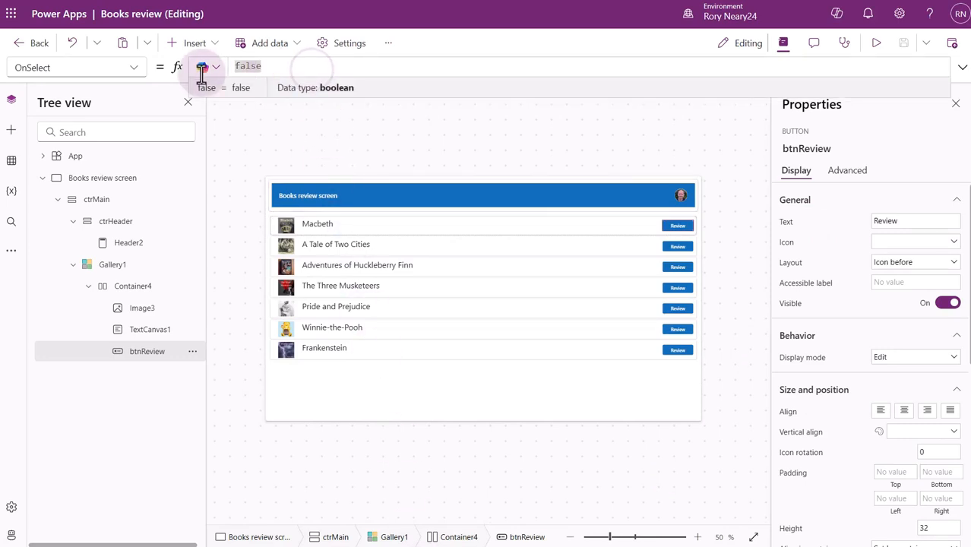
type("Navigate(")
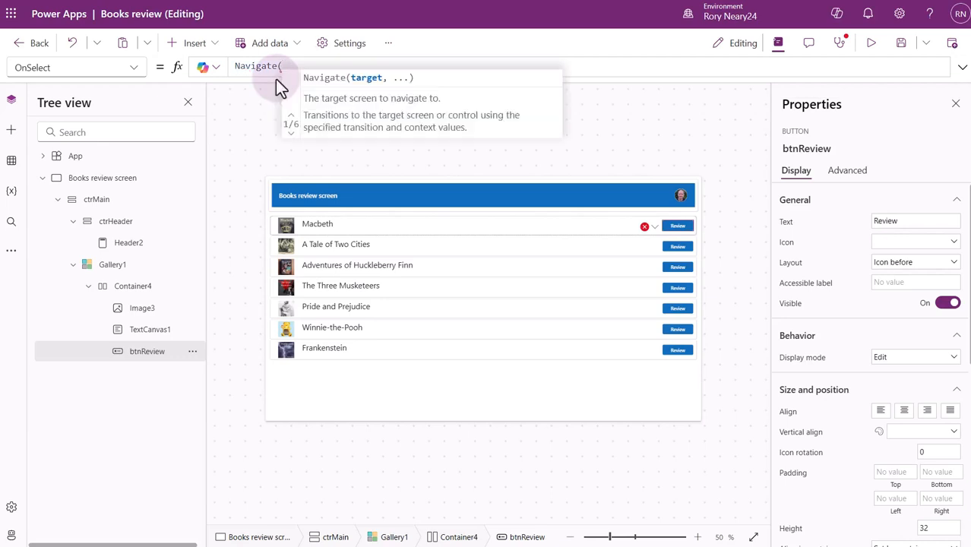
type("this")
left_click(327, 76)
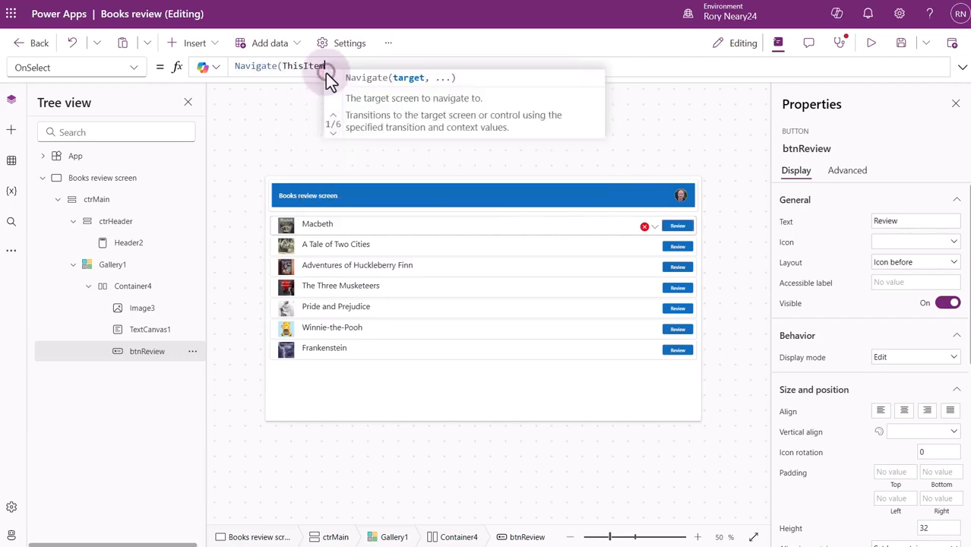
type(")")
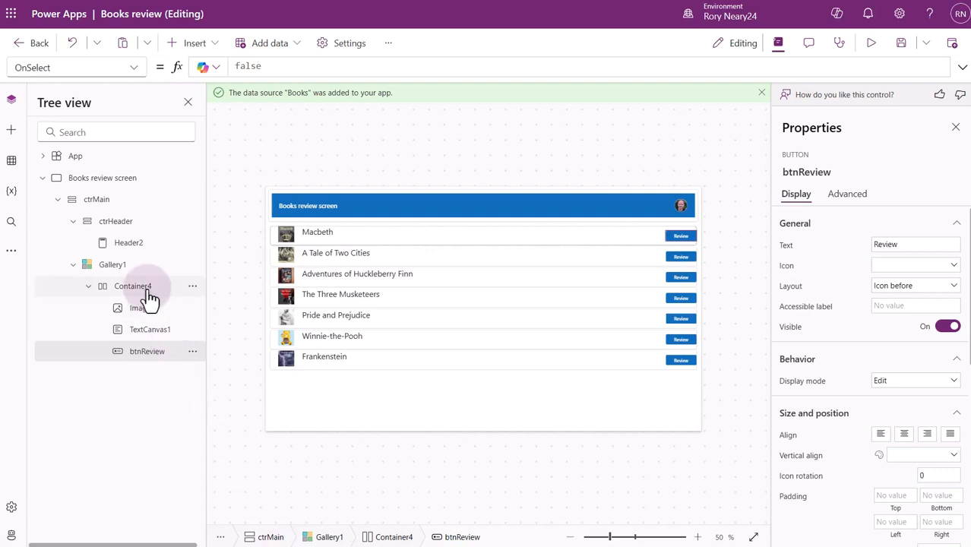
Step: Set the gallery container's top, right and bottom padding to 10 and align its contents to the vertical middle
left_click(144, 289)
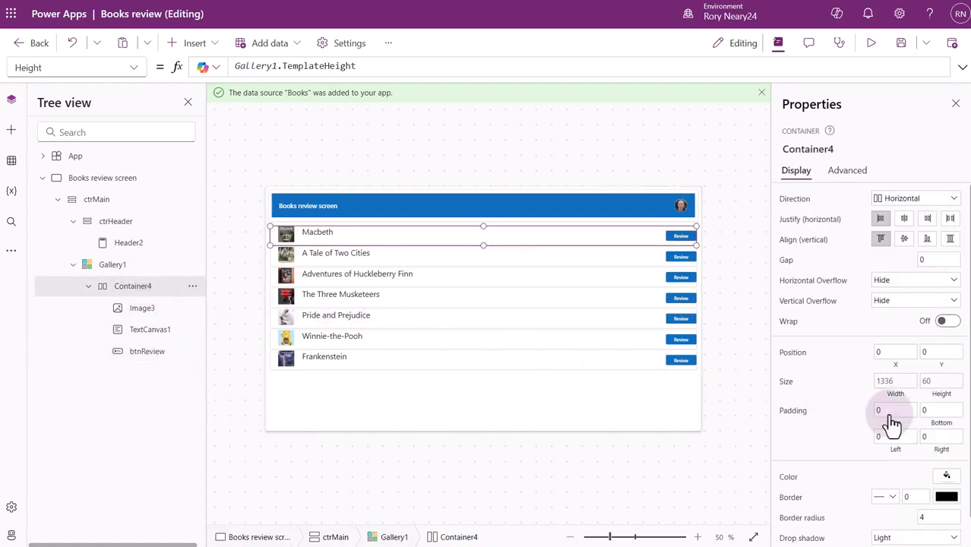
left_click(890, 411)
type("10")
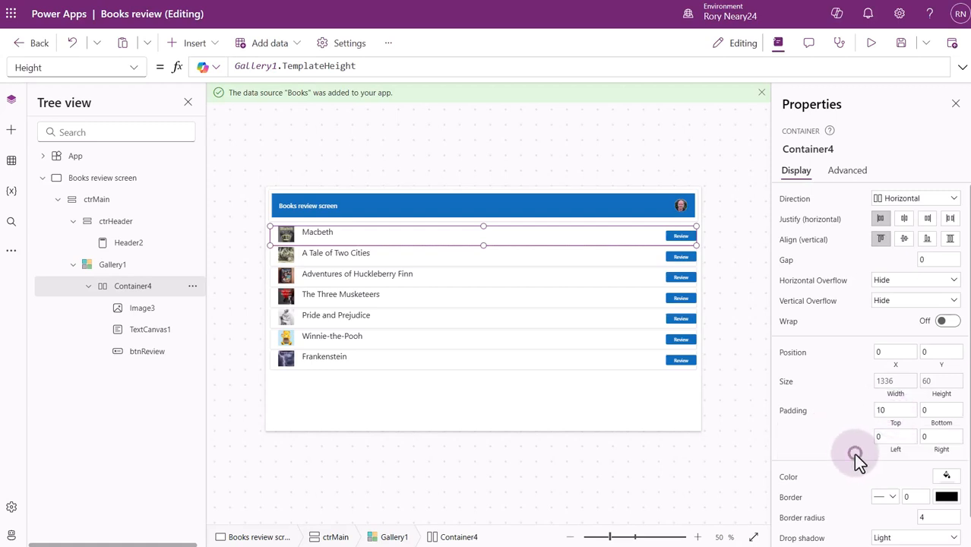
left_click(938, 437)
type("1")
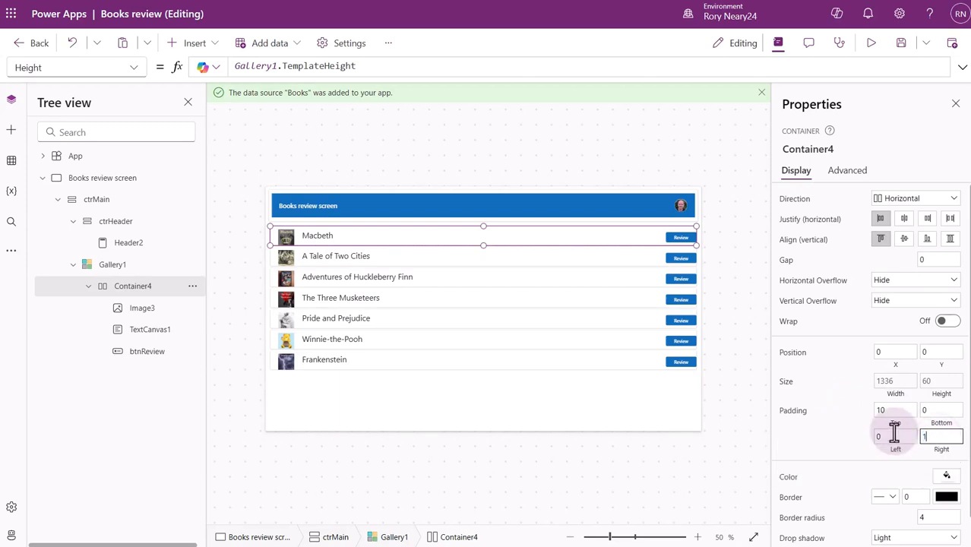
key("Return")
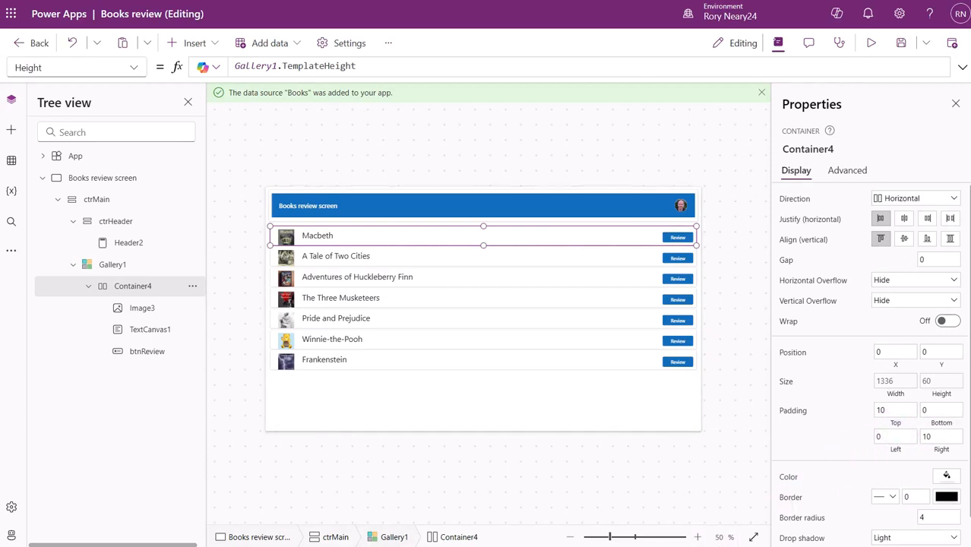
left_click(936, 409)
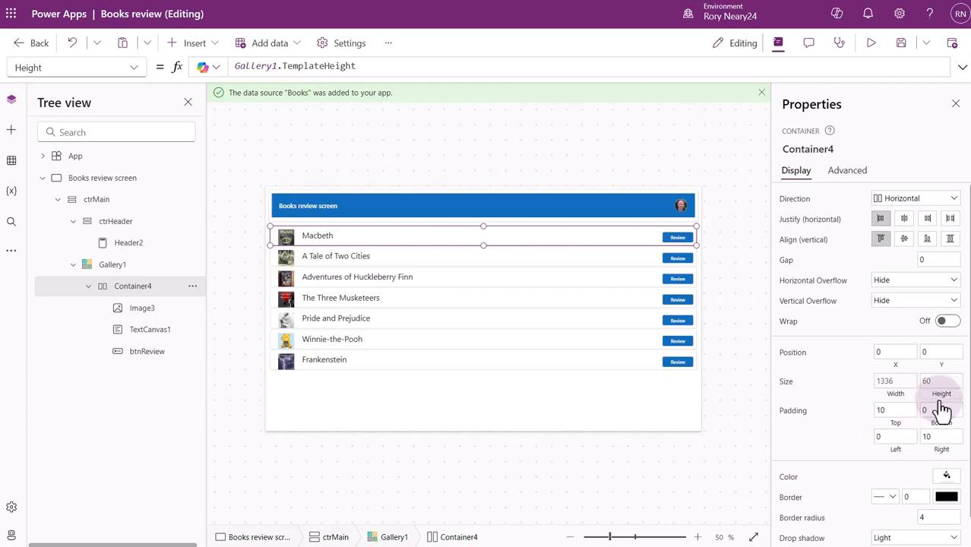
type("10")
left_click(817, 436)
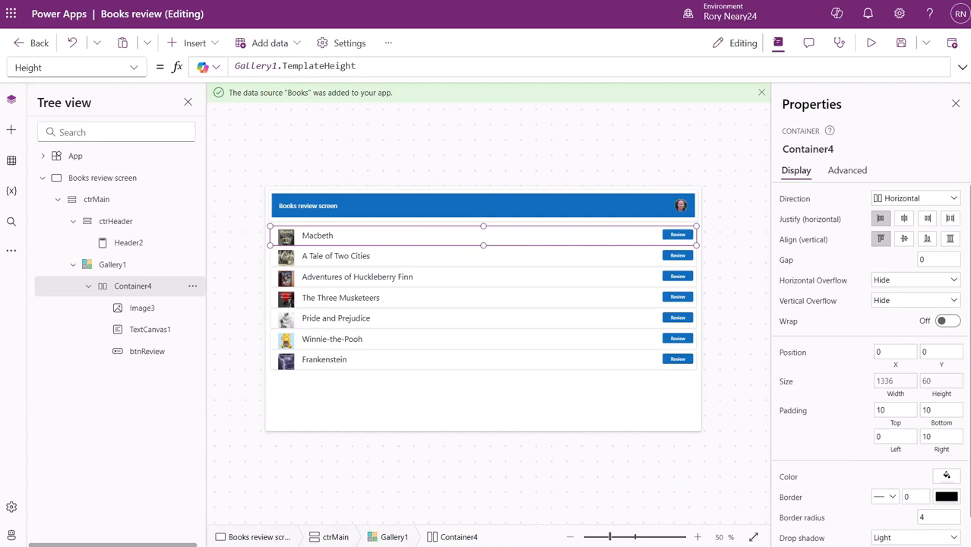
left_click(905, 241)
left_click(462, 459)
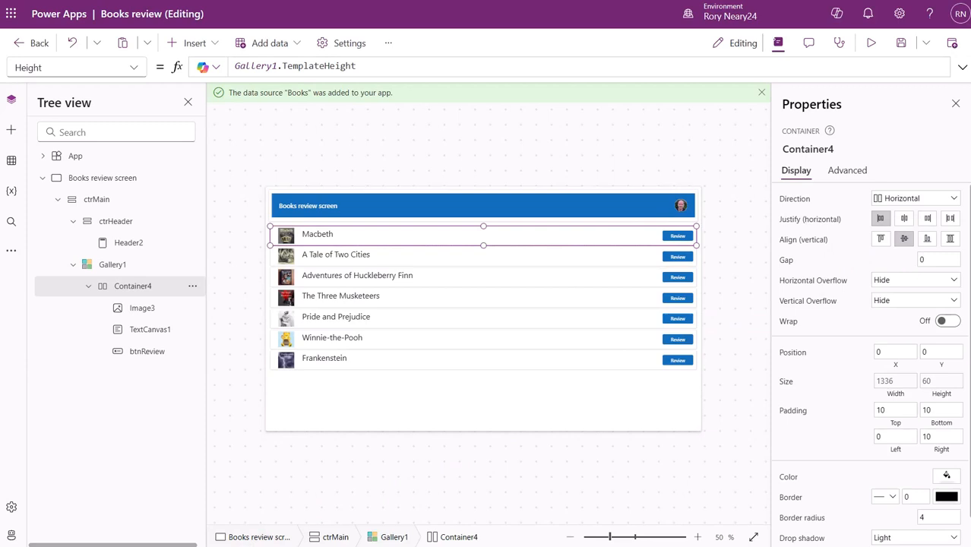
Step: Preview the Books review screen on a phone and on an Apple iPad 10.2" to examine the layout
left_click(870, 52)
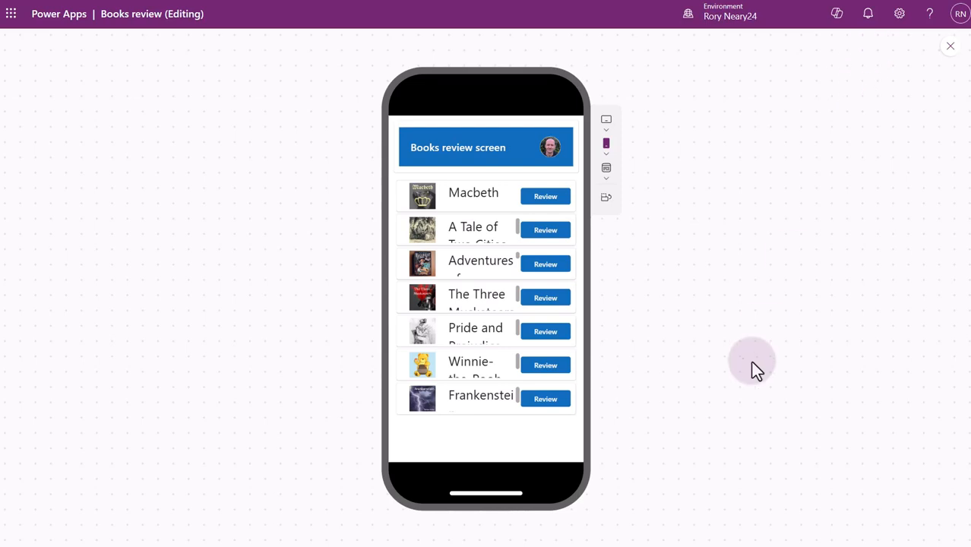
left_click(606, 131)
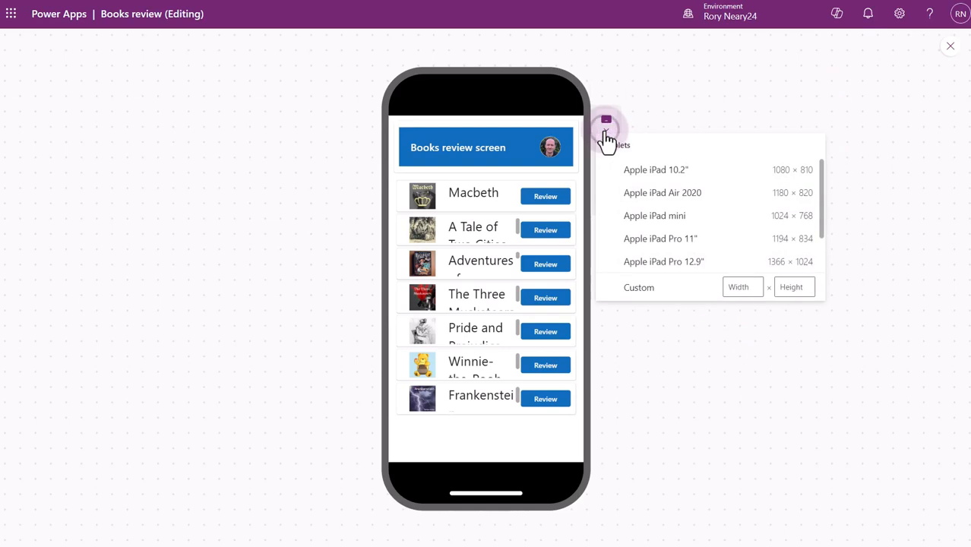
left_click(654, 171)
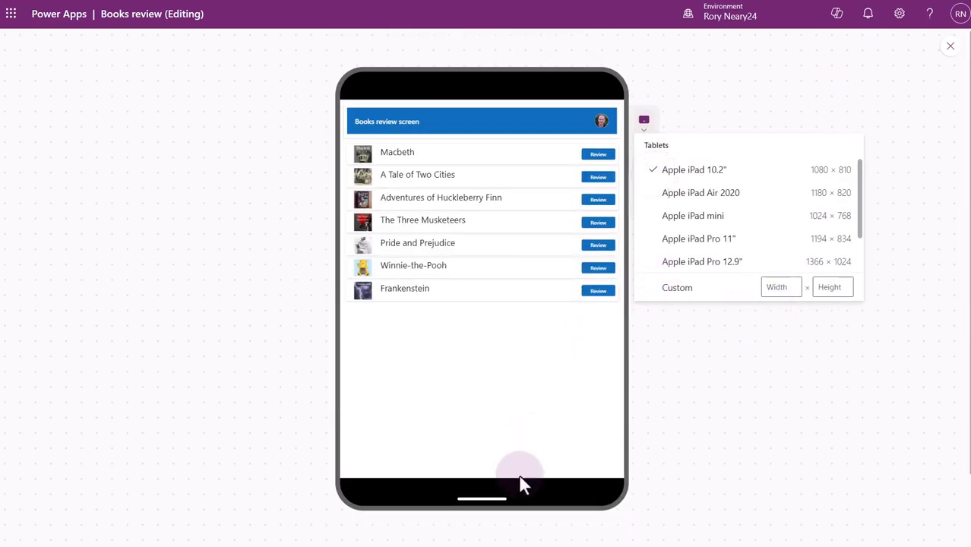
key("Escape")
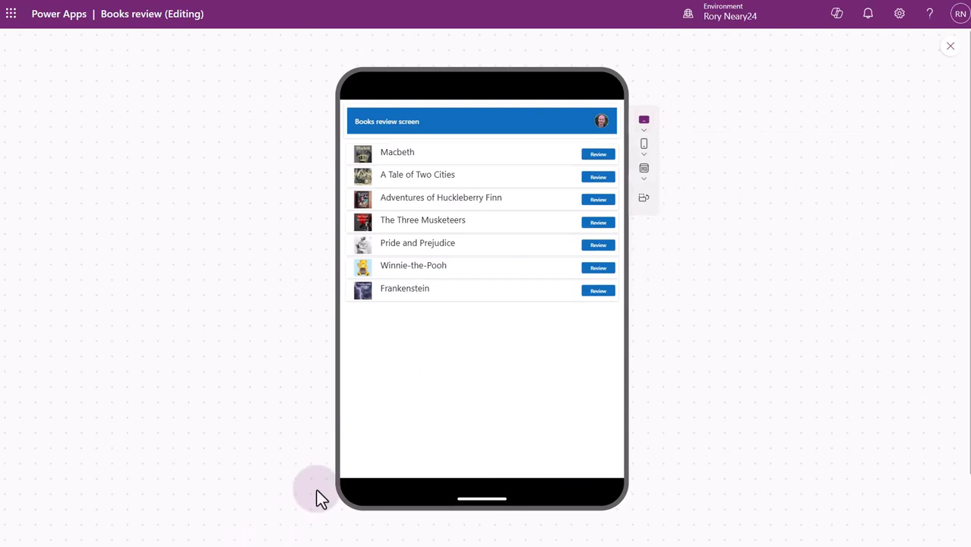
Step: Preview the Books review screen at window size to examine its full-width layout, and close the preview
left_click(644, 175)
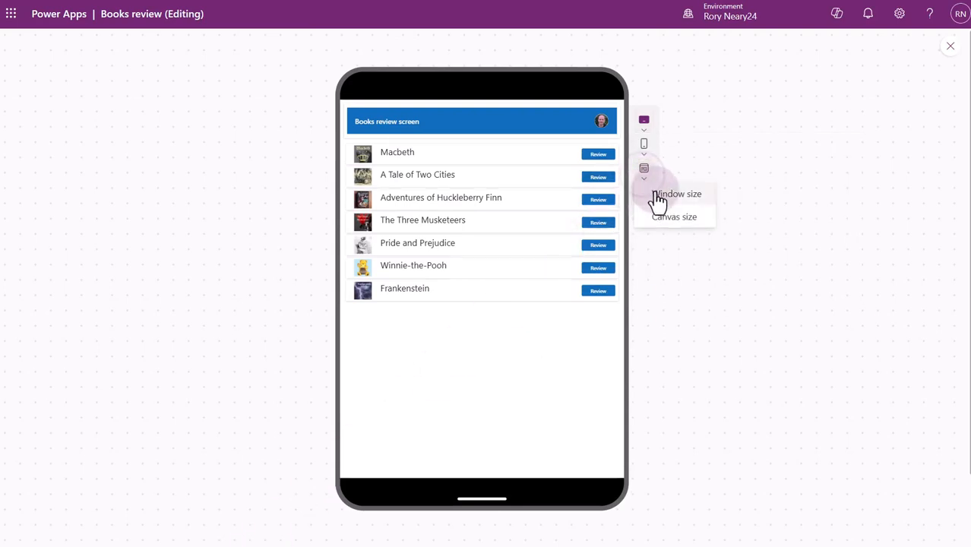
left_click(658, 198)
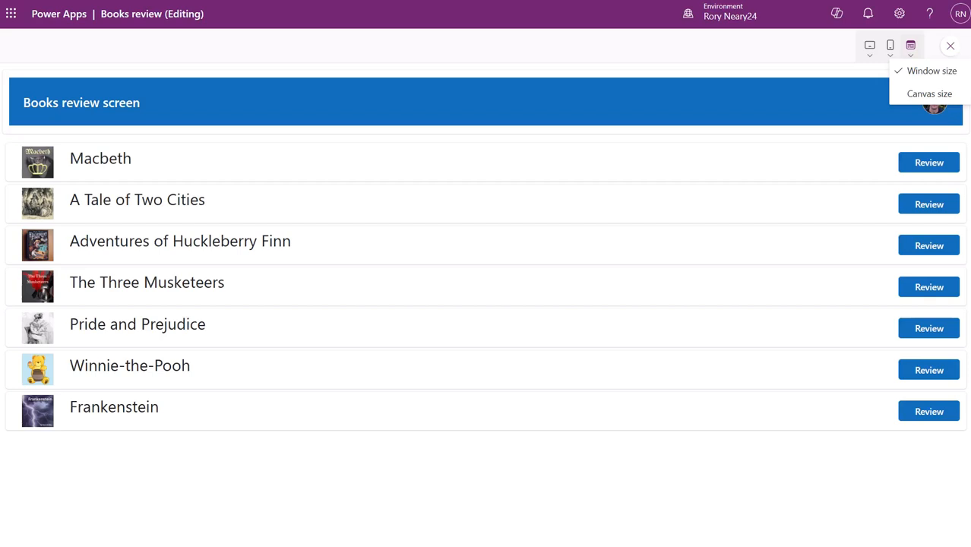
left_click(953, 49)
left_click(953, 49)
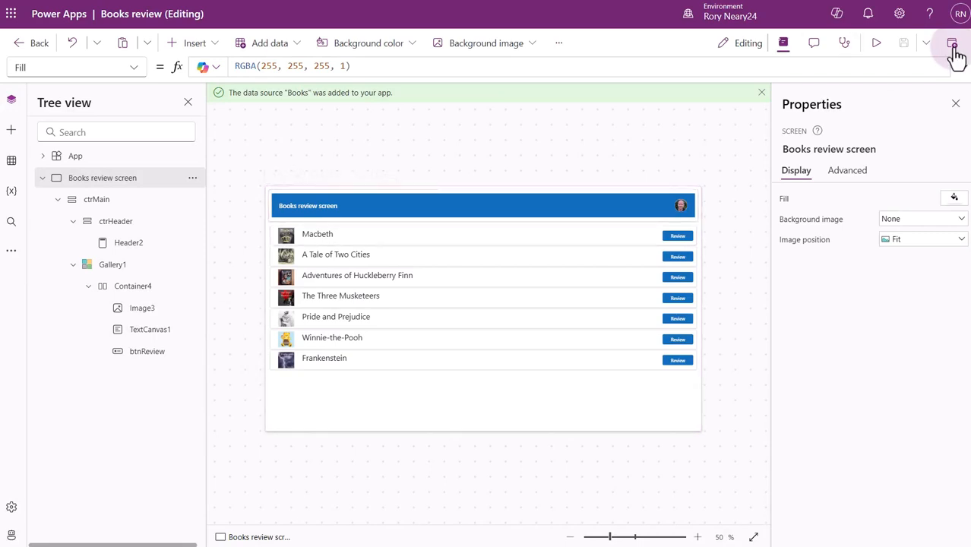
Step: Publish this version of the Books review page and check its published status in the app version history
left_click(954, 47)
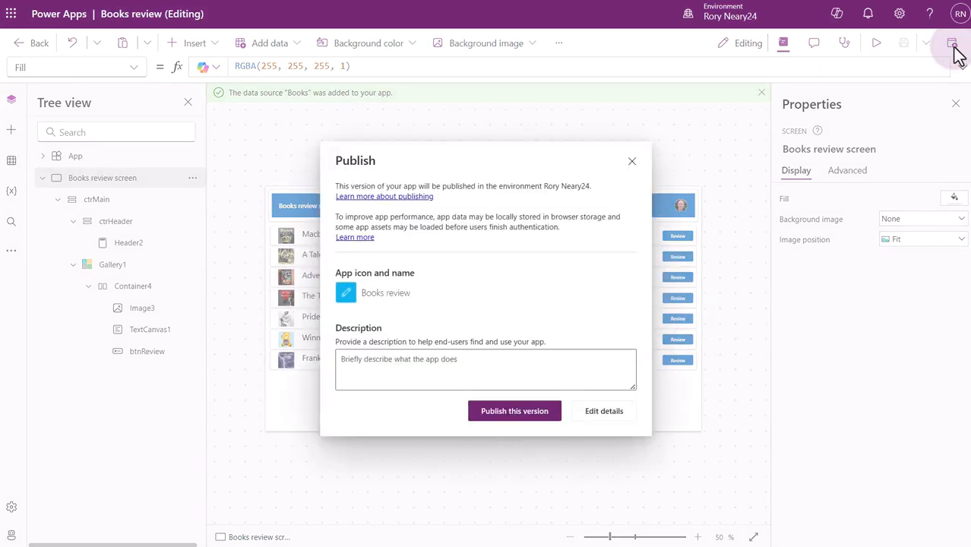
left_click(516, 411)
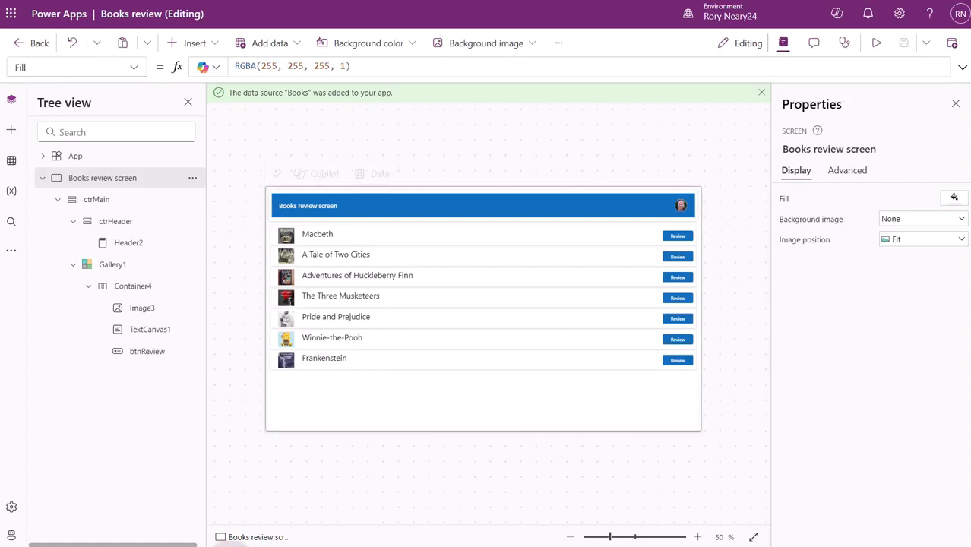
left_click(560, 46)
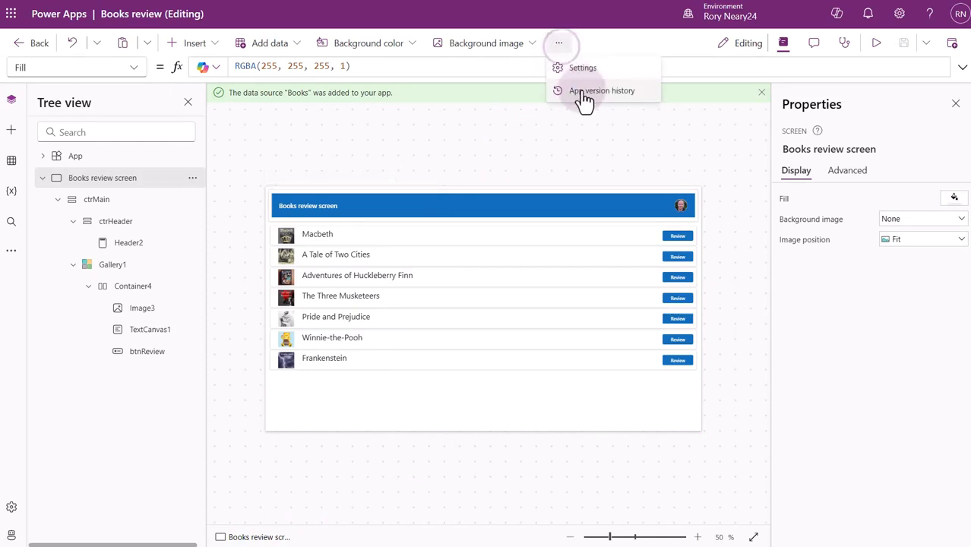
left_click(582, 91)
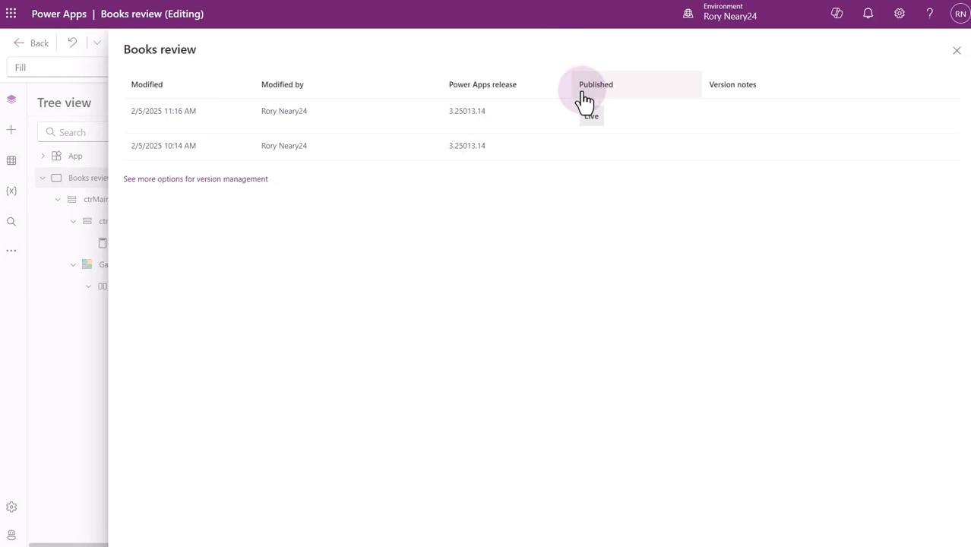
left_click(956, 51)
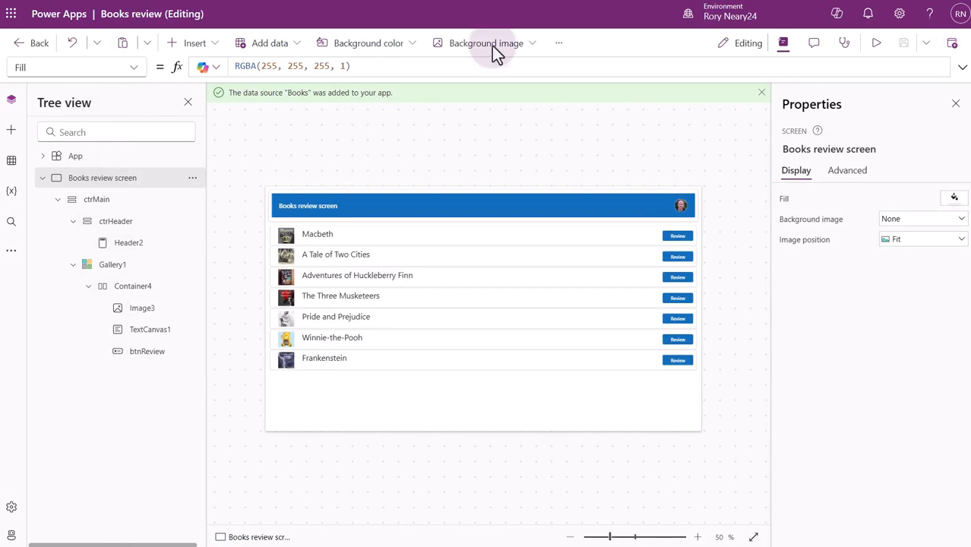
Step: Leave the page editor and open the model-driven app Books manager with custom page from the solution's apps for editing
left_click(34, 42)
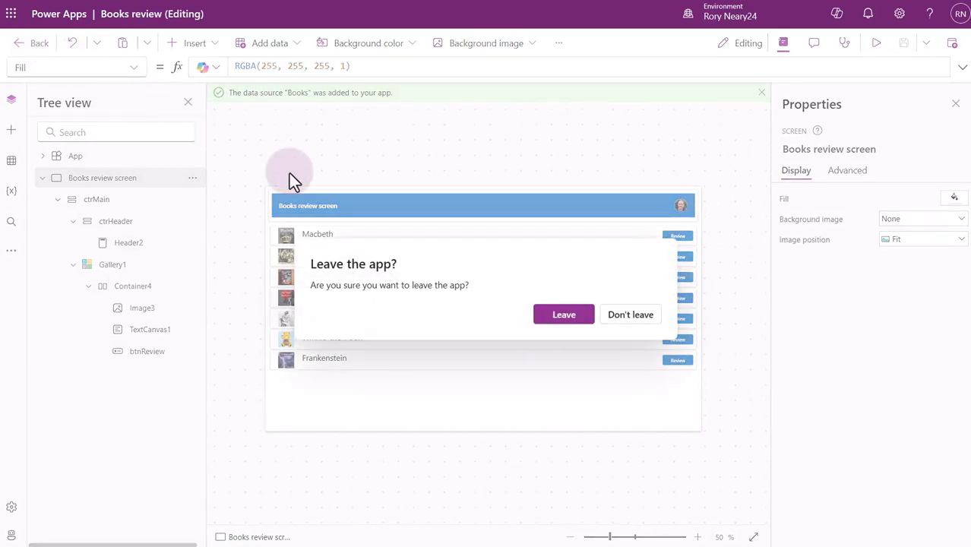
left_click(563, 315)
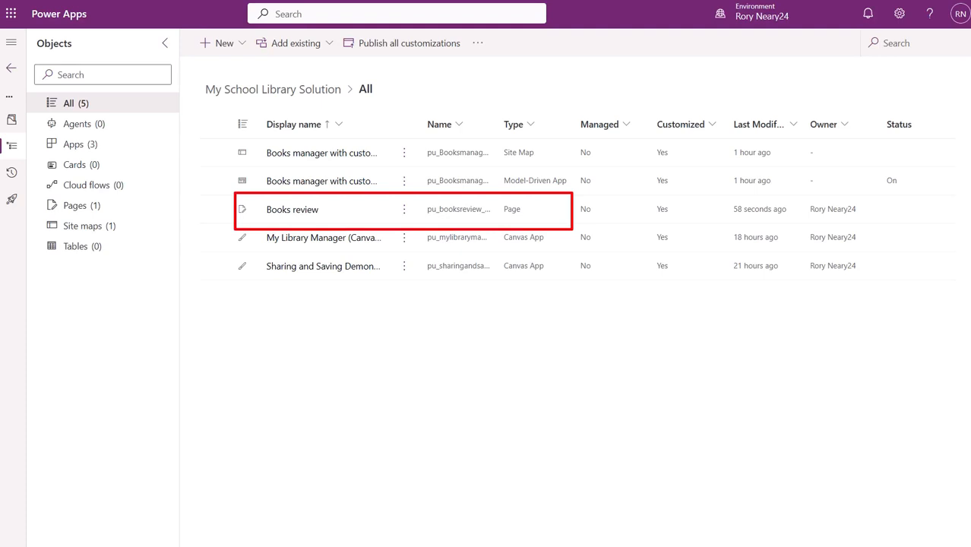
left_click(91, 146)
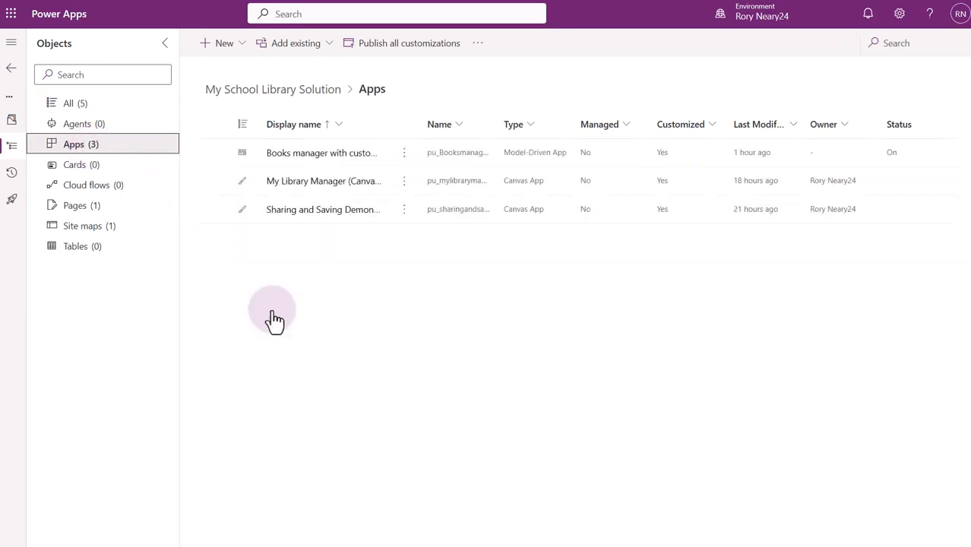
left_click(406, 157)
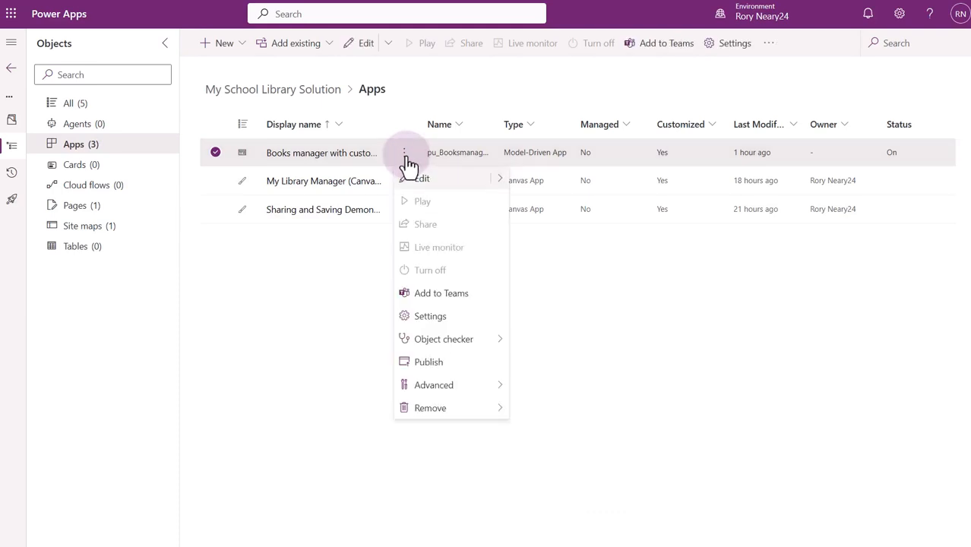
left_click(444, 180)
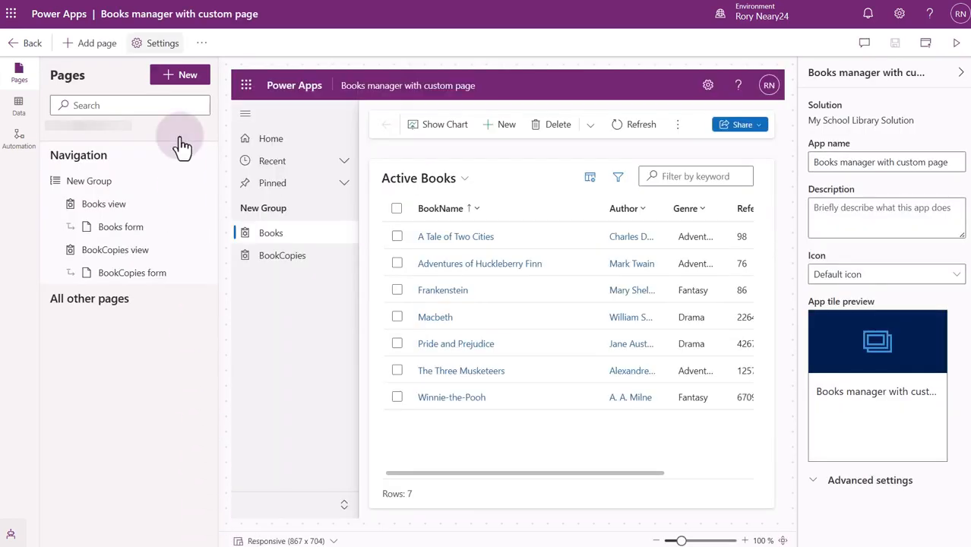
Step: Add the existing Books review custom page to the app and show it in the navigation
left_click(178, 76)
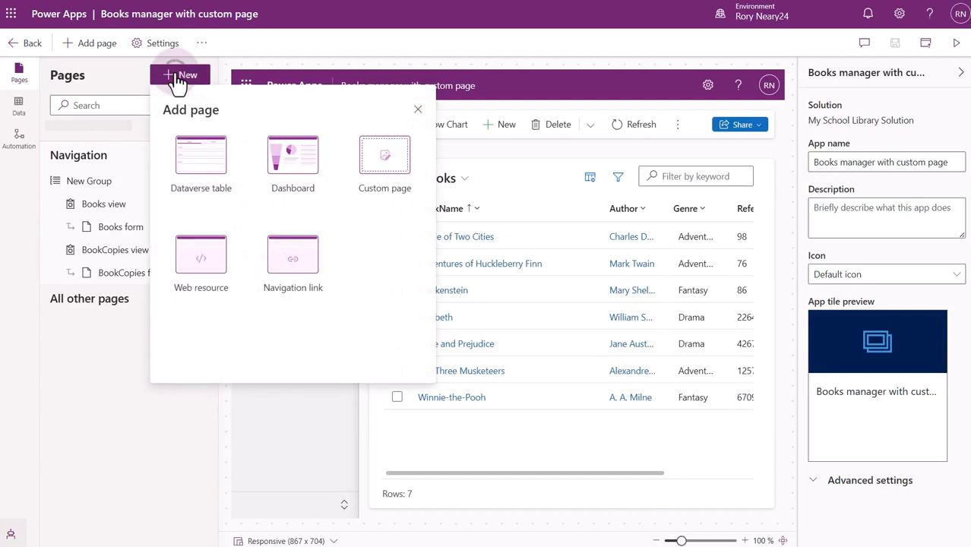
left_click(386, 159)
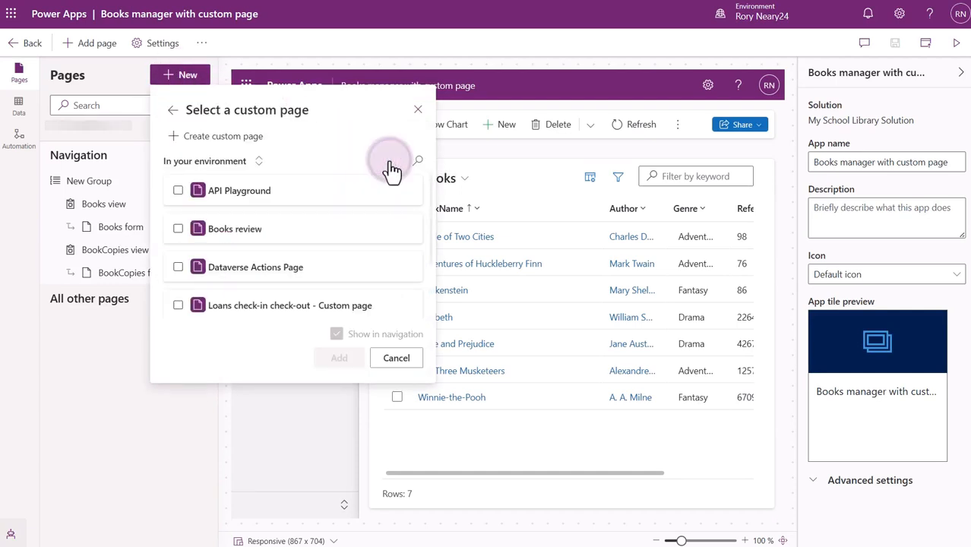
left_click(419, 162)
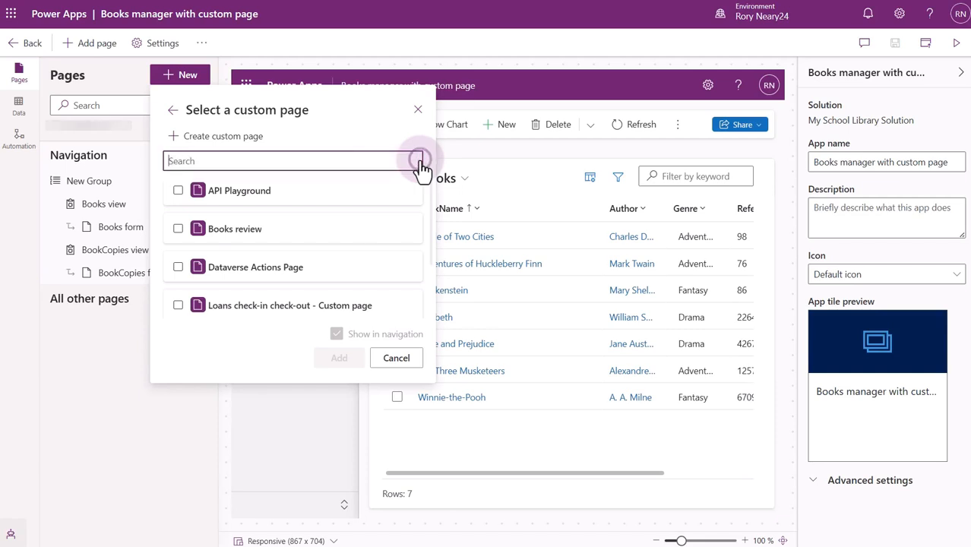
type("boo")
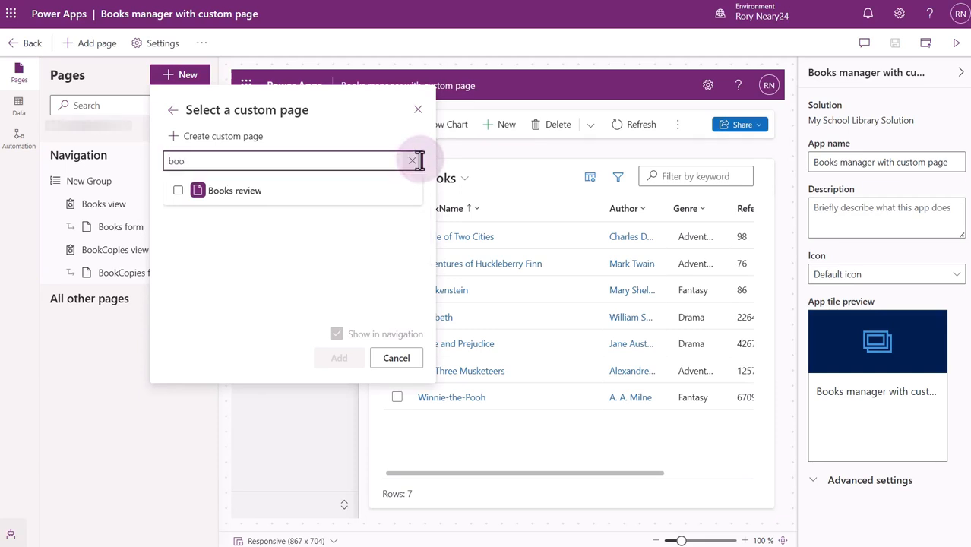
left_click(322, 194)
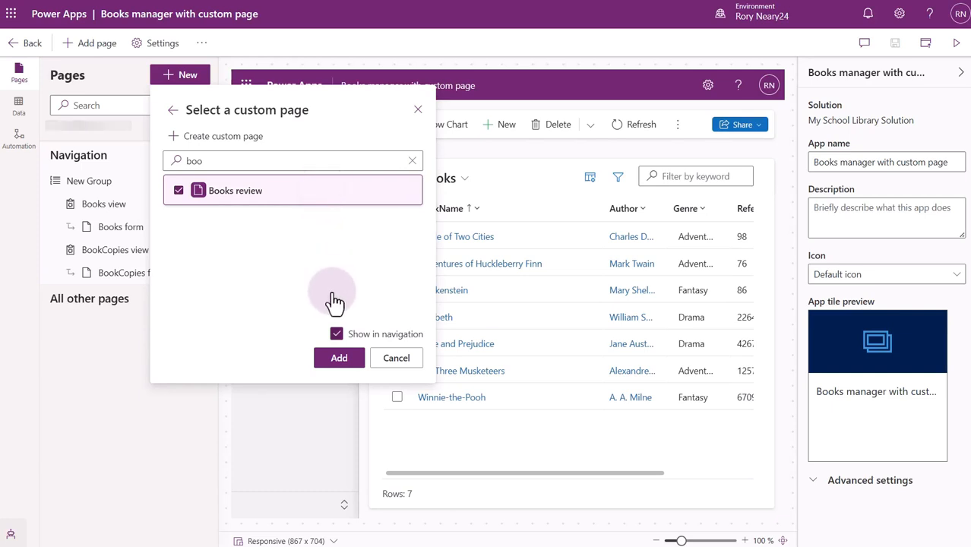
left_click(339, 358)
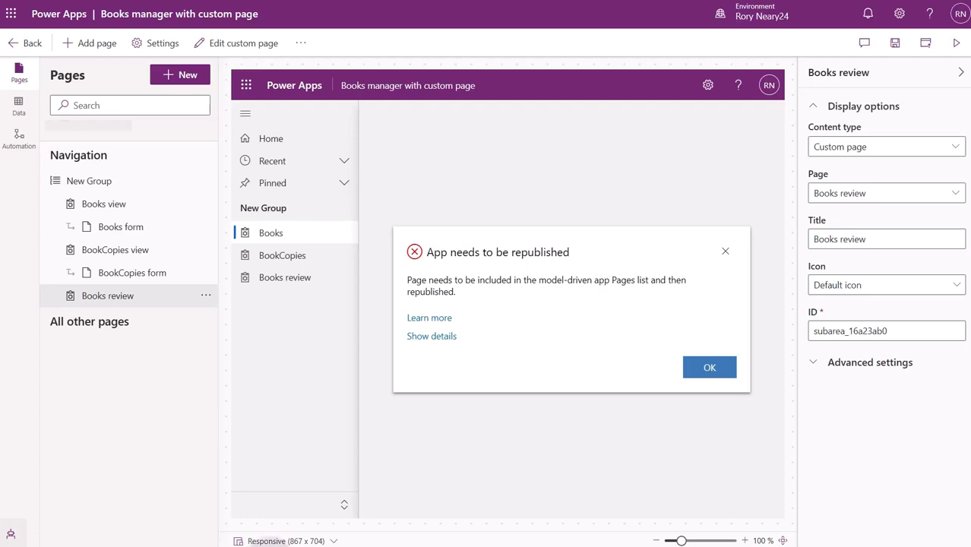
Step: Dismiss the republish error, then save and publish the model-driven app
left_click(717, 369)
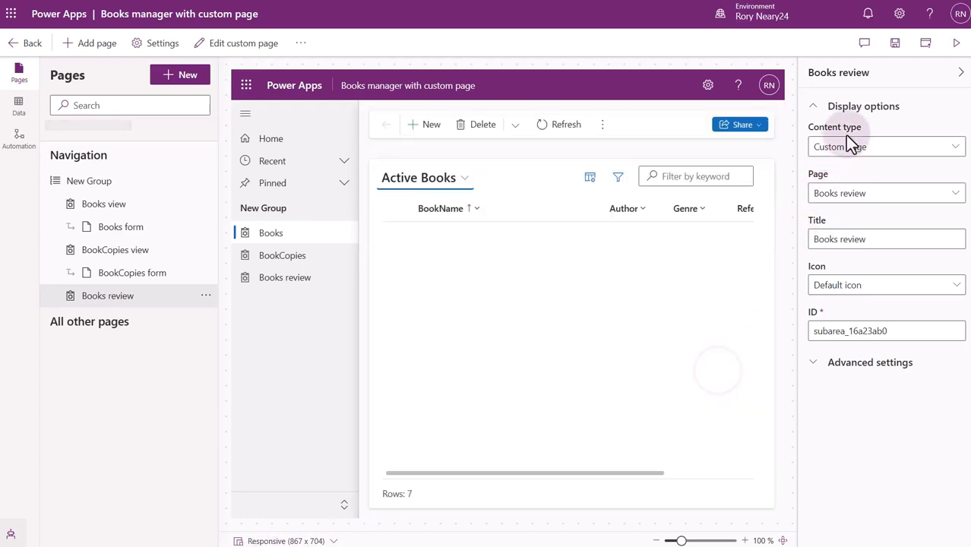
left_click(895, 46)
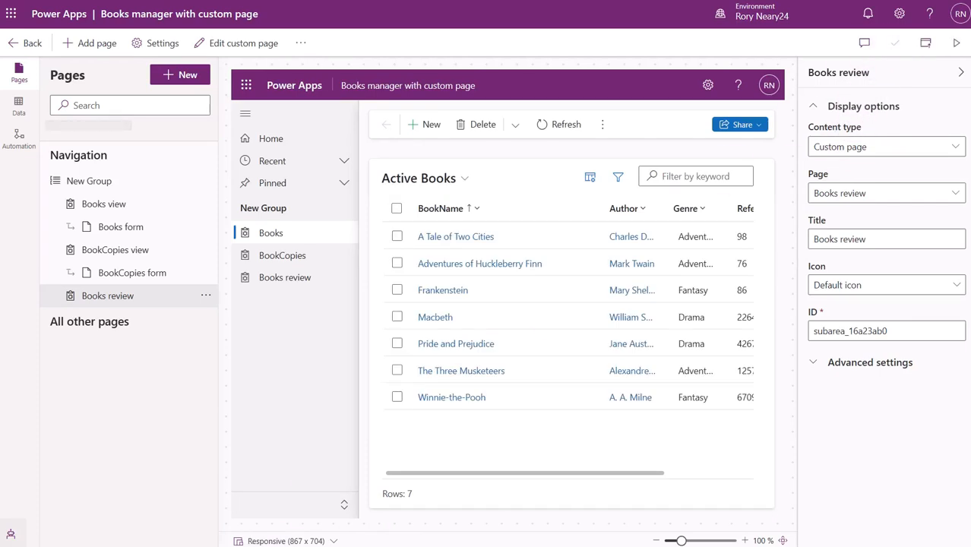
left_click(925, 42)
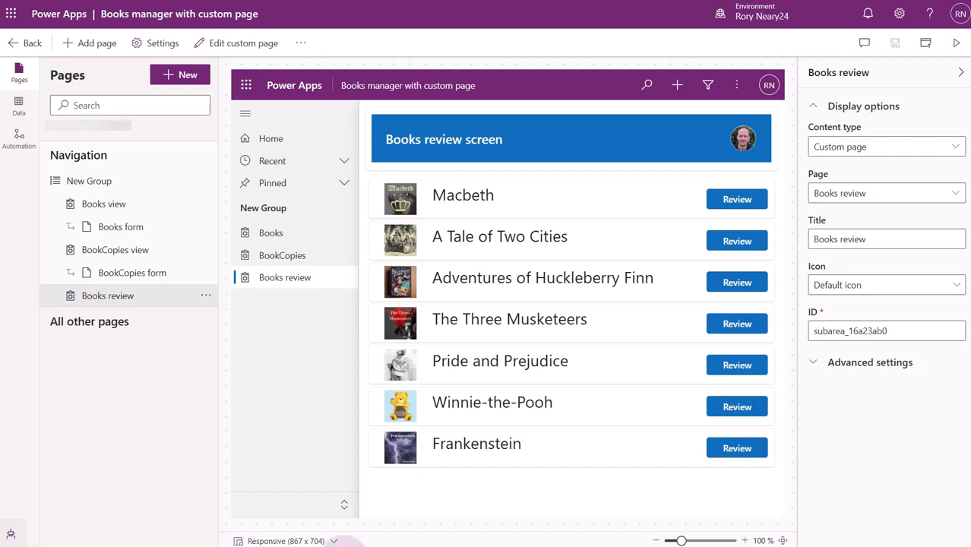
Step: Preview the Books review page at the Tablet (1024 x 768), Desktop (1920 x 1080) and Phone (411 x 731) sizes
left_click(332, 541)
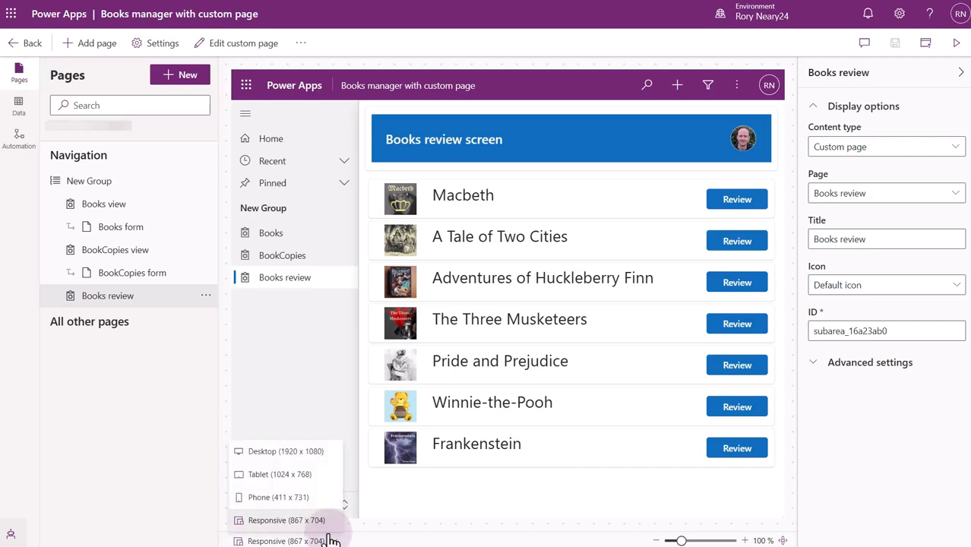
left_click(311, 474)
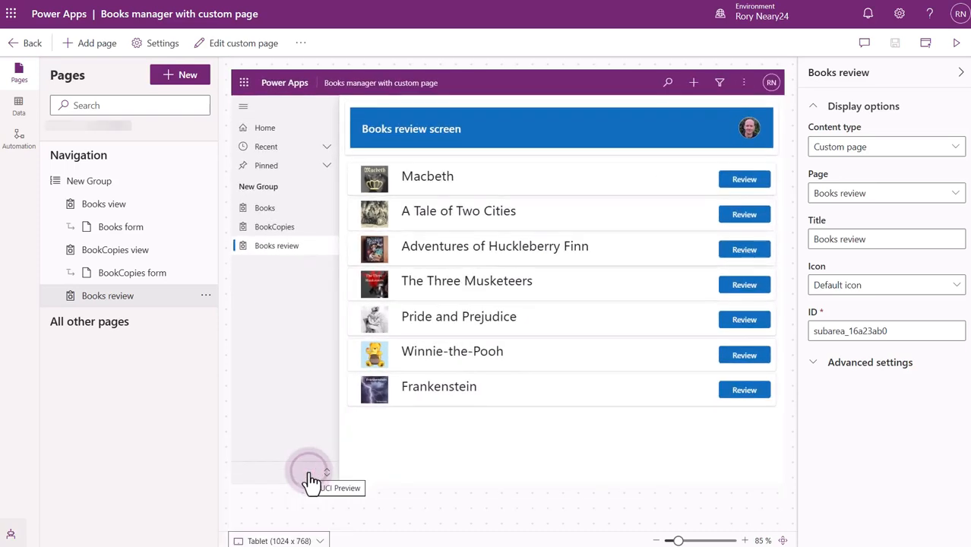
left_click(319, 538)
left_click(302, 452)
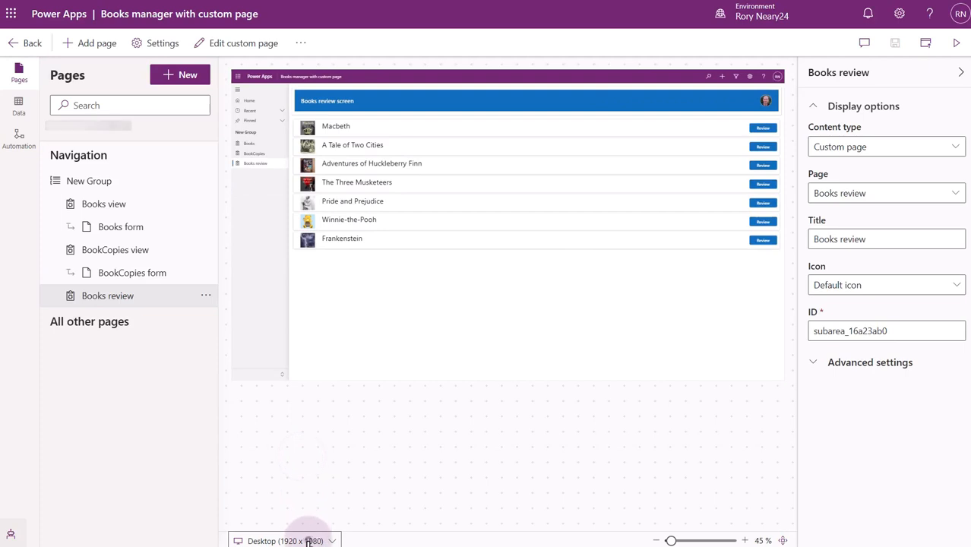
left_click(313, 537)
left_click(301, 503)
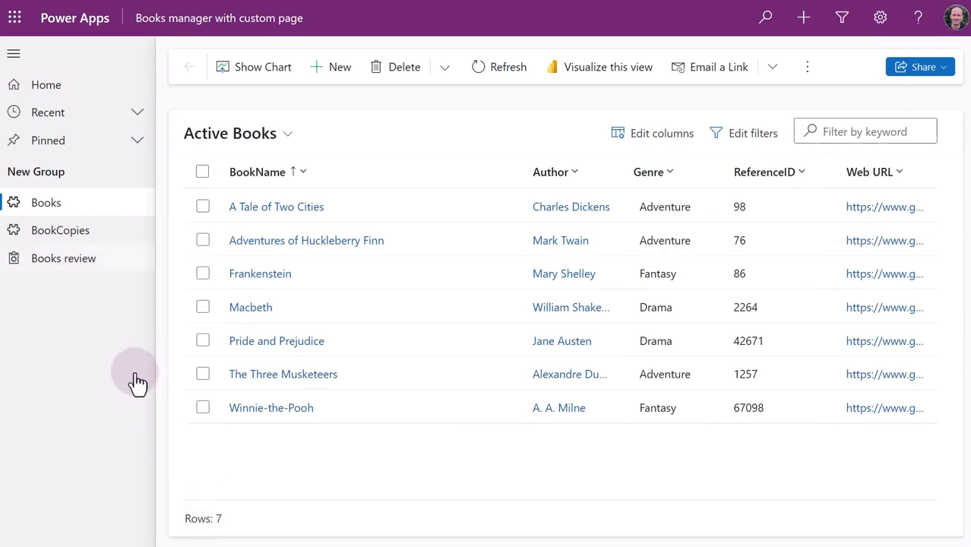
Step: Review Winnie-the-Pooh from the Books review page of the running app, set its BookName to "Winnie-the-Pooh Updated", and save and close the record
left_click(76, 266)
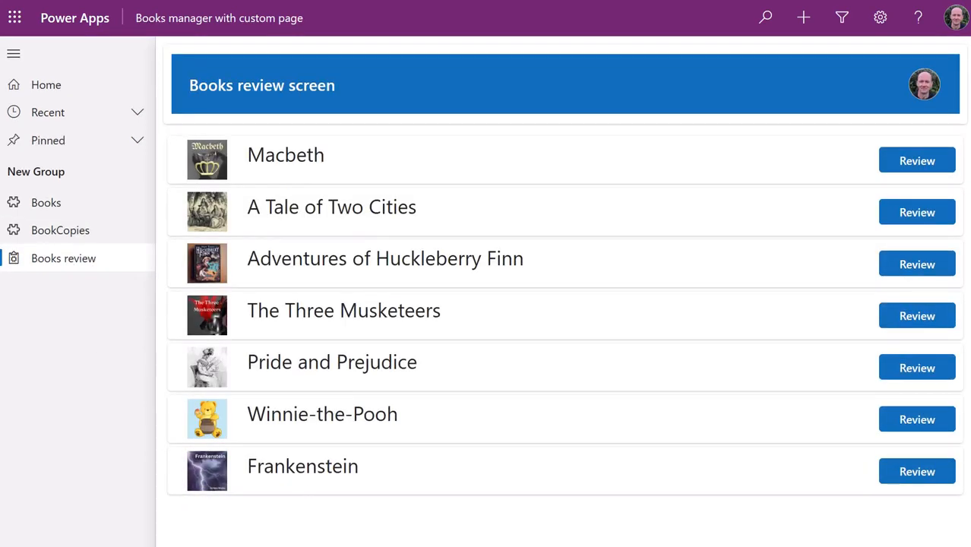
left_click(931, 424)
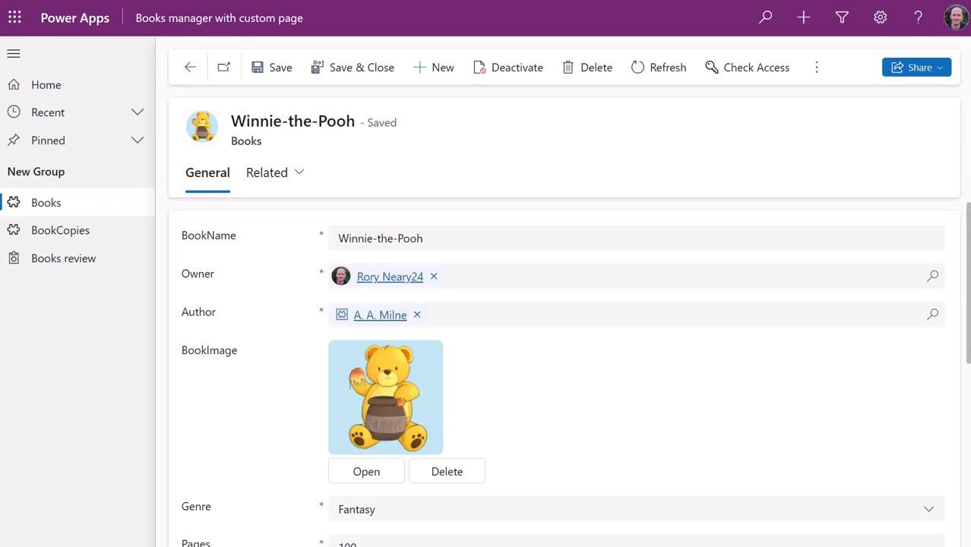
left_click(460, 238)
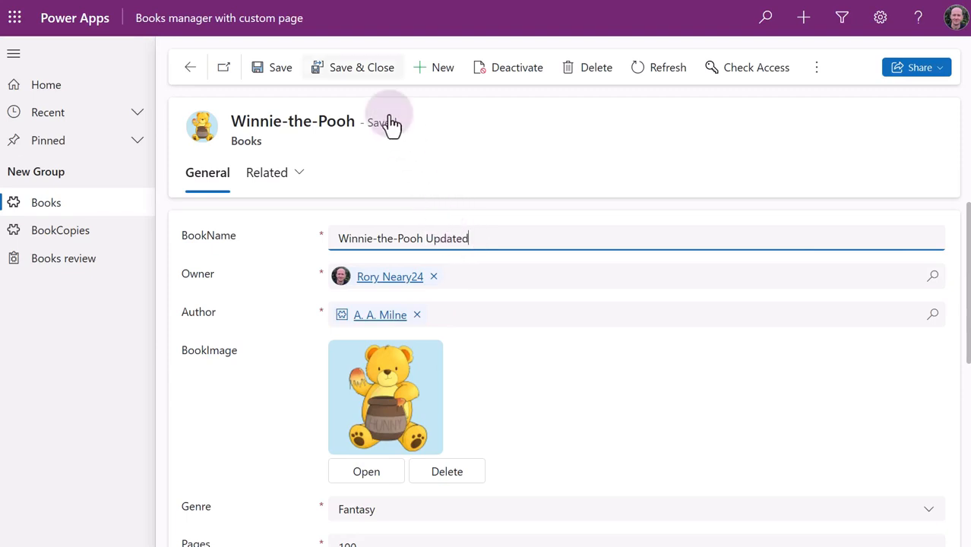
left_click(362, 70)
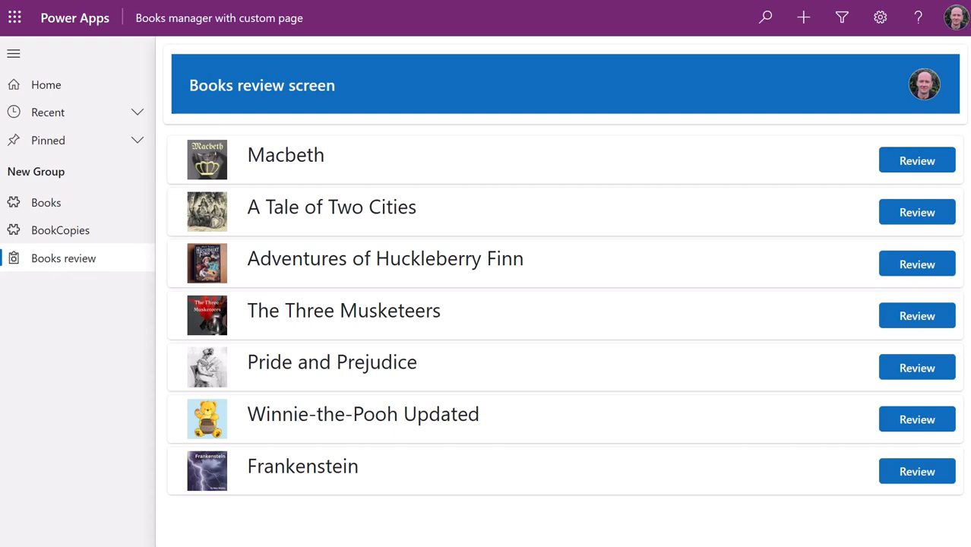
Step: Reopen the Winnie-the-Pooh record for review, restore its BookName to "Winnie-the-Pooh", save it and return to the Books review page
left_click(889, 424)
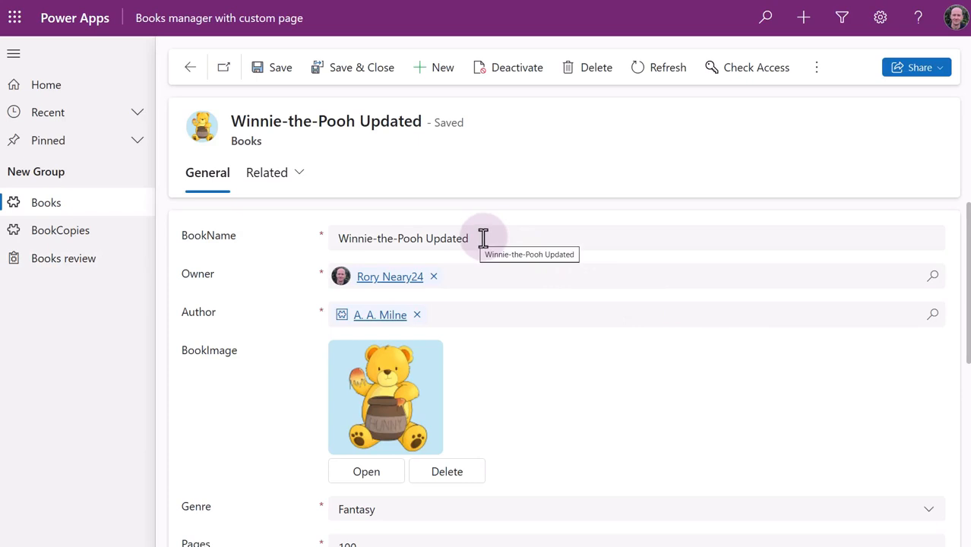
left_click_drag(482, 237, 423, 237)
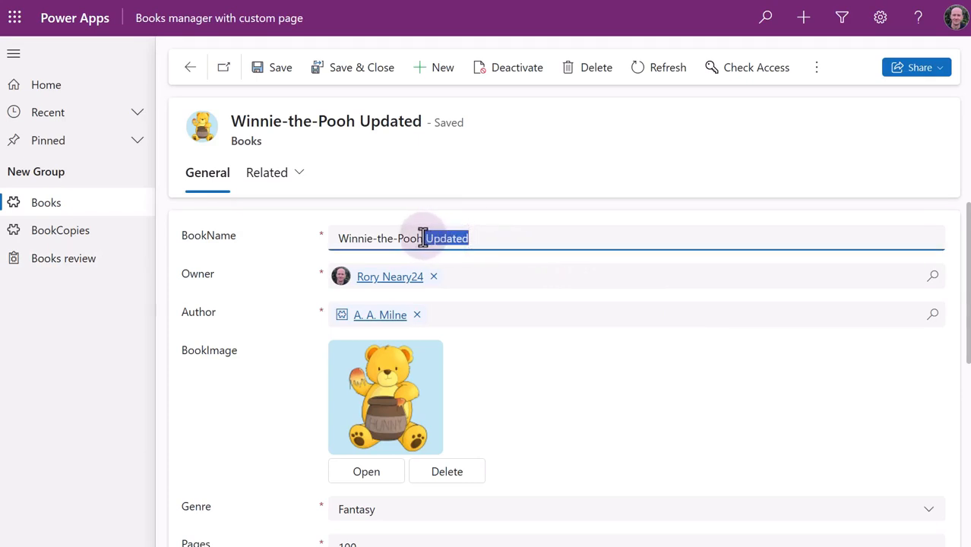
key("BackSpace")
left_click(281, 76)
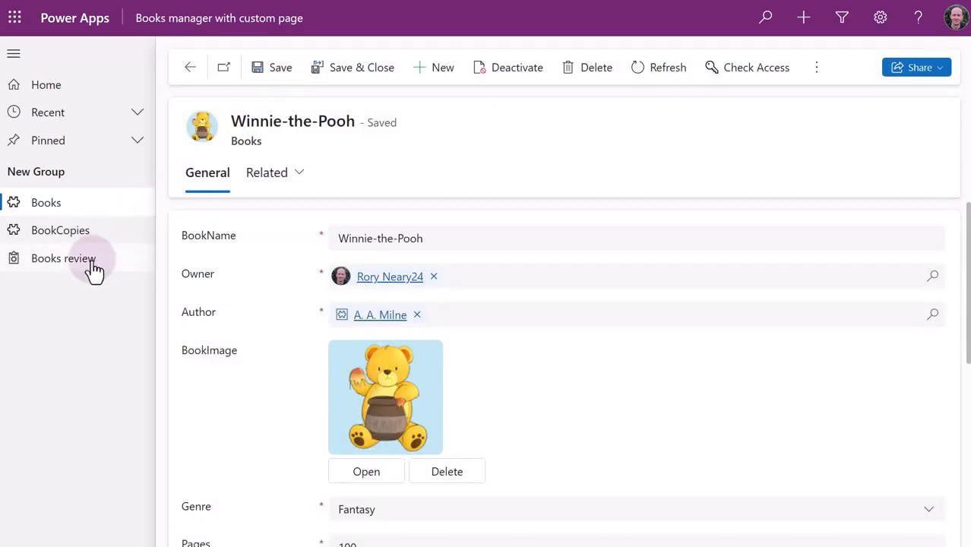
left_click(94, 270)
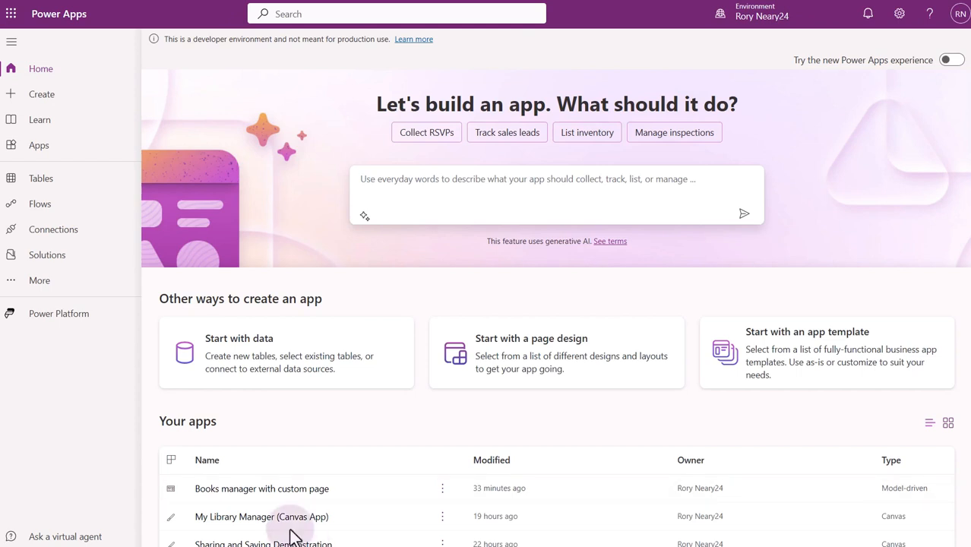
Step: Open the Loans check-in check-out custom page of the School Library solution for editing and save it
left_click(65, 260)
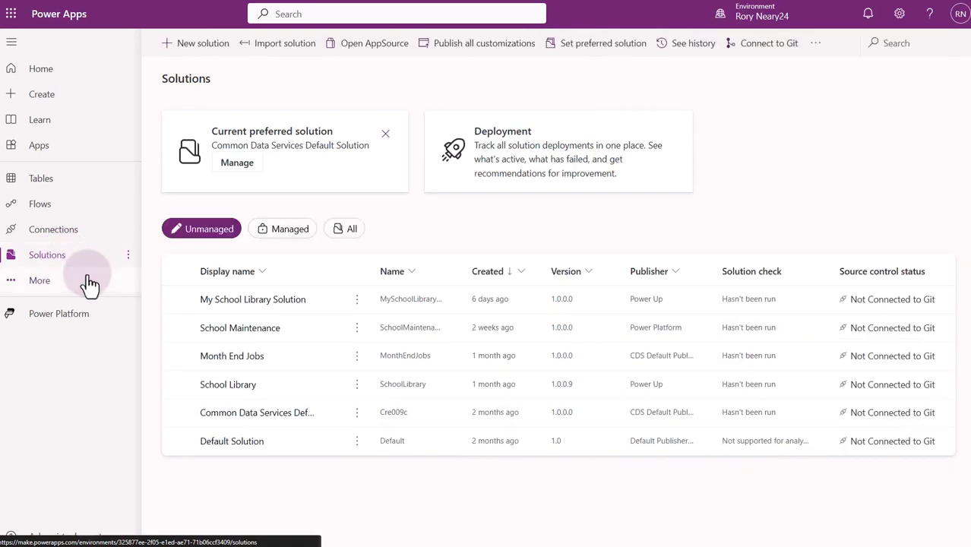
left_click(217, 411)
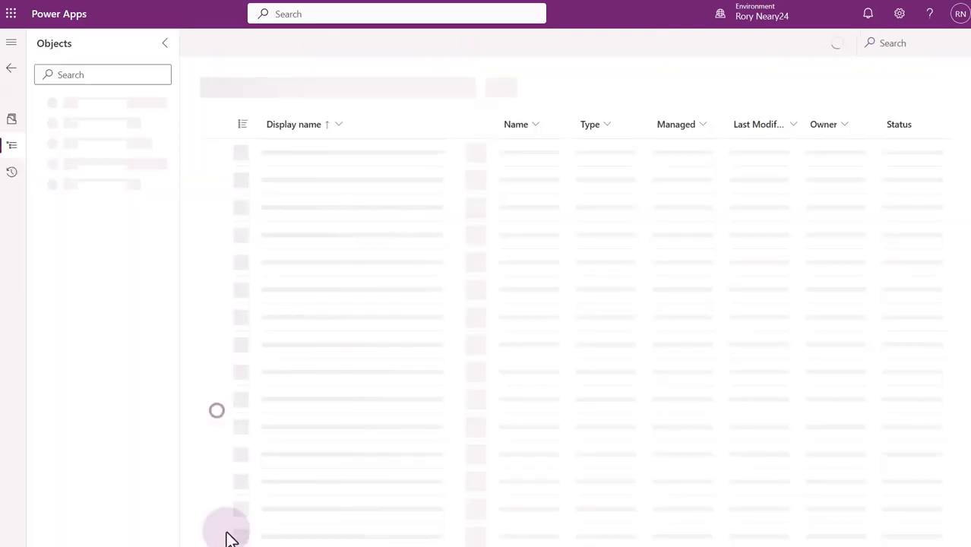
left_click(116, 227)
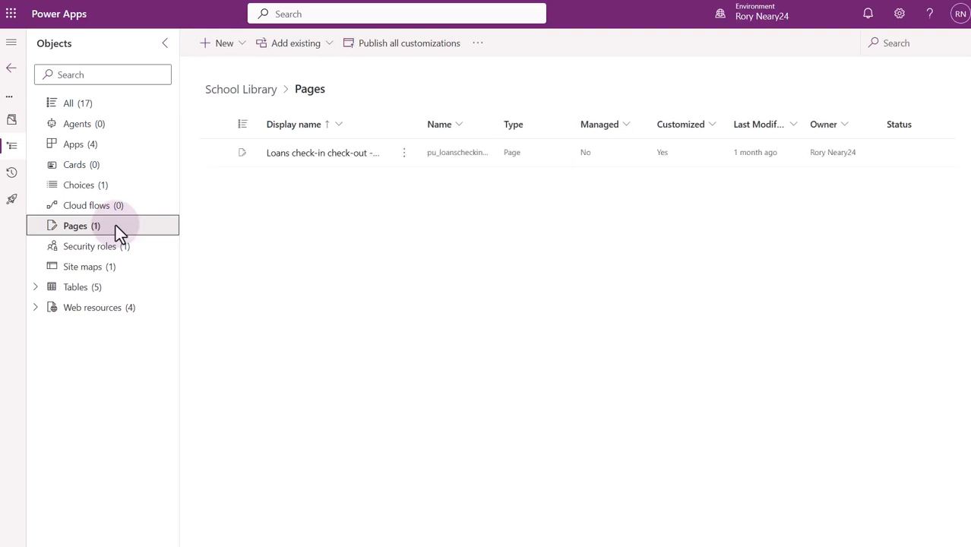
left_click(401, 151)
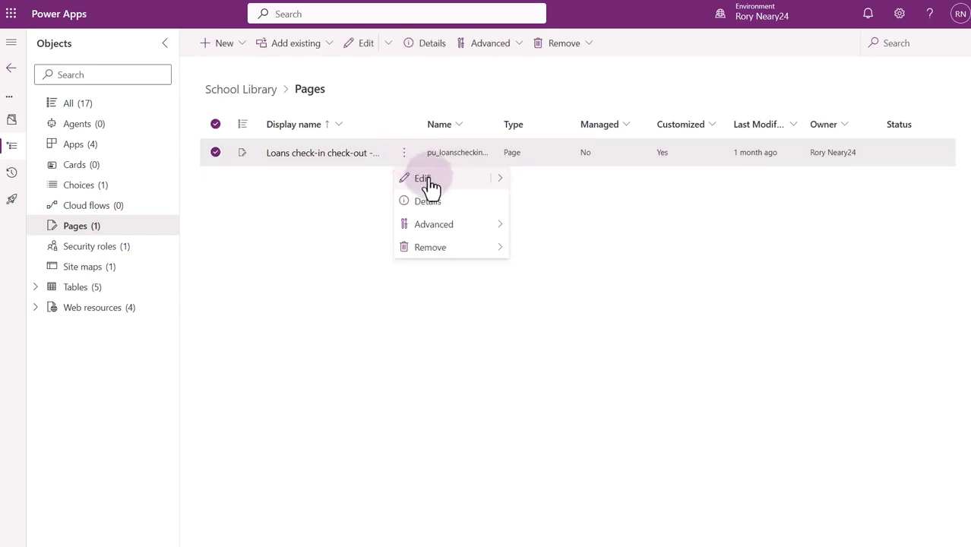
left_click(420, 178)
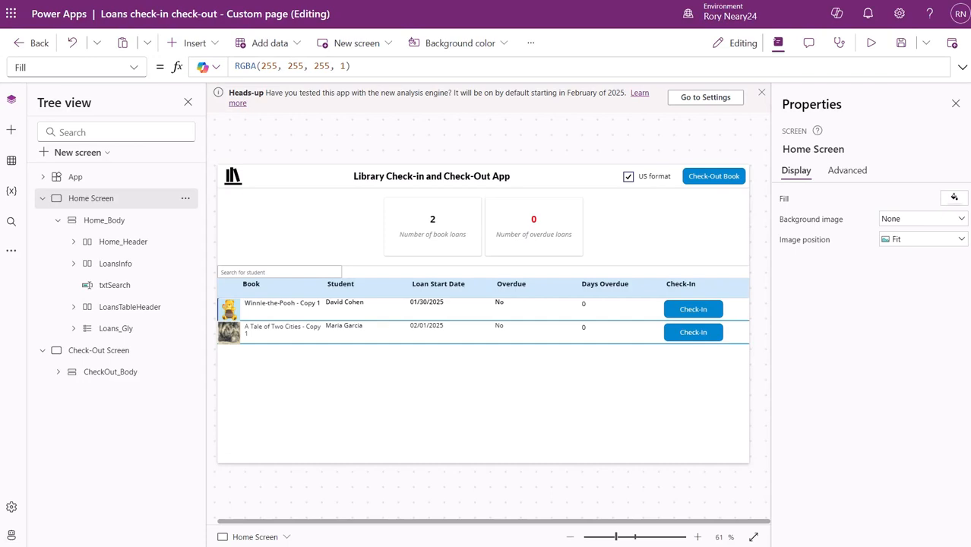
key("ctrl+s")
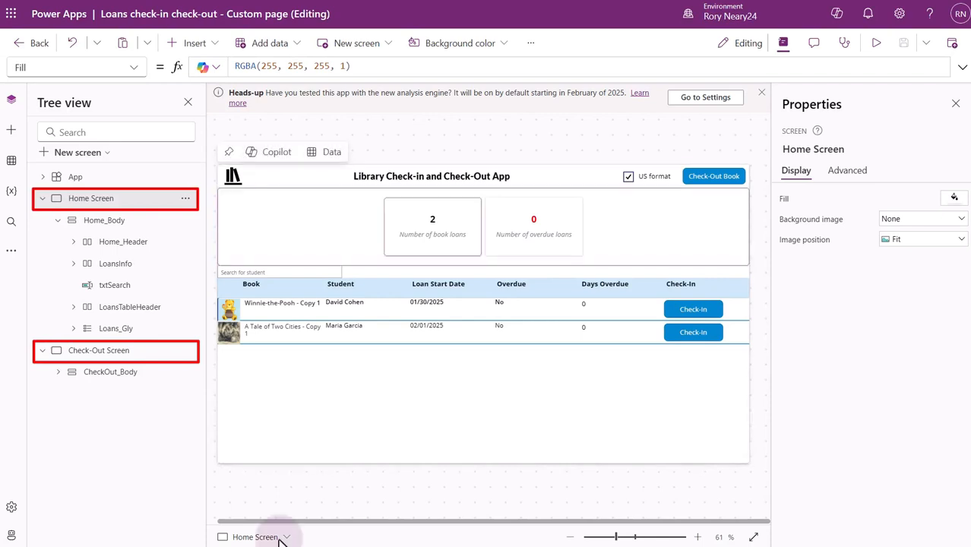
Step: Check the custom page's Enable multiple screens option in its display settings, then close the settings
left_click(531, 43)
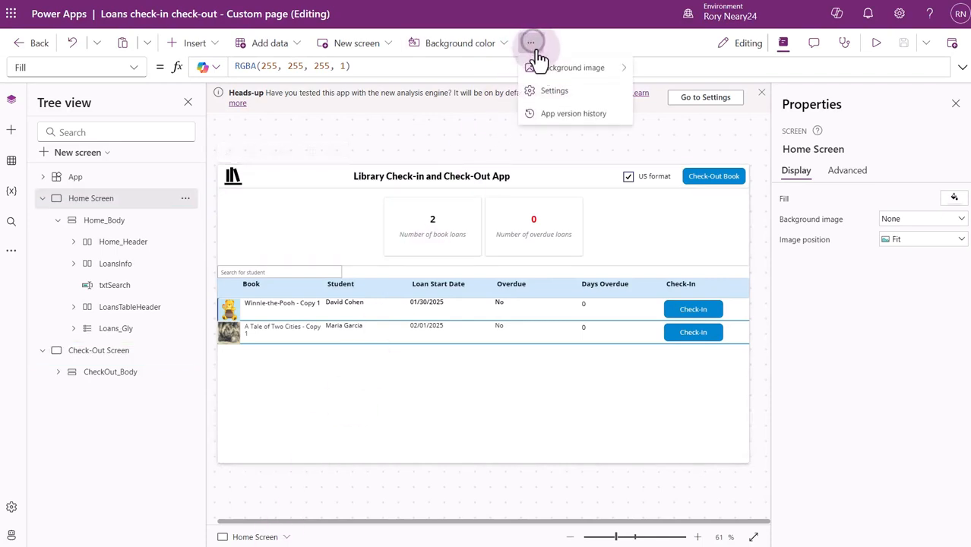
left_click(554, 92)
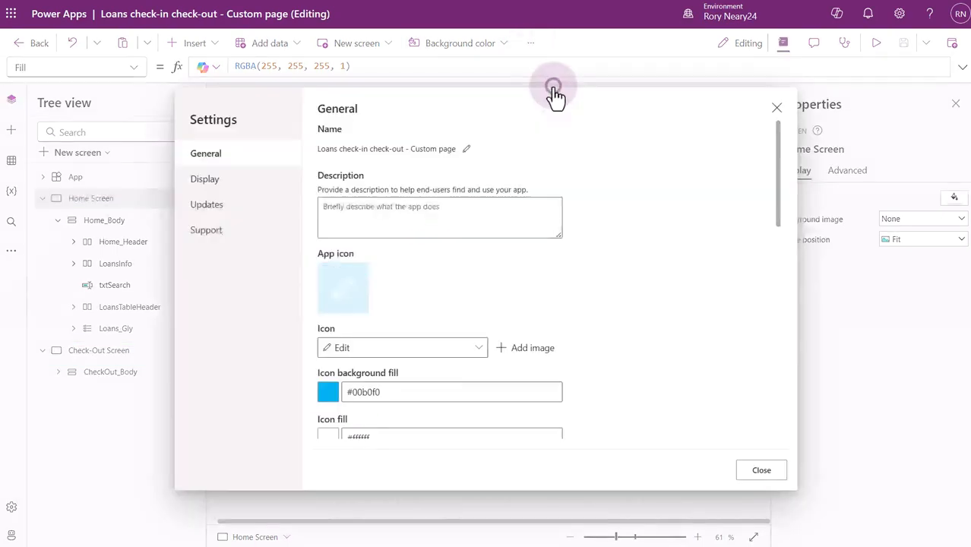
left_click(230, 190)
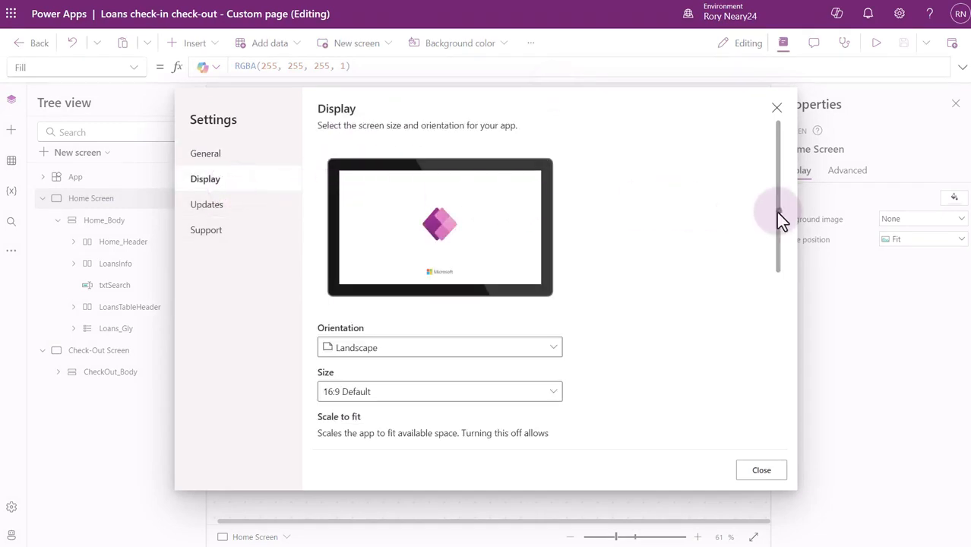
left_click_drag(780, 212, 782, 397)
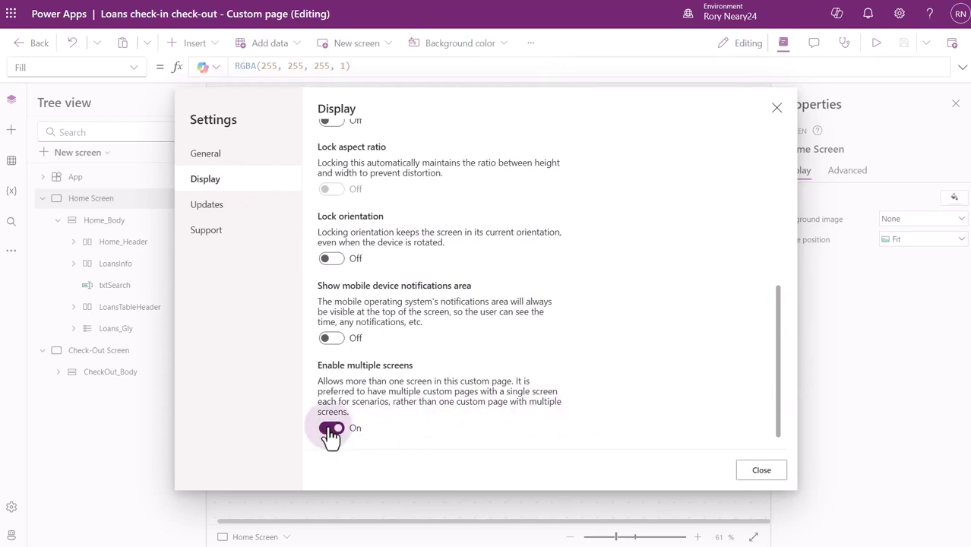
left_click(762, 472)
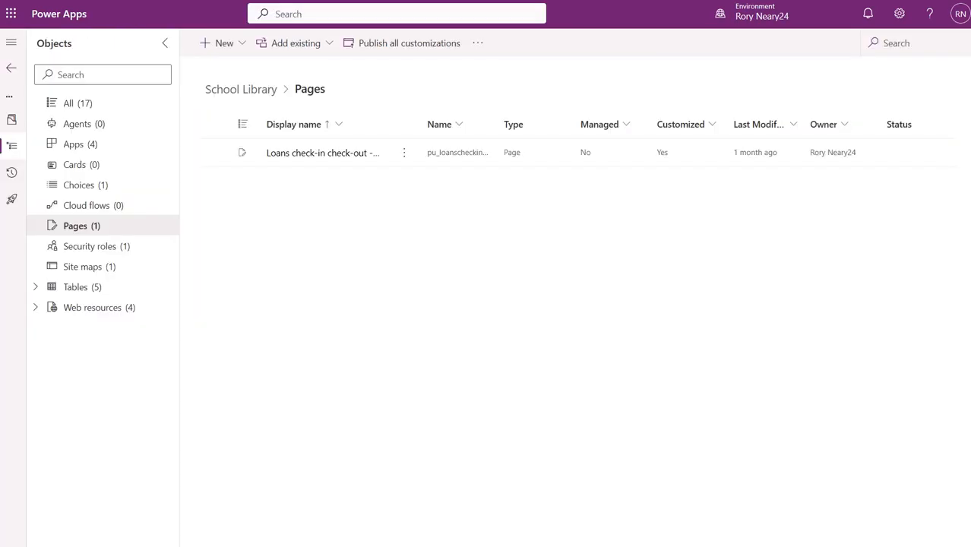
Step: Open the Loans Manager model-driven app from the School Library solution for editing
left_click(107, 148)
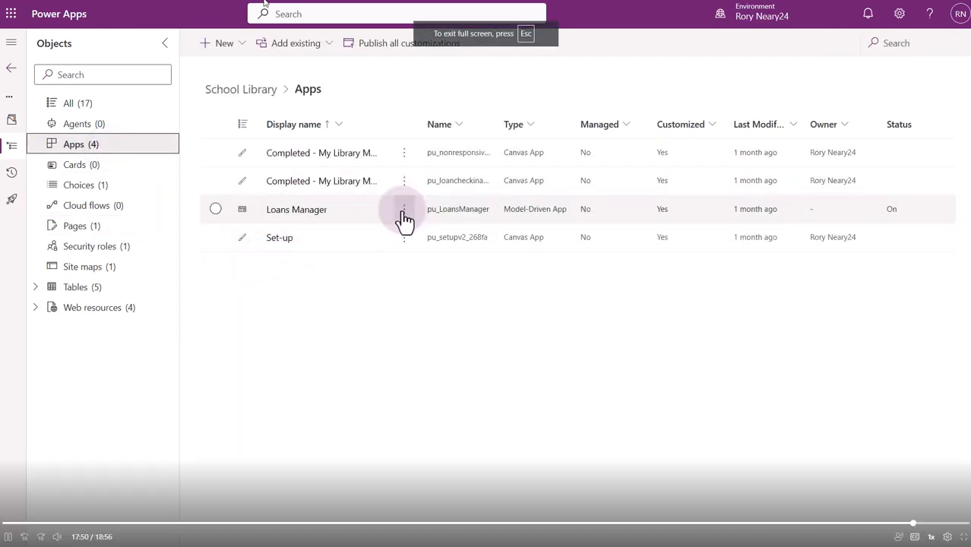
left_click(402, 211)
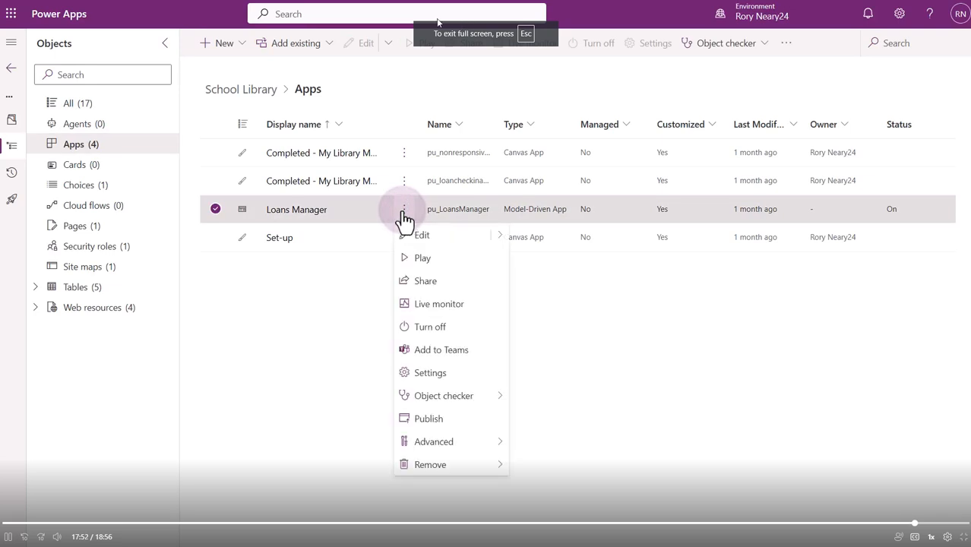
left_click(444, 234)
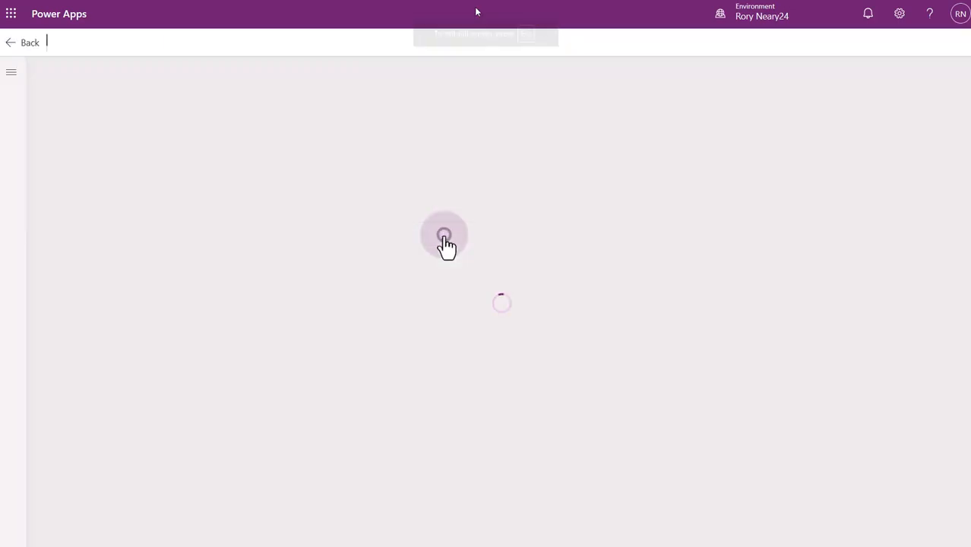
Step: Preview the Loans Check-in Check-out page at the Tablet (1024 x 768) and Desktop (1920 x 1080) sizes, then return to the solutions list
left_click(282, 525)
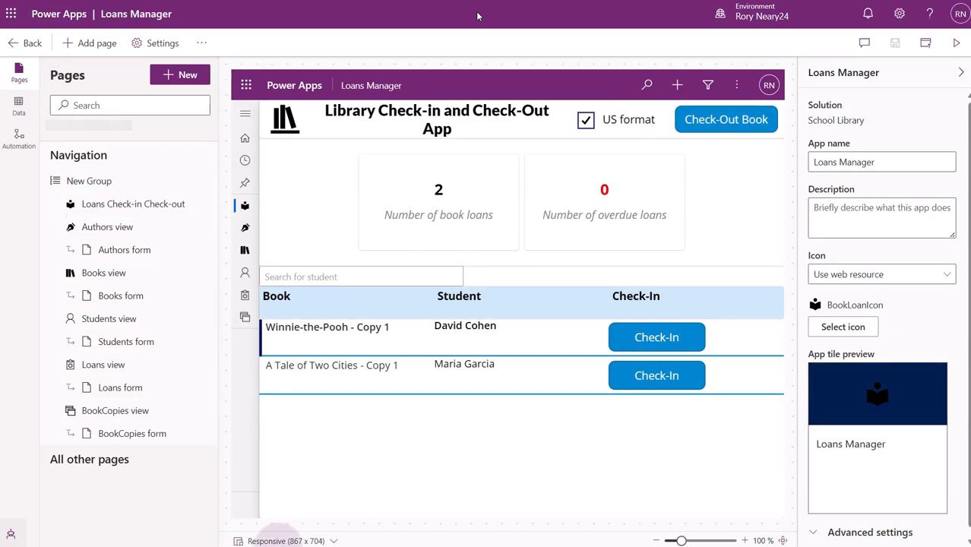
left_click(282, 541)
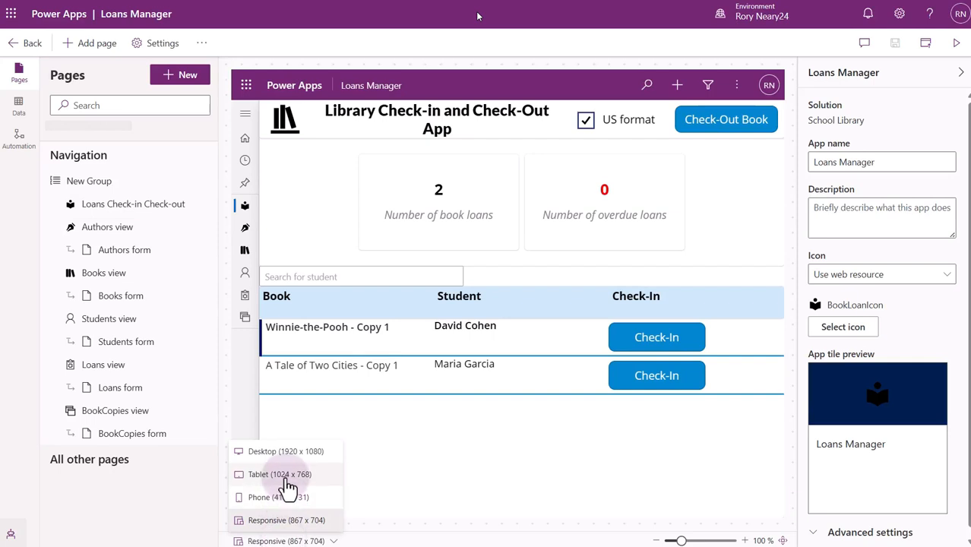
left_click(285, 477)
left_click(283, 540)
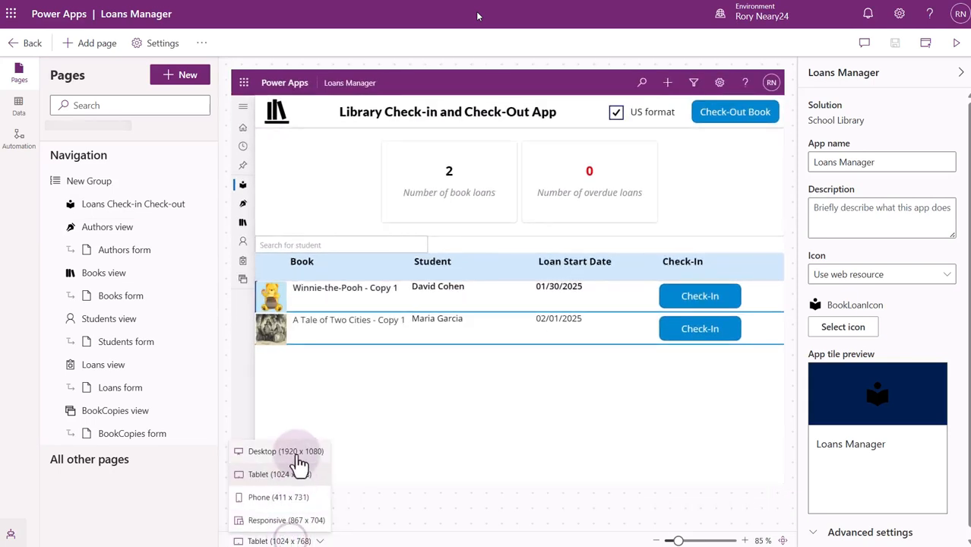
left_click(297, 453)
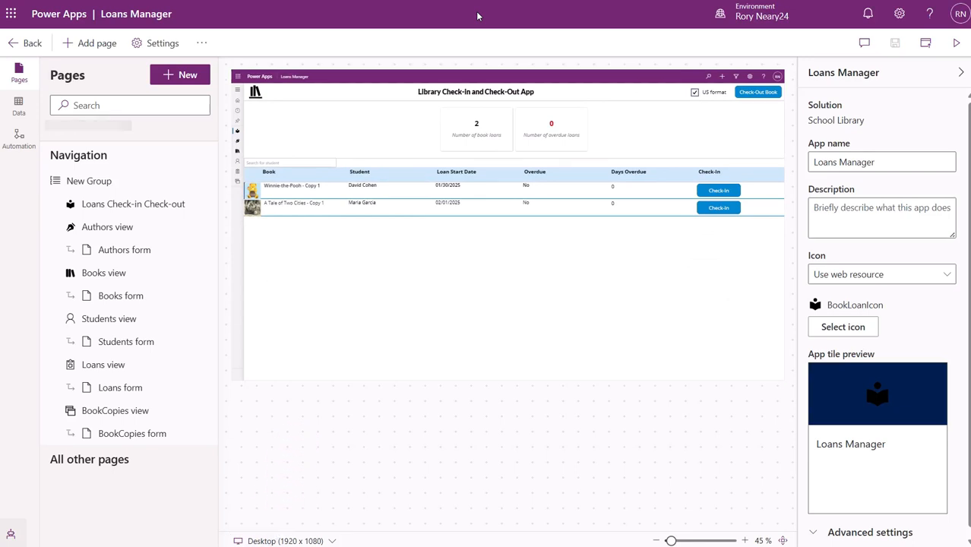
left_click(25, 43)
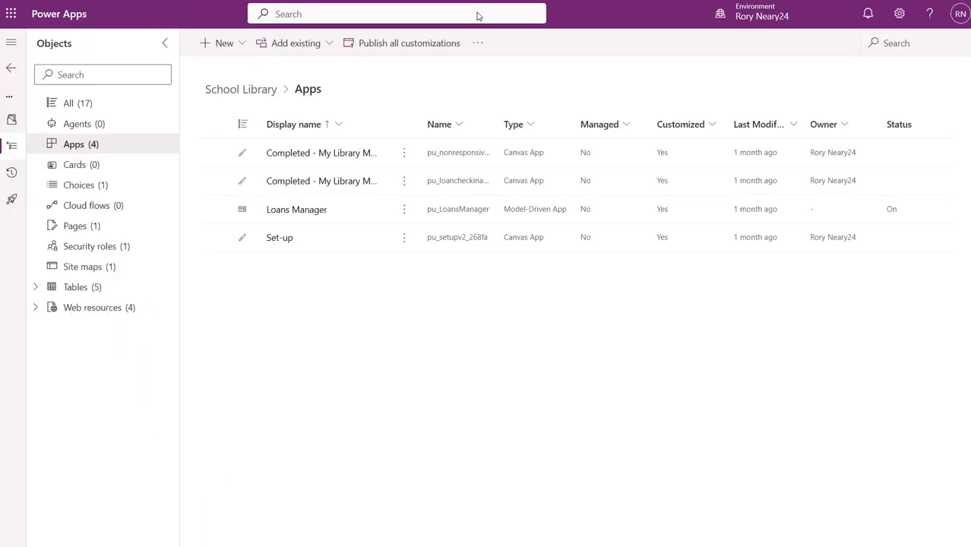
left_click(11, 68)
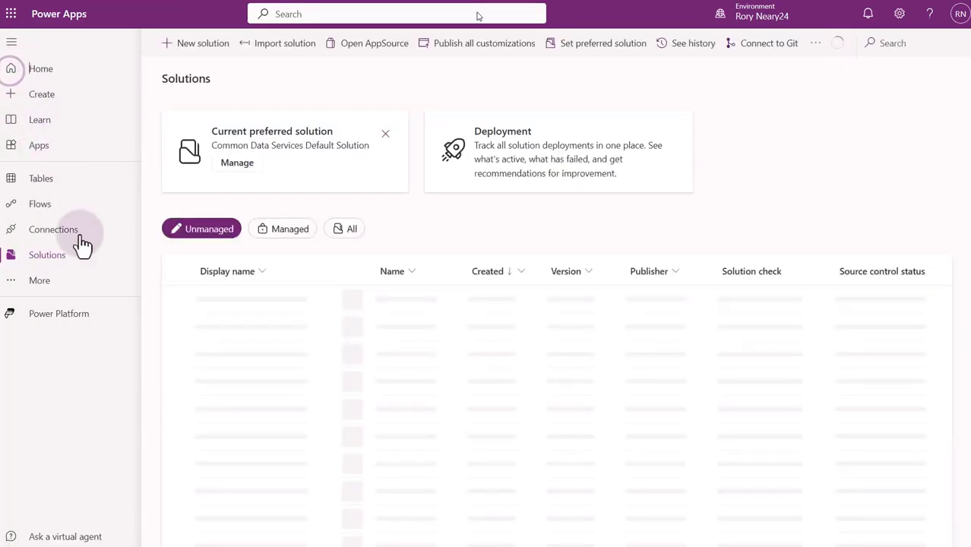